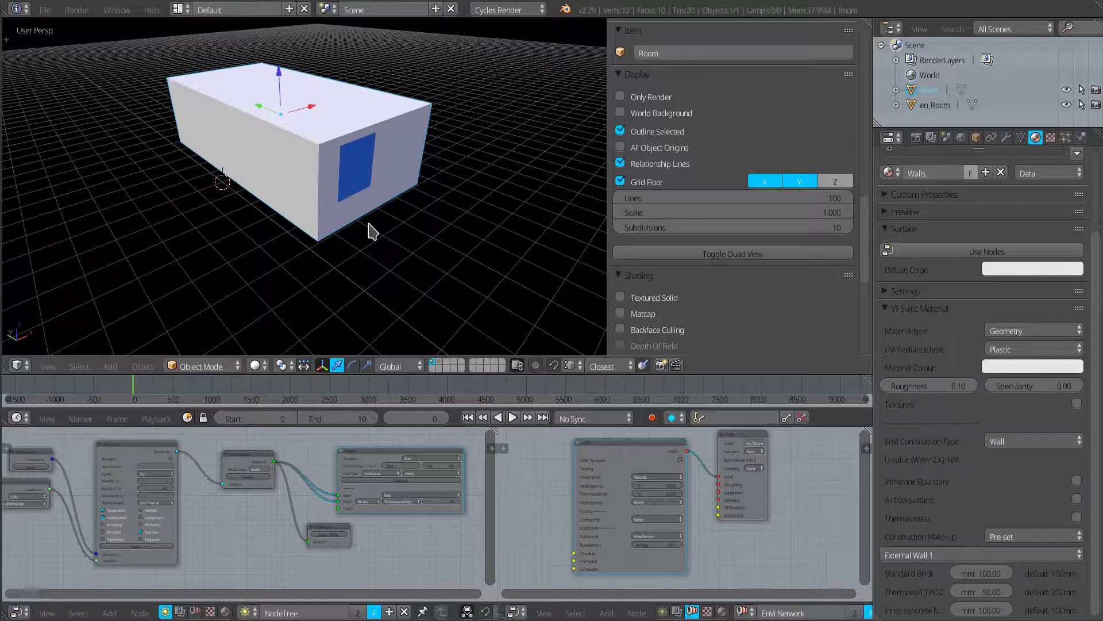
Examine the room model, the EnVi export and simulation nodes, and the HVAC and Zone nodes of the EnVi network.
middle_drag(398, 236, 424, 239)
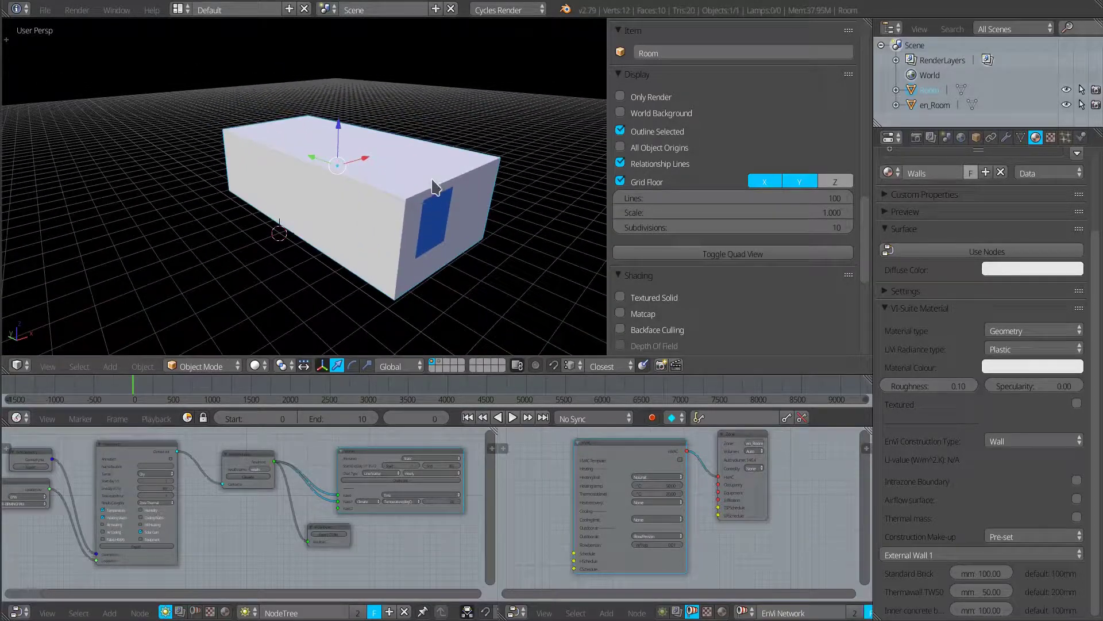
middle_drag(470, 268, 433, 236)
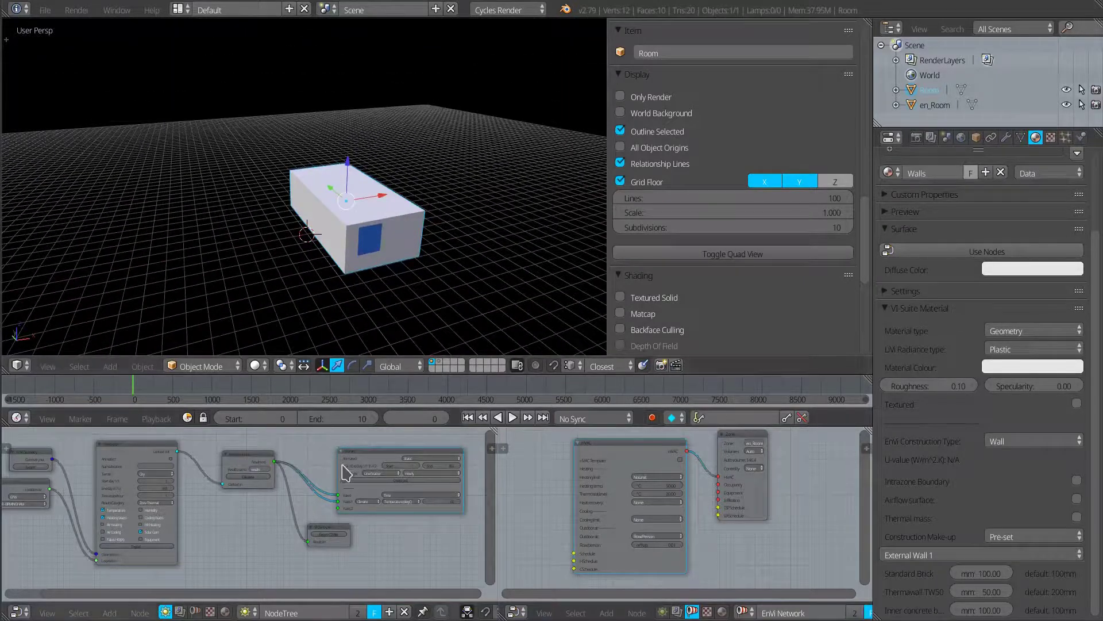
key(ctrl+space)
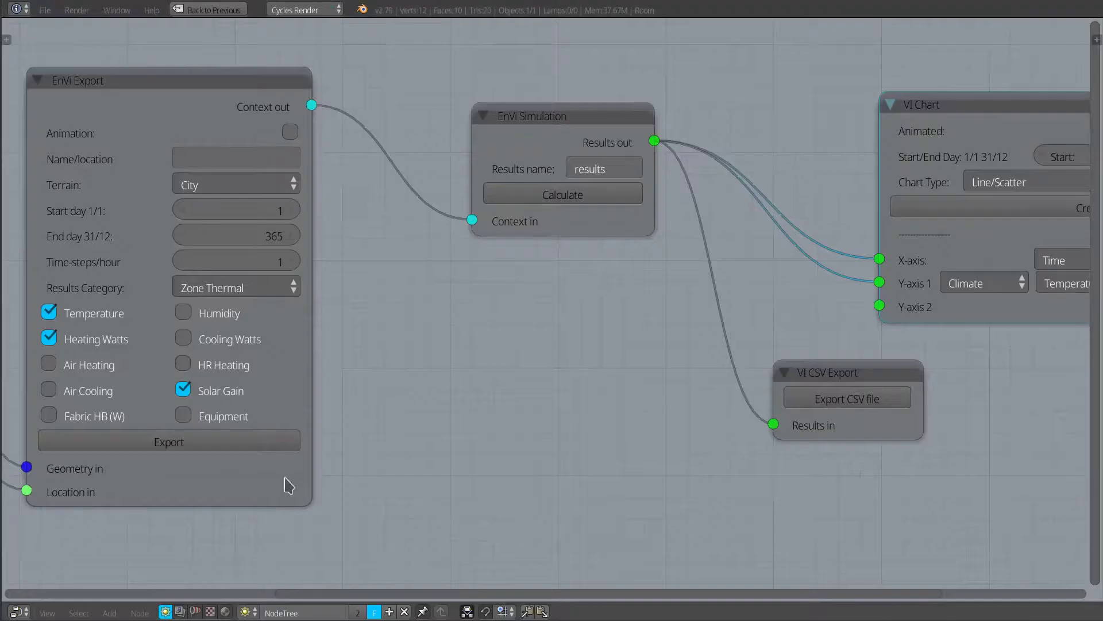
scroll(422, 402, down, 4)
middle_drag(400, 438, 503, 381)
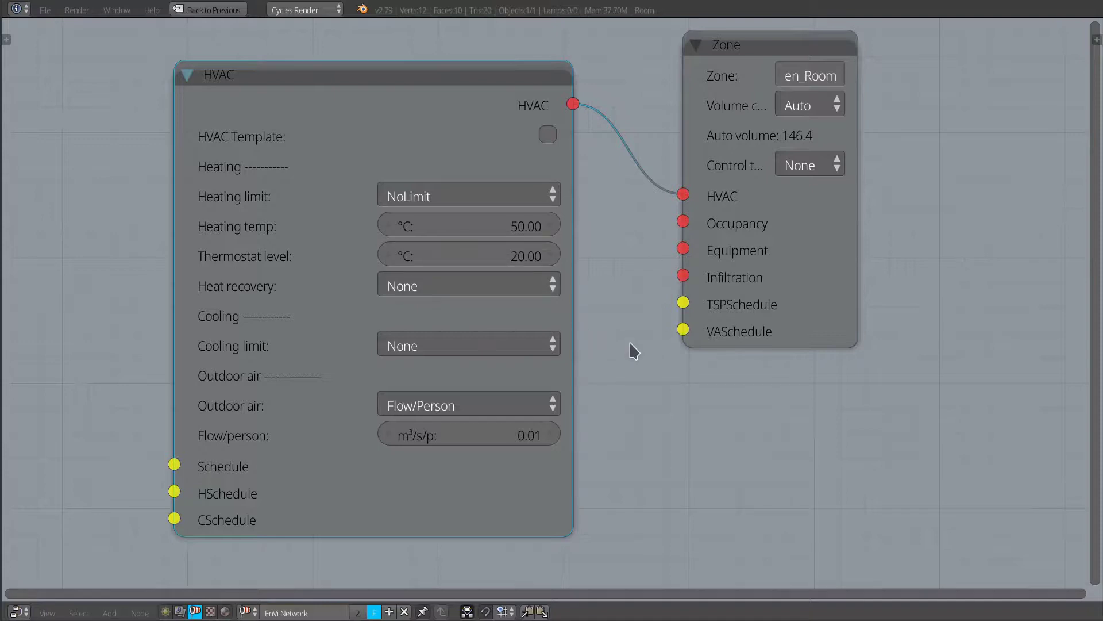
key(ctrl+space)
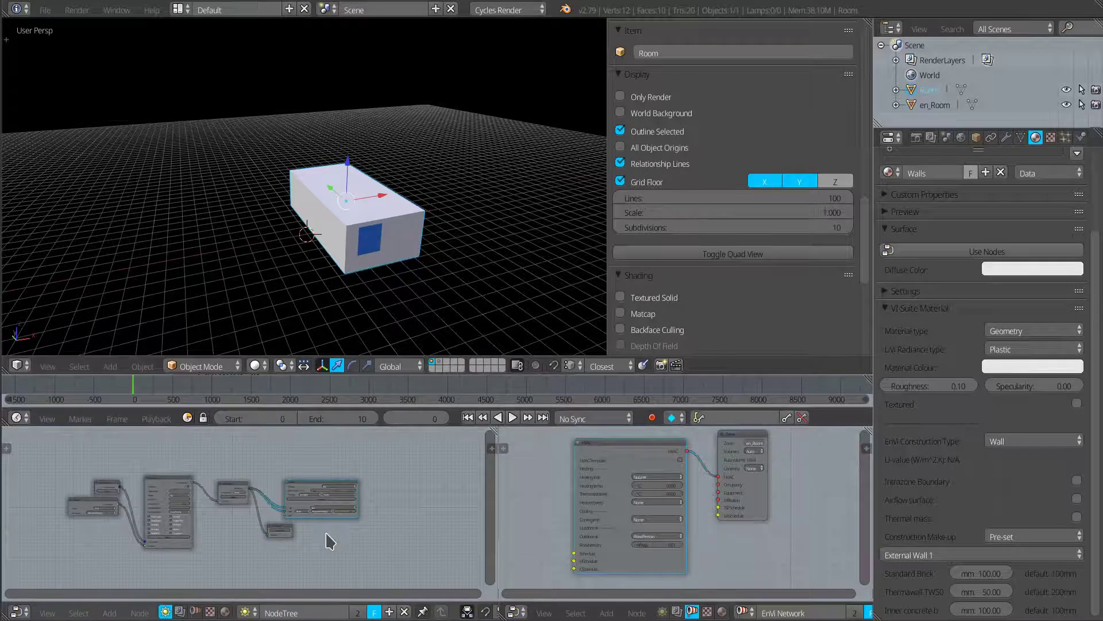
Plot the hourly climate temperature over days 1 to 365 from the VI Chart node and close the figure.
key(ctrl+space)
middle_drag(510, 365, 278, 394)
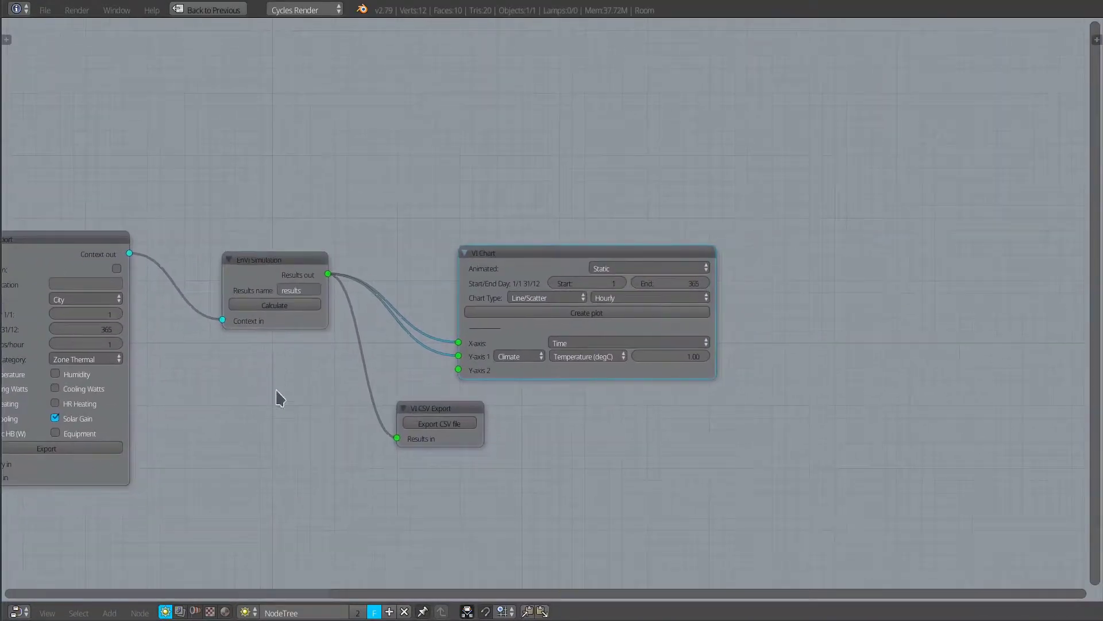
scroll(571, 396, up, 2)
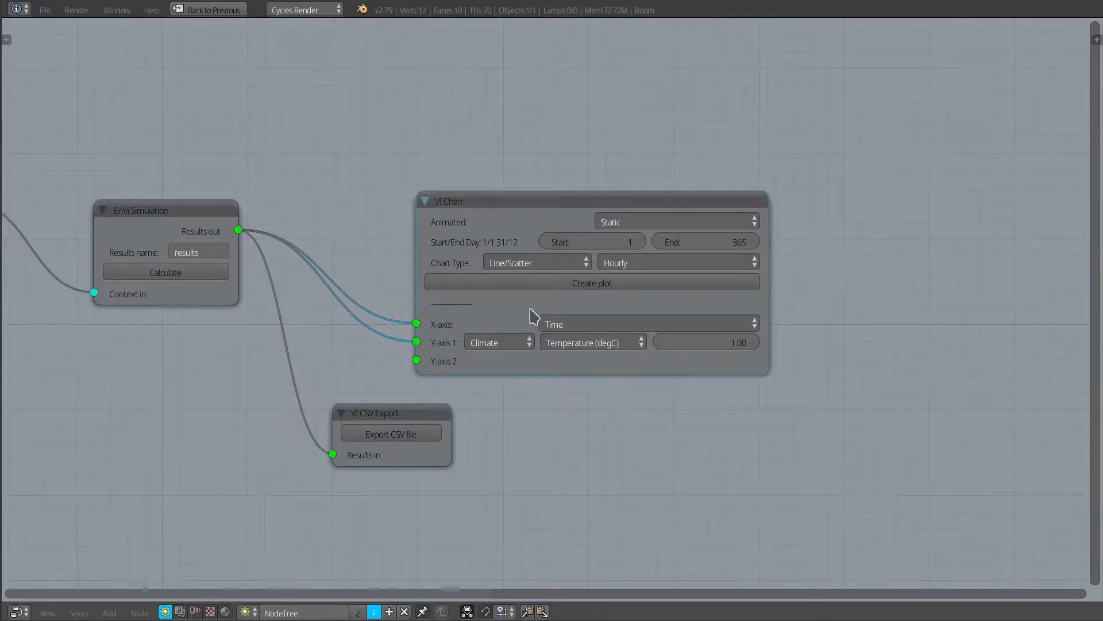
click(547, 285)
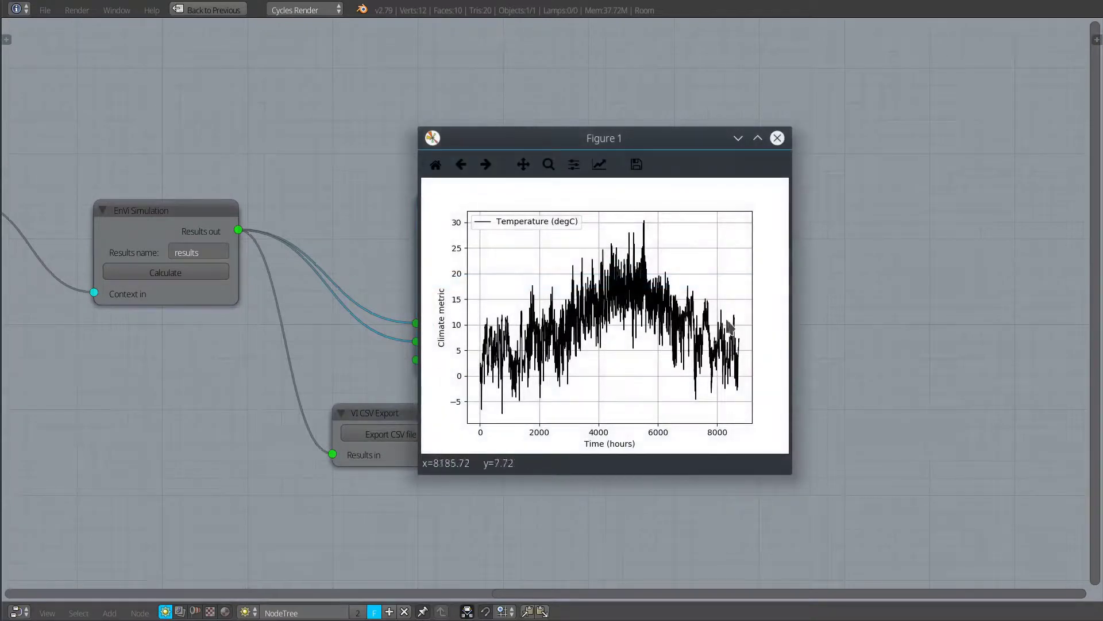
click(777, 139)
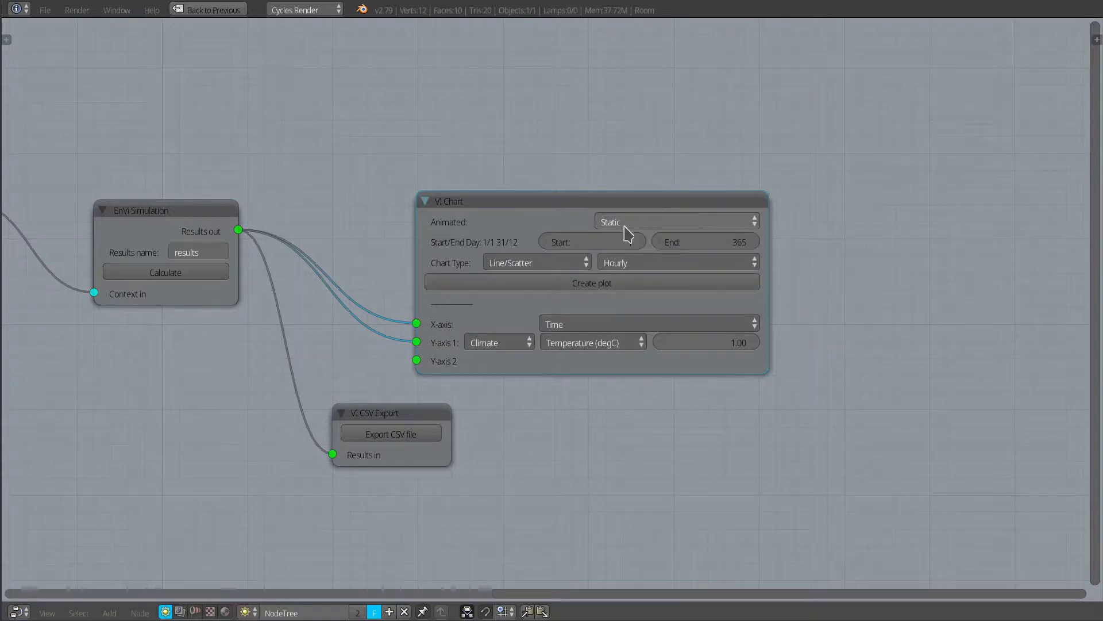
Examine the VI Chart node's Animated options, the VI CSV Export node and the overall simulation node tree.
click(644, 223)
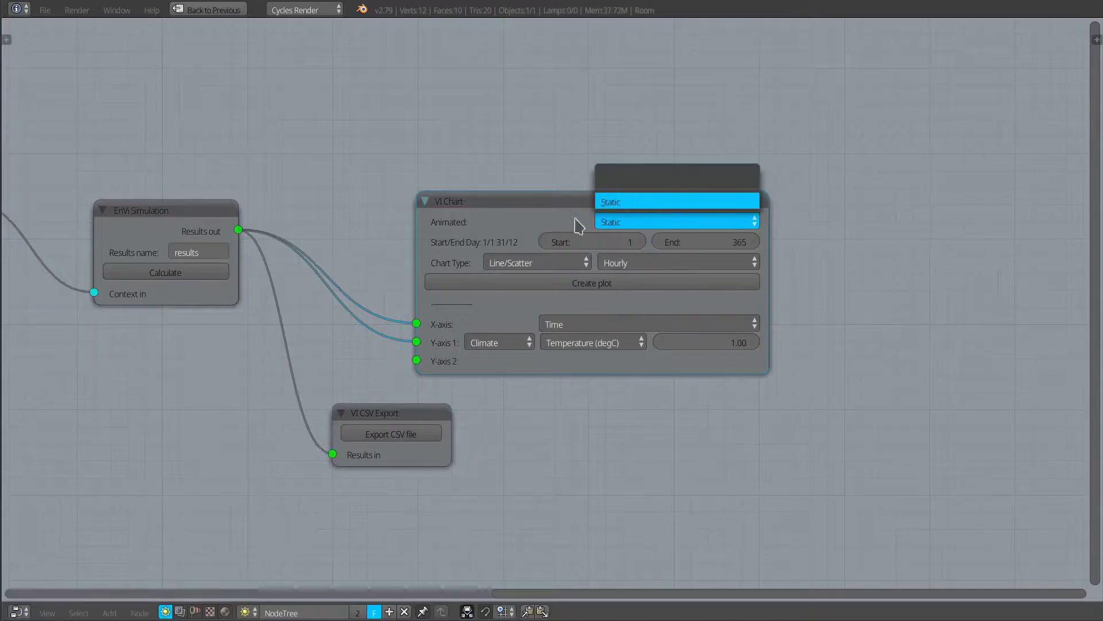
click(634, 223)
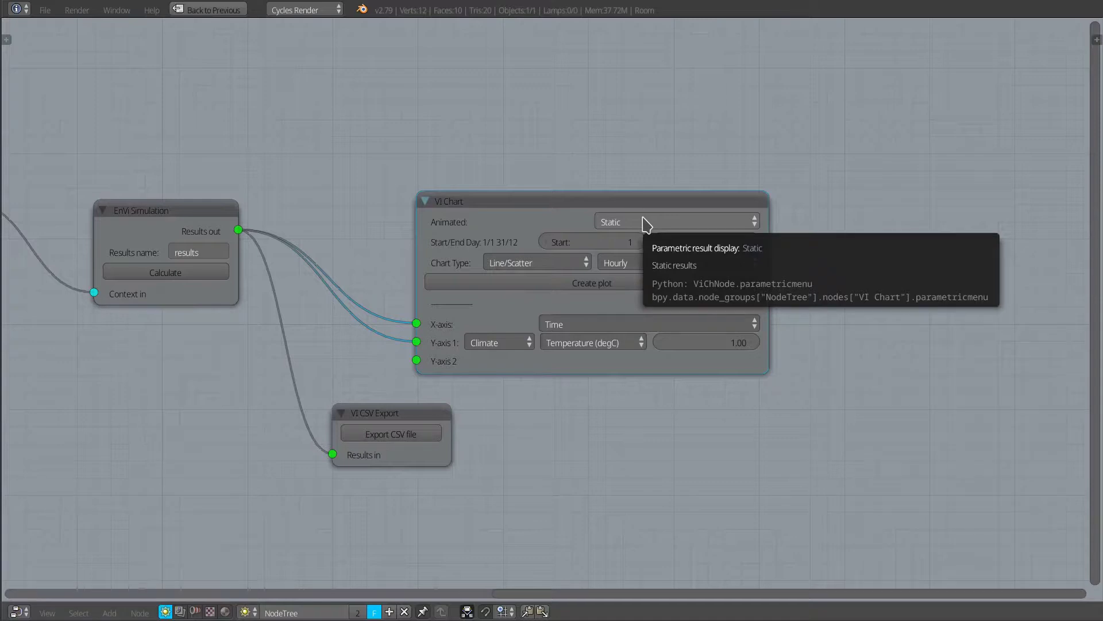
scroll(601, 342, down, 2)
middle_drag(601, 343, 689, 312)
scroll(551, 350, up, 3)
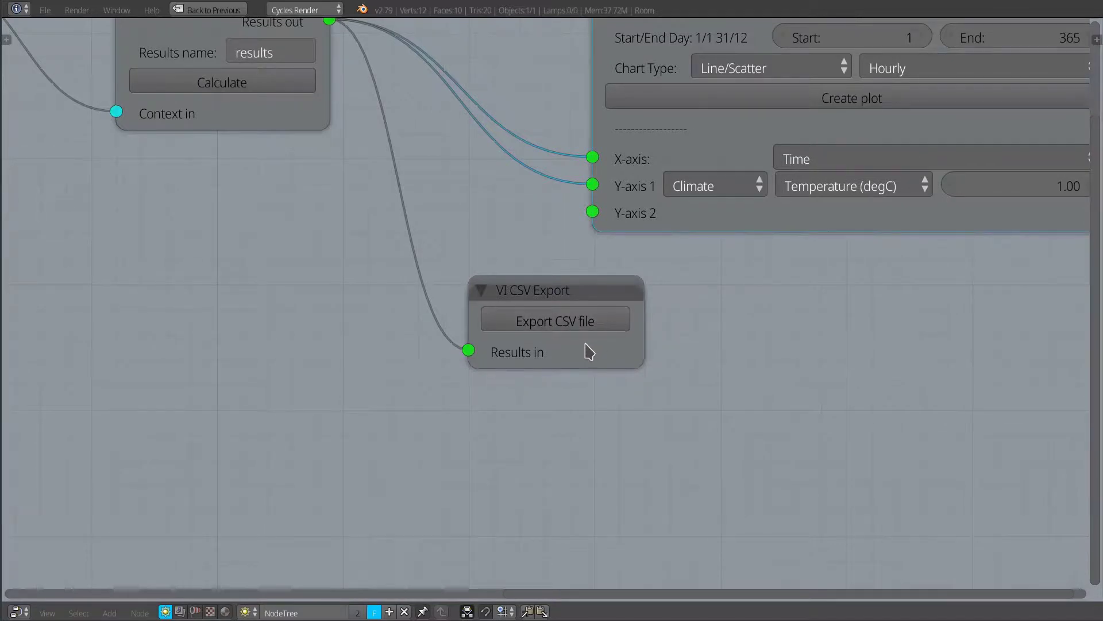
scroll(590, 344, down, 3)
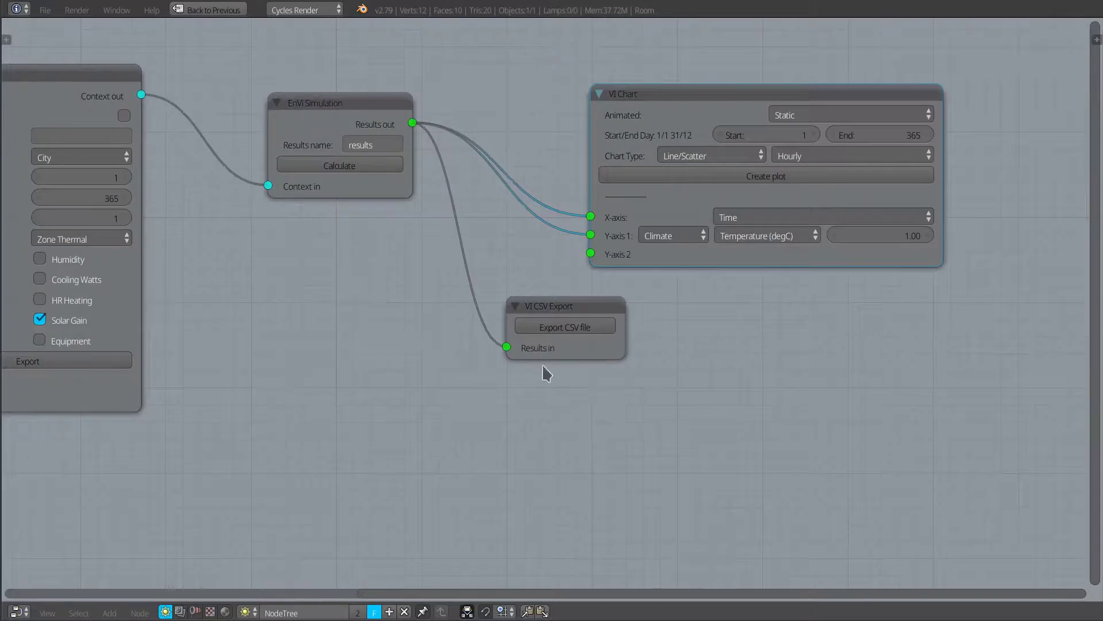
middle_drag(327, 347, 560, 359)
scroll(559, 362, down, 2)
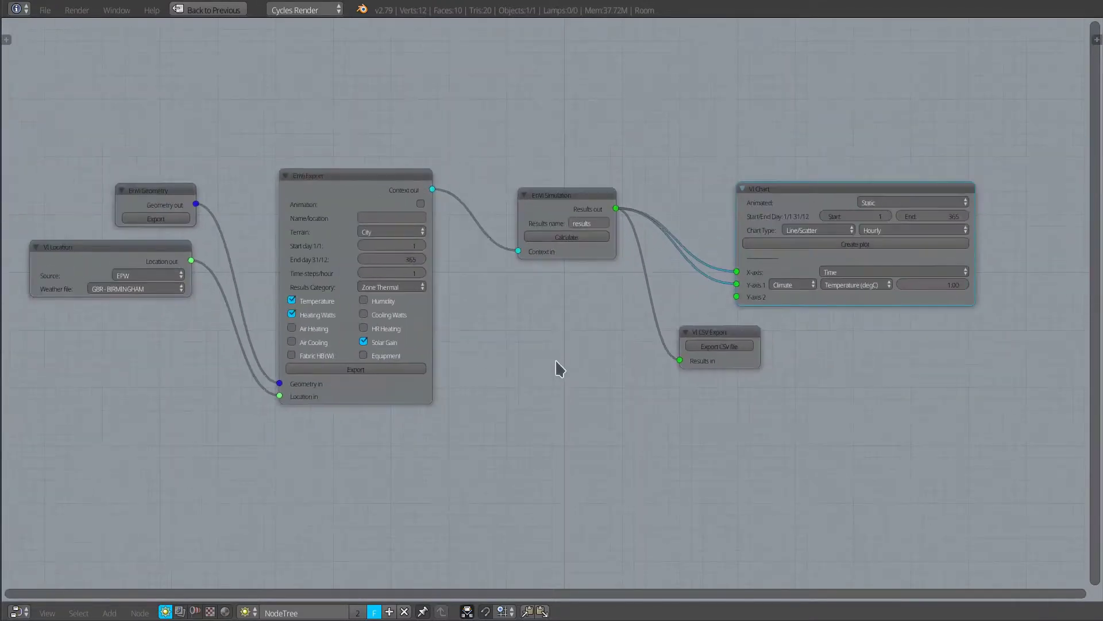
scroll(539, 350, up, 1)
middle_drag(496, 332, 552, 351)
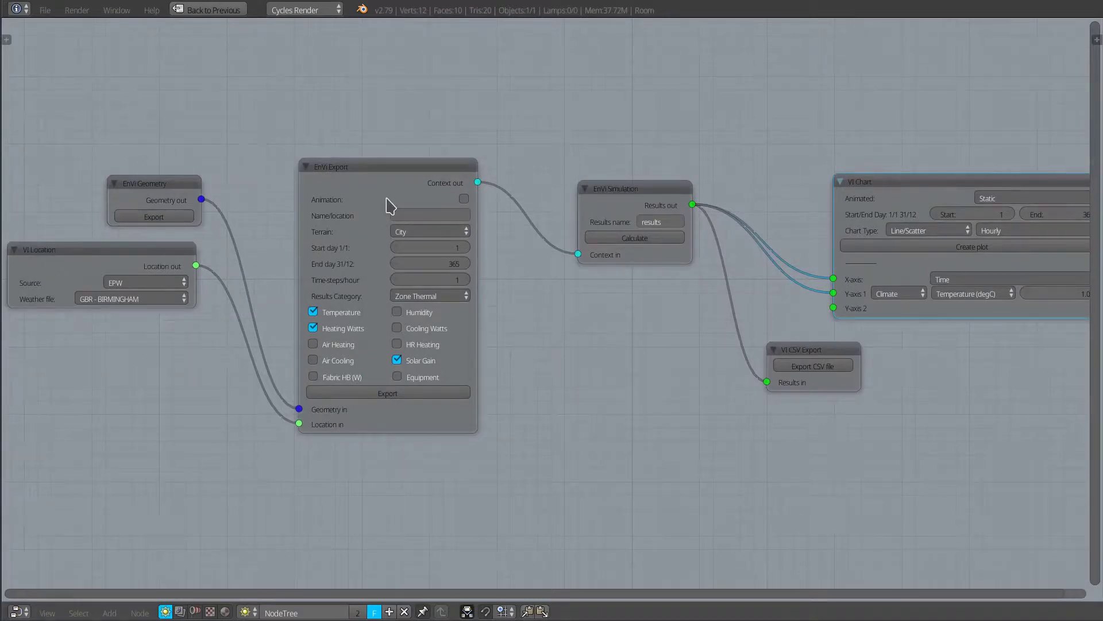
Enable Animation on the EnVi Export node to view its start and end frame settings, and disable it again.
scroll(386, 200, up, 1)
scroll(387, 199, up, 1)
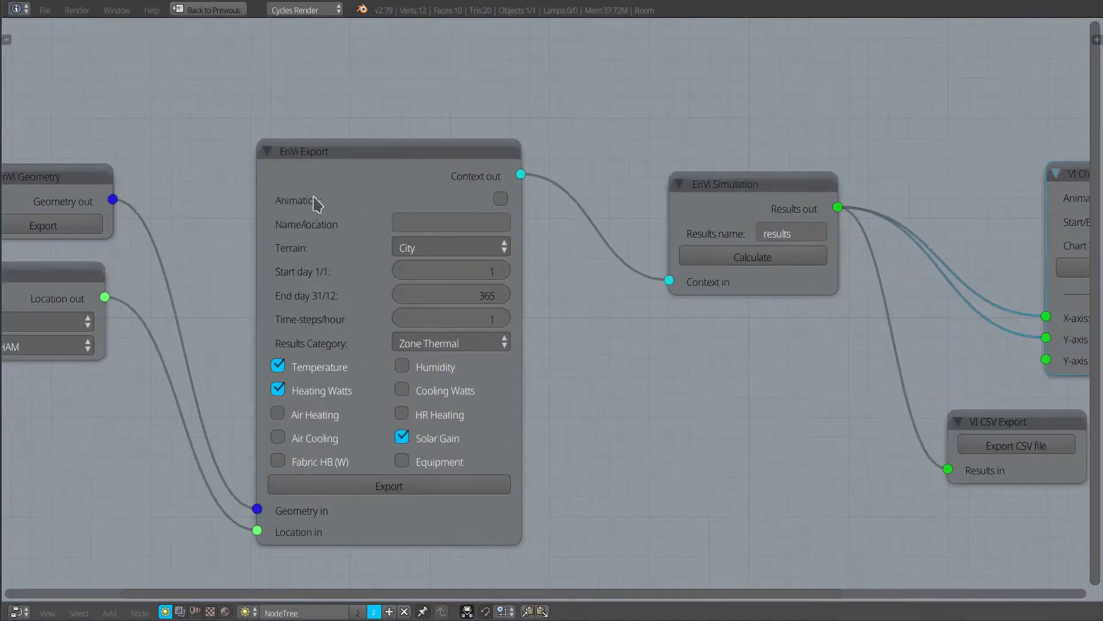
click(501, 200)
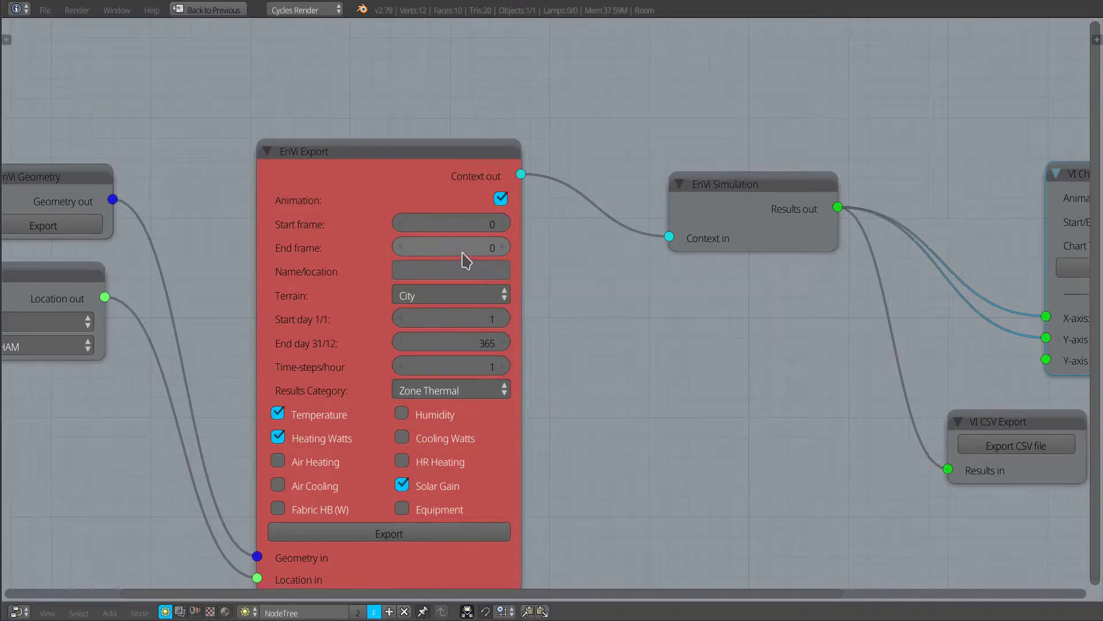
click(501, 199)
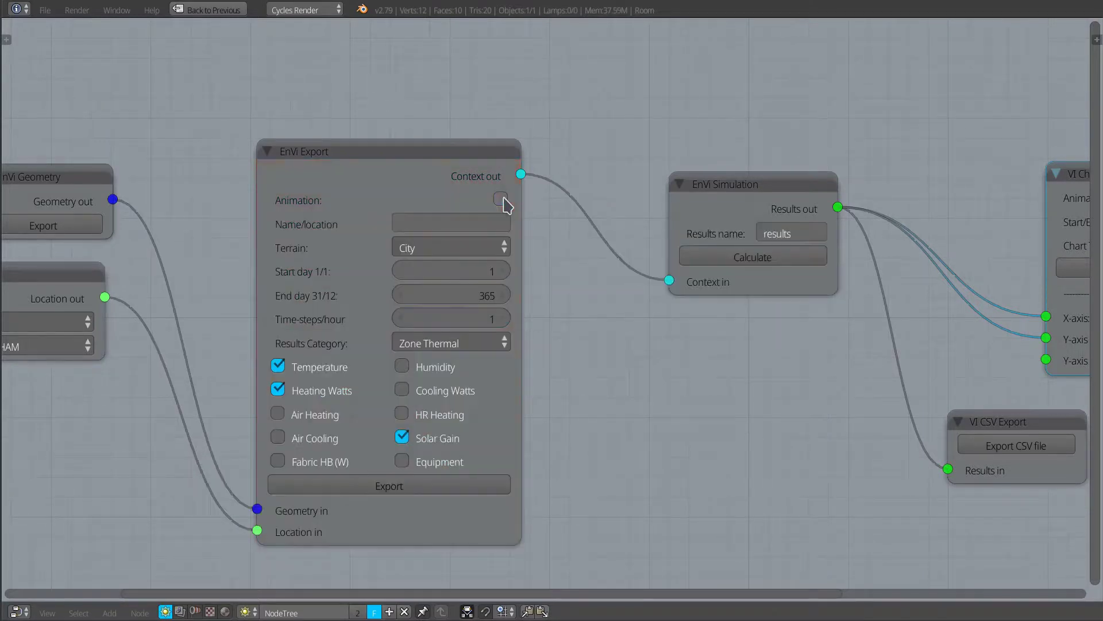
scroll(536, 298, down, 3)
scroll(536, 298, down, 2)
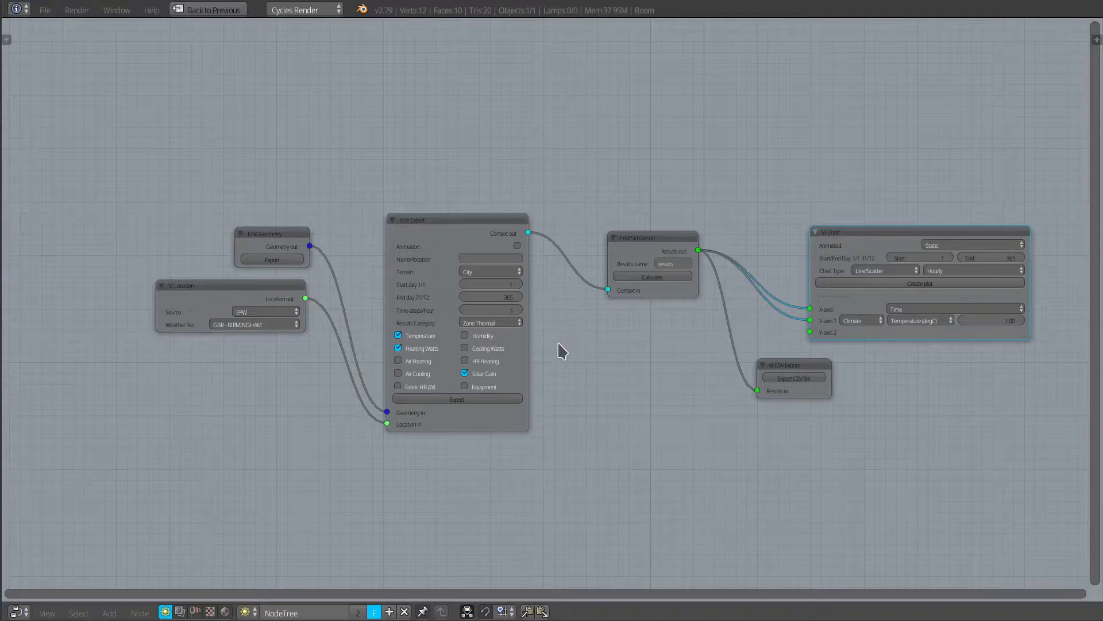
Examine the room from several angles in an enlarged 3D view and bring its transform properties into view.
key(ctrl+Up)
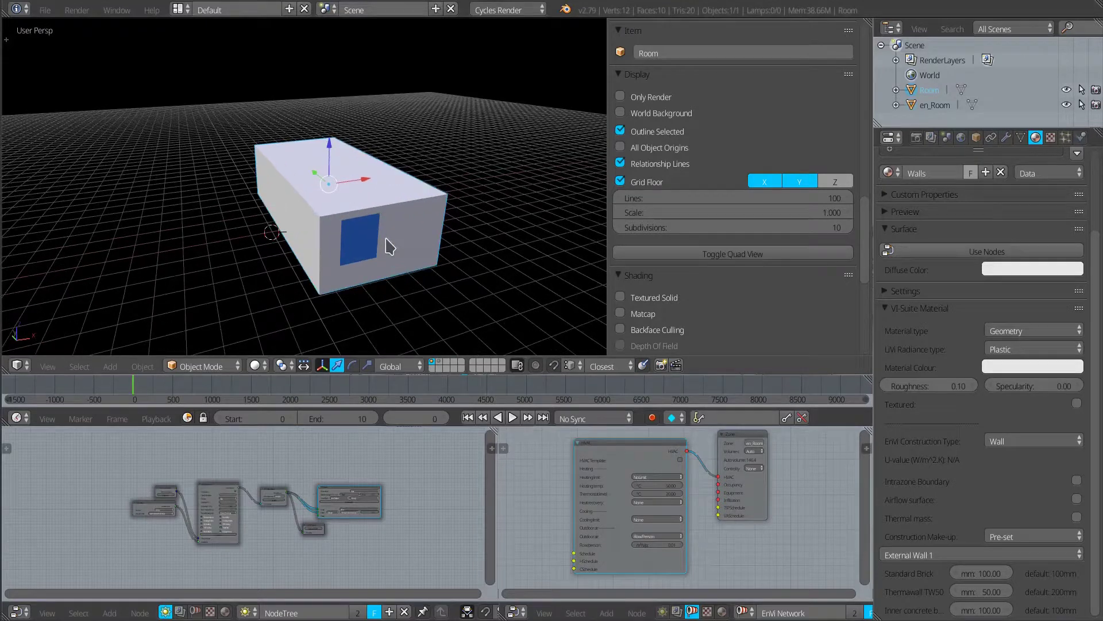
key(ctrl+Up)
middle_drag(498, 280, 498, 333)
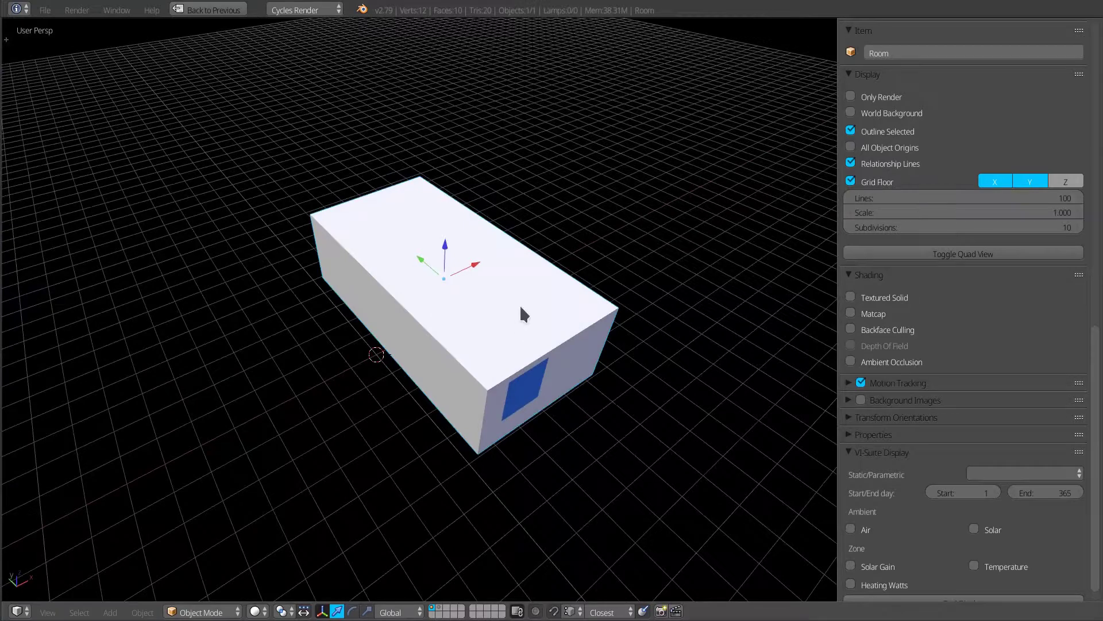
middle_drag(499, 302, 416, 331)
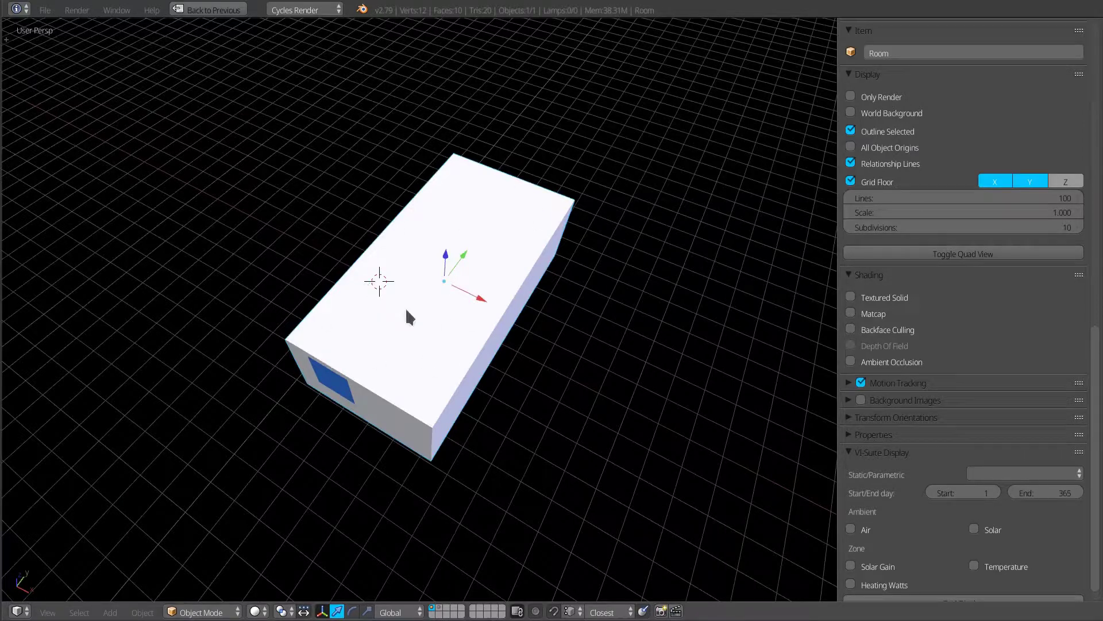
middle_drag(414, 342, 505, 314)
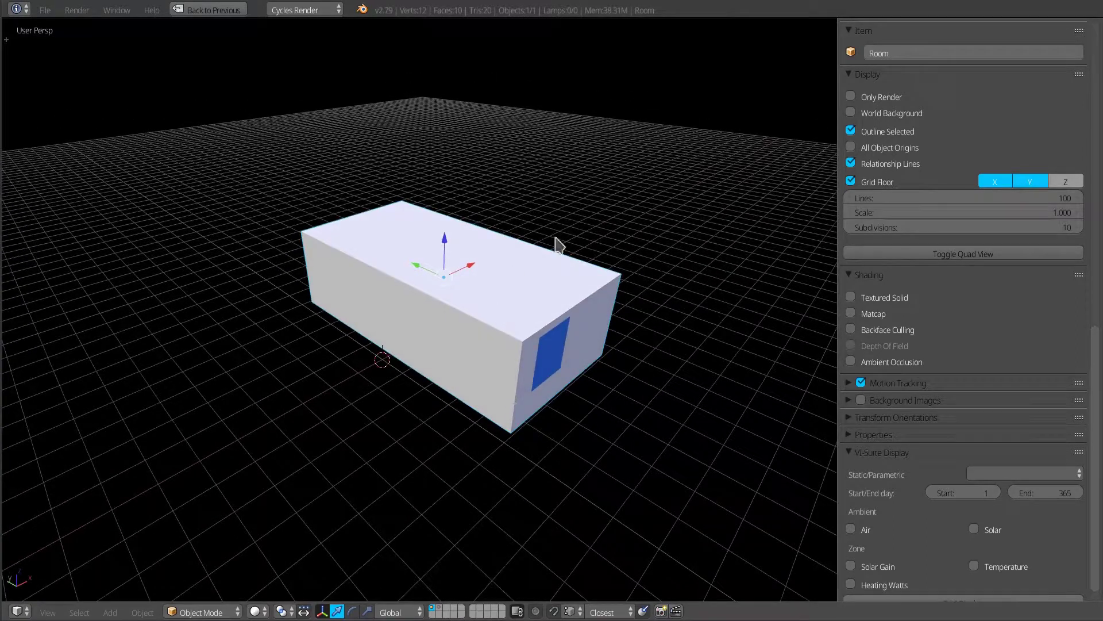
scroll(1097, 386, down, 1)
drag(1098, 387, 1090, 81)
mouse_move(478, 308)
middle_down()
mouse_move(437, 374)
mouse_move(374, 387)
mouse_move(525, 312)
middle_up()
middle_drag(424, 357, 449, 348)
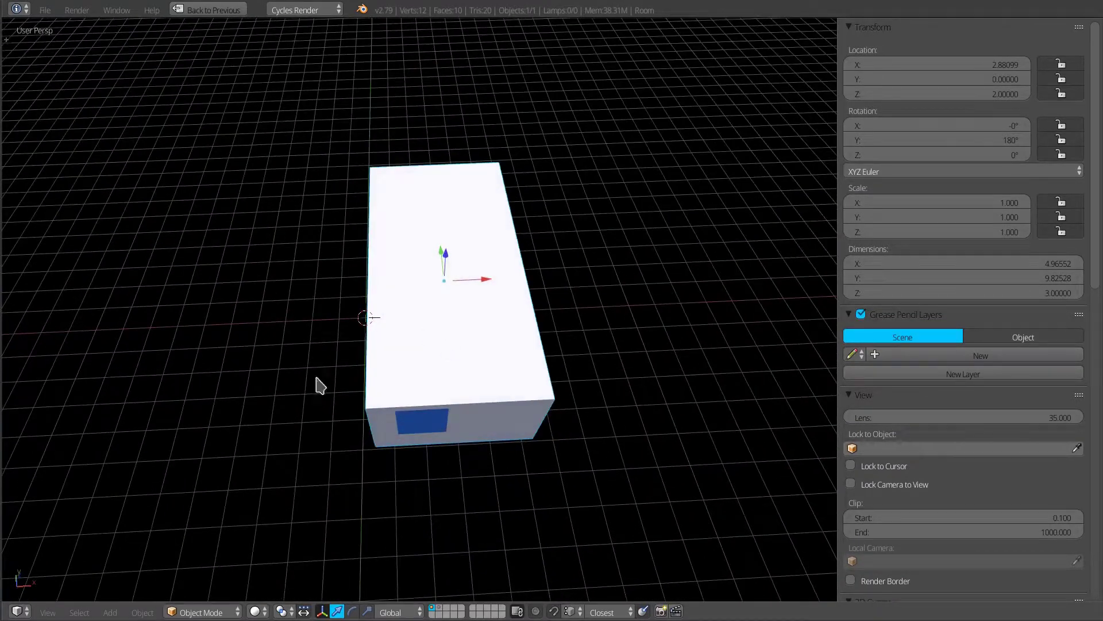
middle_drag(489, 460, 468, 386)
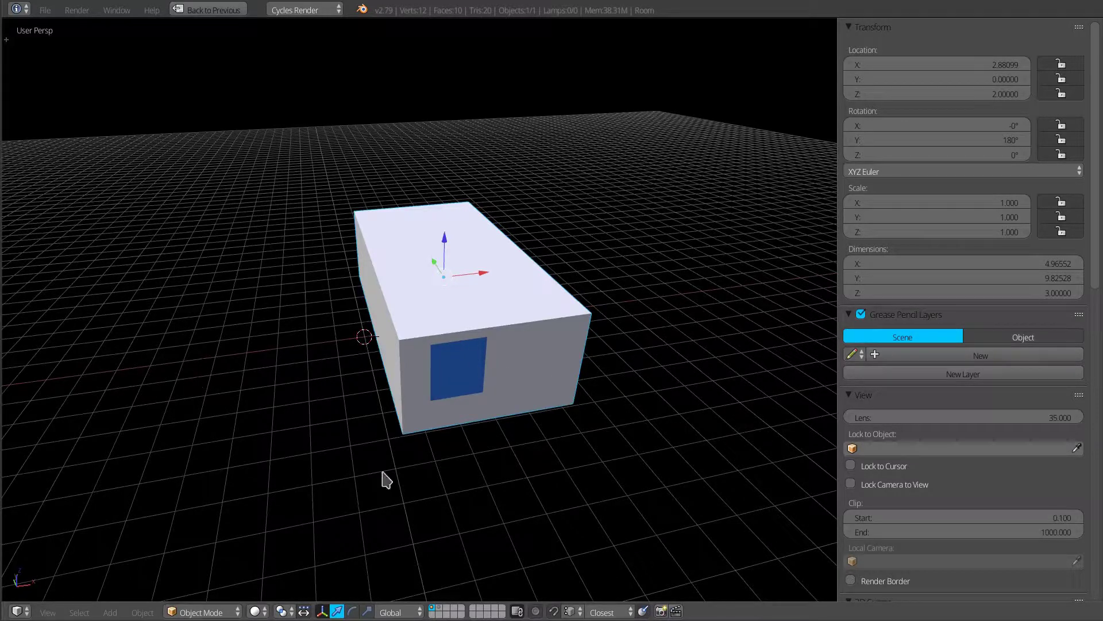
middle_drag(483, 485, 481, 498)
scroll(483, 495, up, 1)
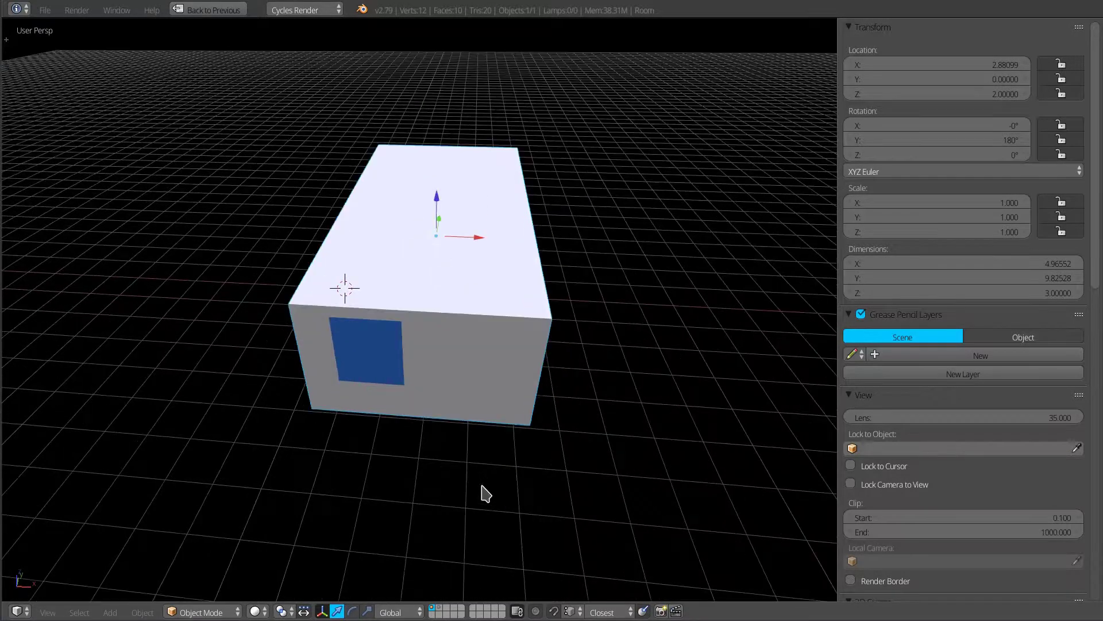
scroll(458, 437, down, 2)
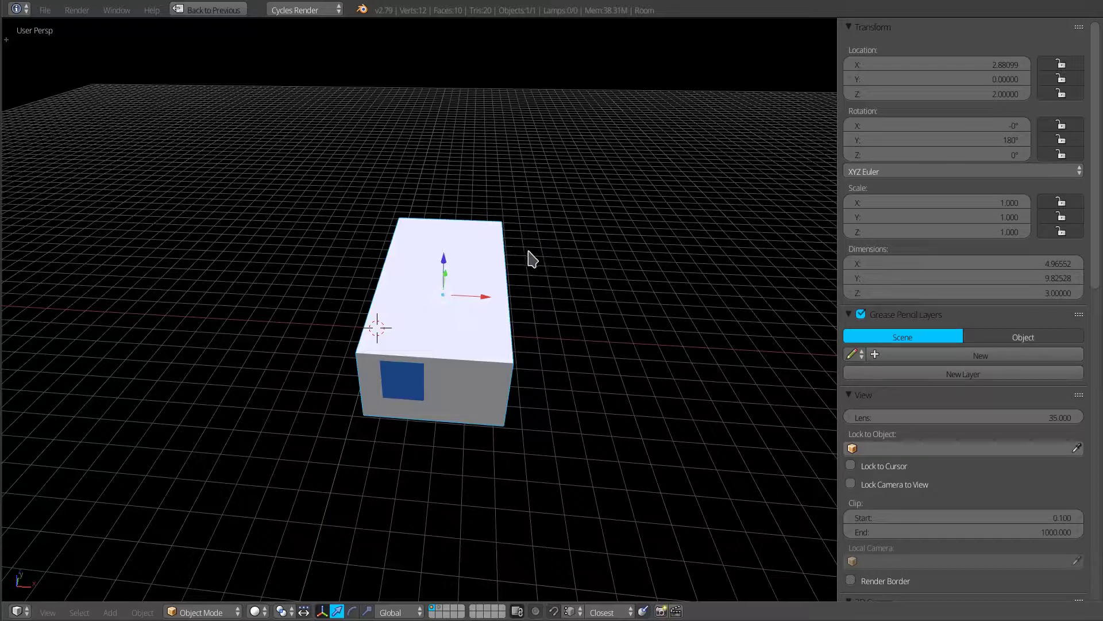
Restore the multi-editor layout and keyframe the room's rotation at frame 0.
key(ctrl+Up)
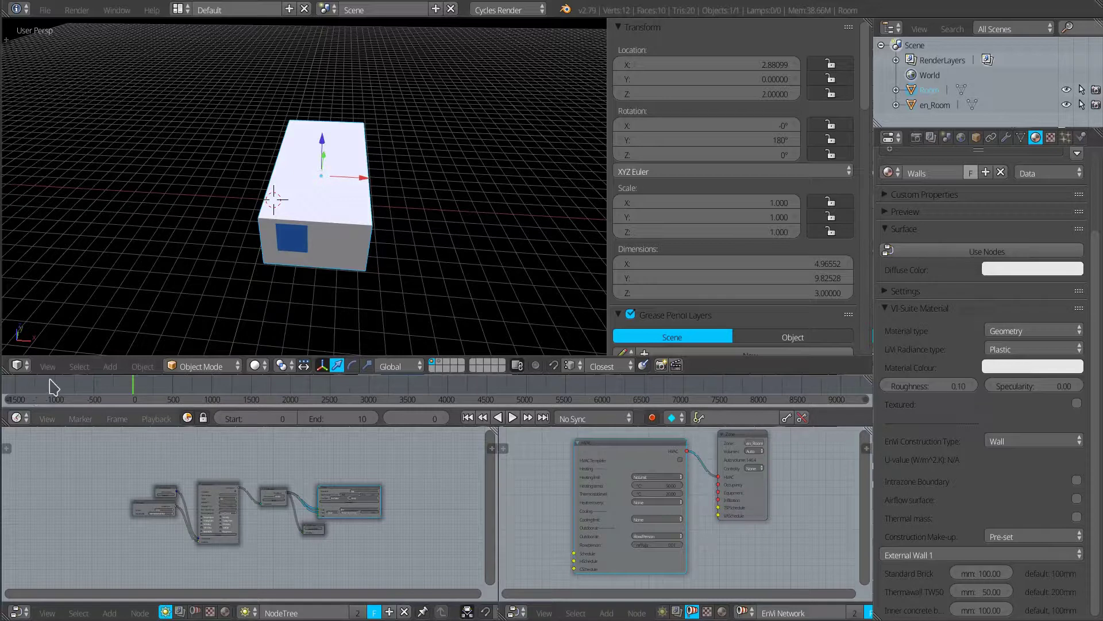
mouse_move(50, 375)
mouse_down()
mouse_move(55, 233)
mouse_move(62, 371)
mouse_up()
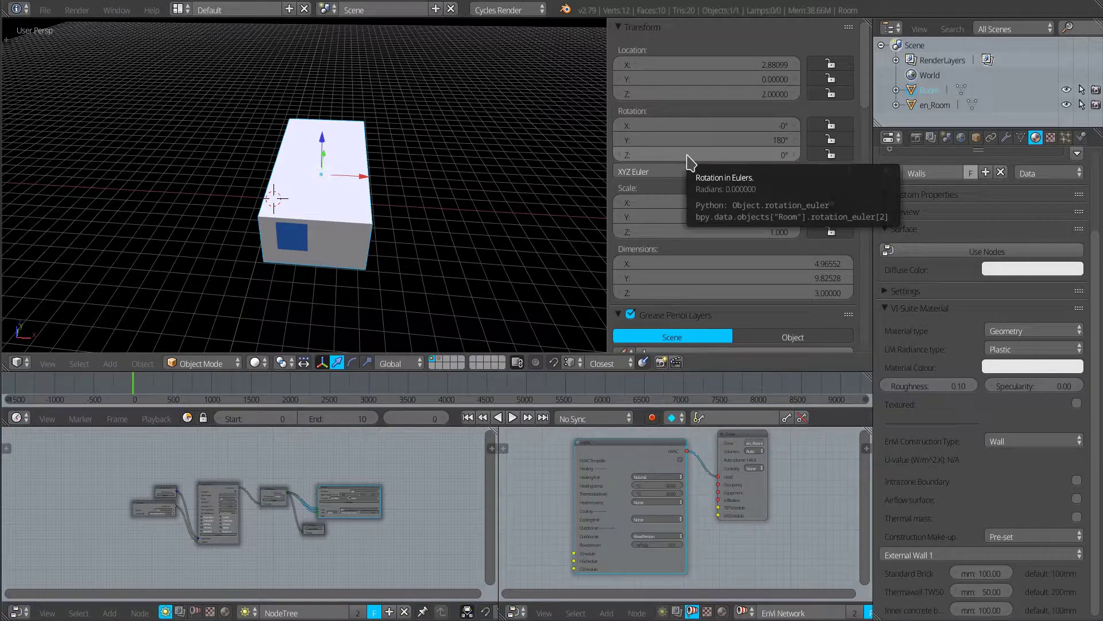
key(i)
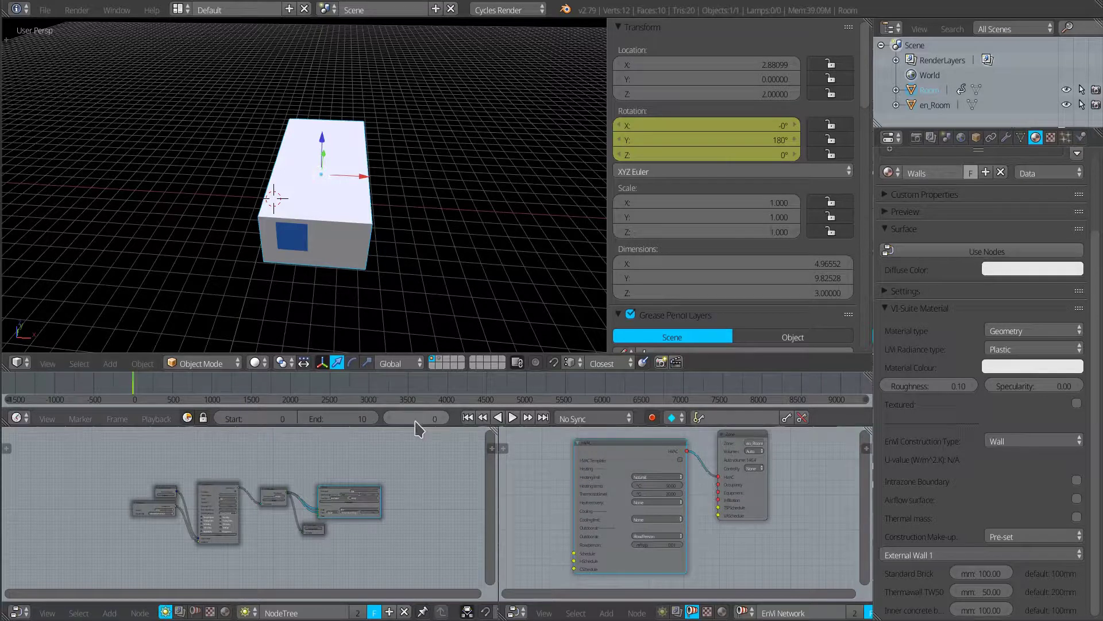
Go to frame 10, set the room's Z rotation to 360° and keyframe the rotation there.
click(429, 420)
text(10)
key(Return)
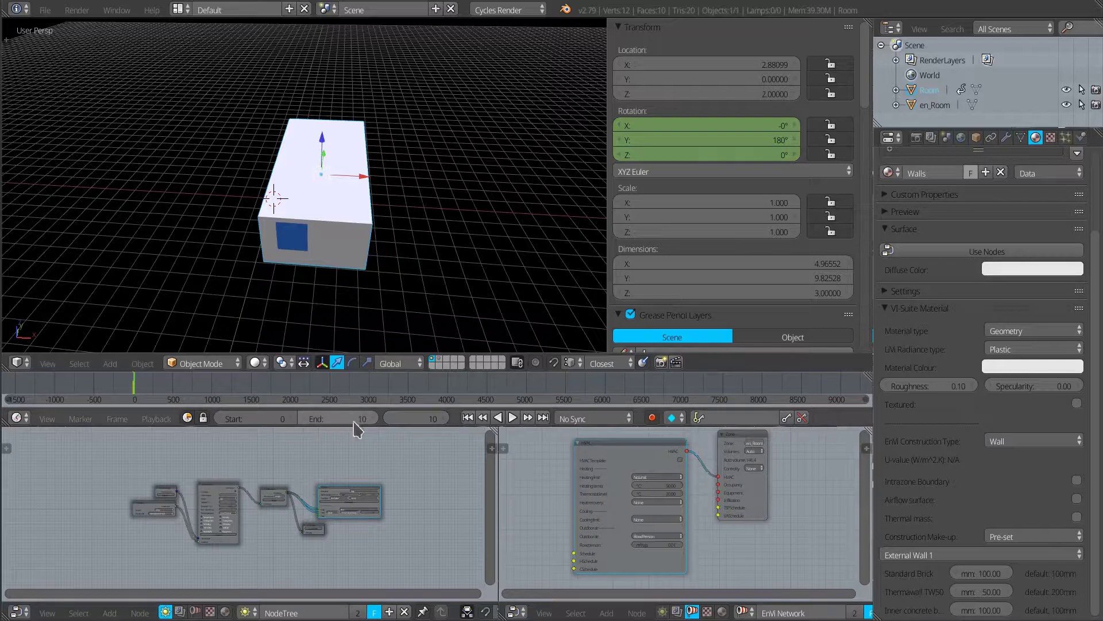
click(707, 154)
text(360)
key(Return)
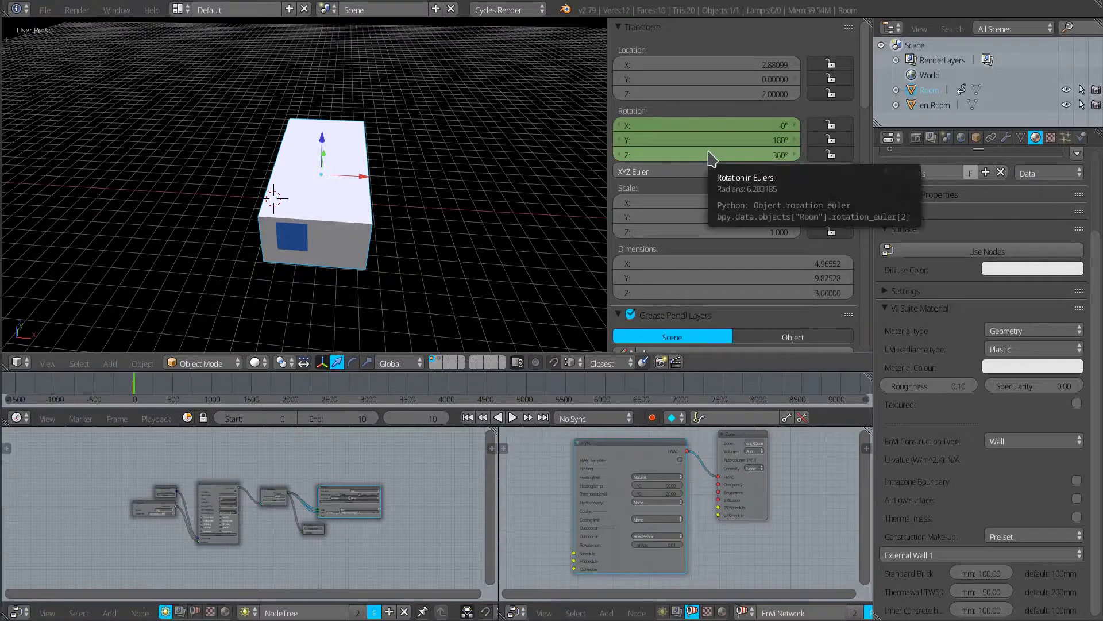
key(i)
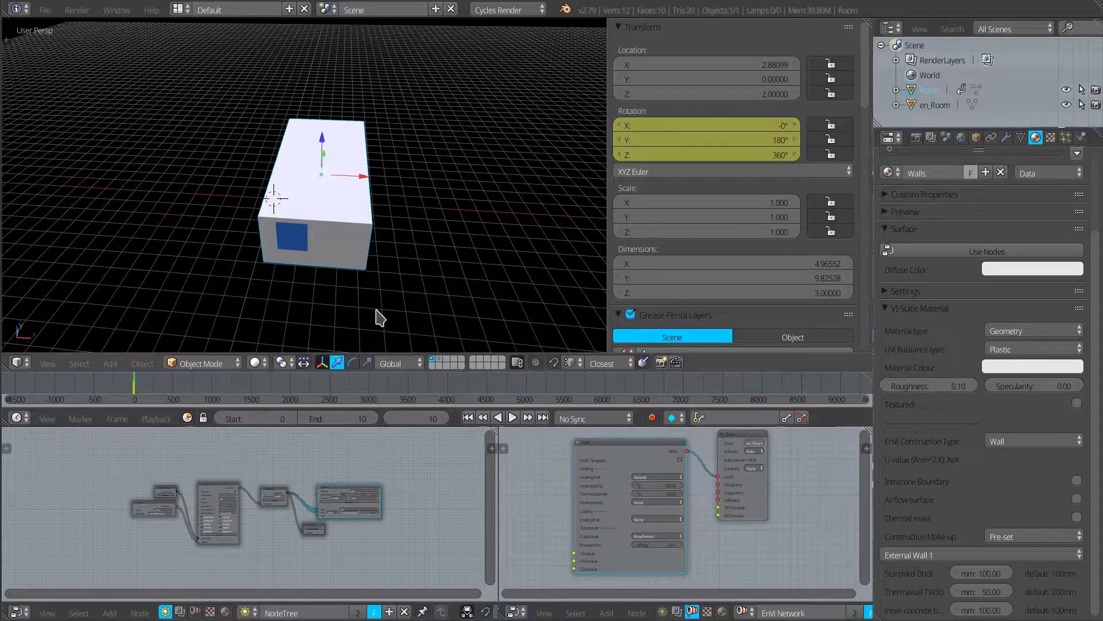
Preview the room's rotation animation across the frames between the two keyframes.
key(Left)
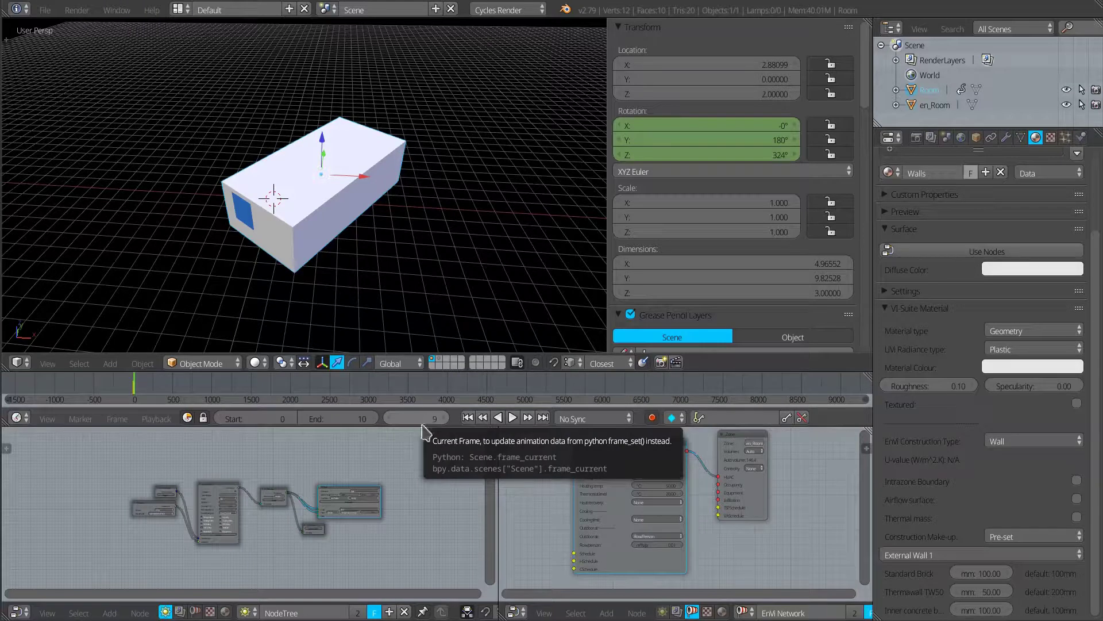
key(alt+a)
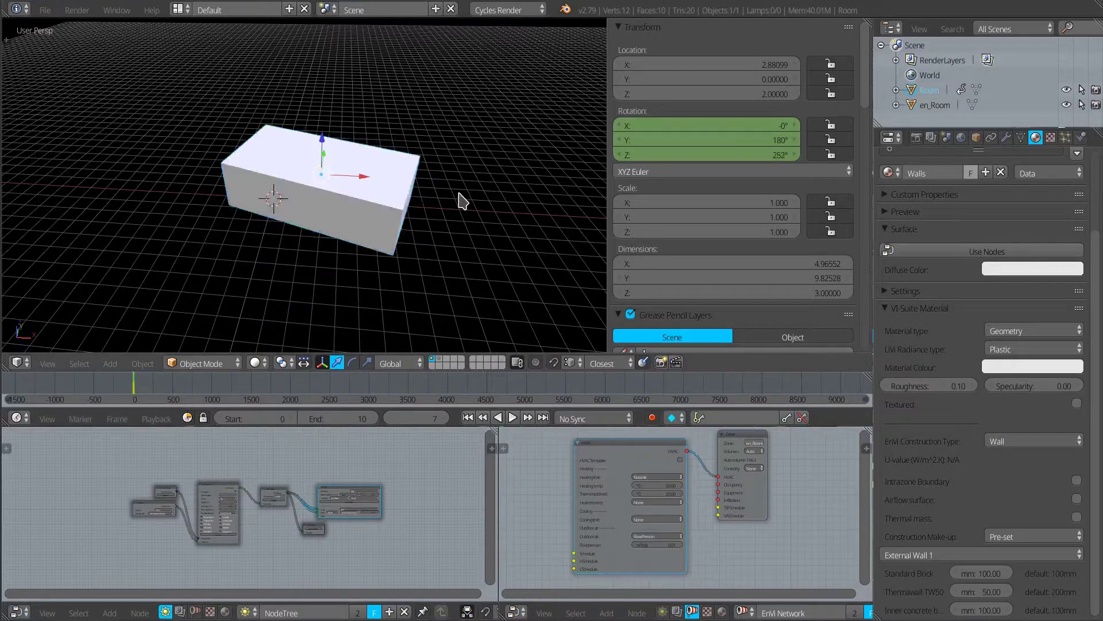
Play and stop the room's rotation animation, examining the room and its window from several angles at the first frame.
key(alt+a)
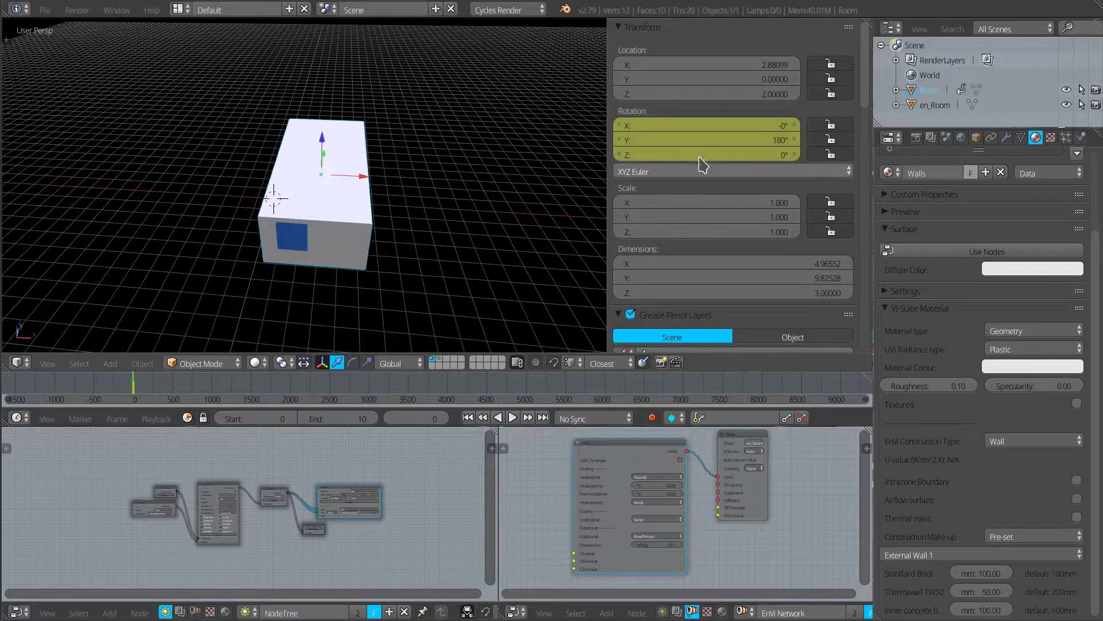
key(alt+a)
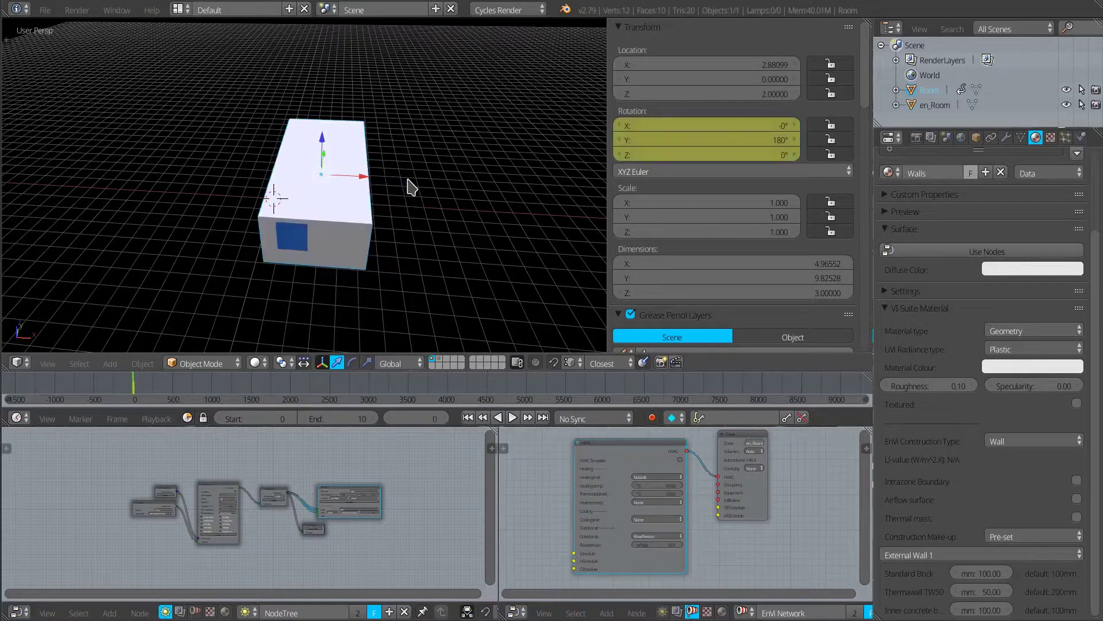
middle_drag(318, 276, 338, 262)
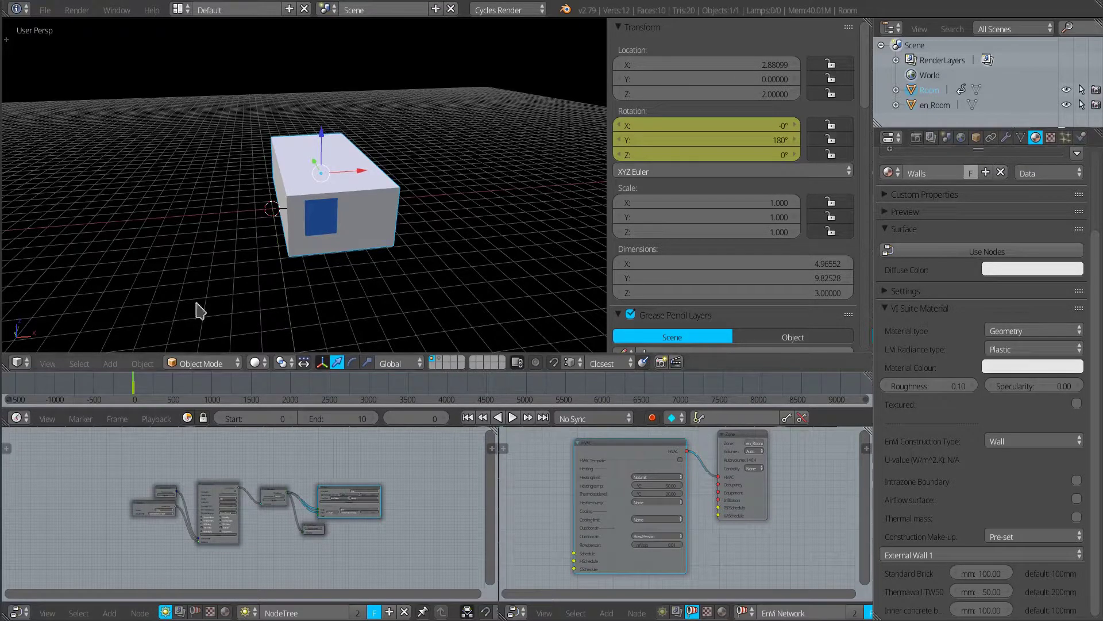
middle_drag(408, 278, 433, 263)
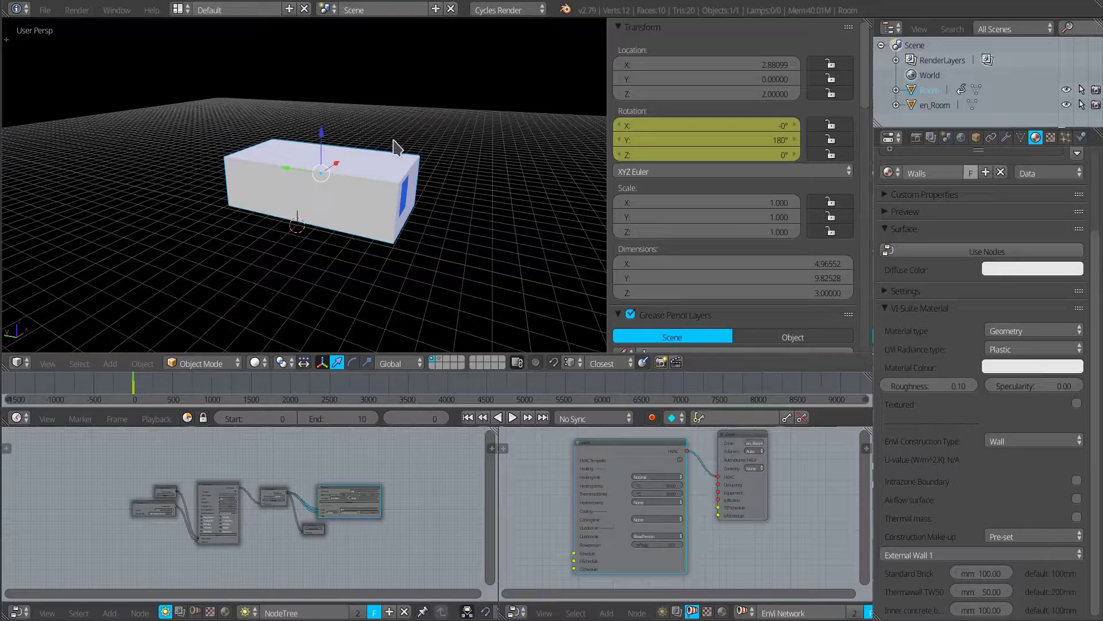
key(alt+a)
key(Escape)
middle_drag(413, 208, 368, 254)
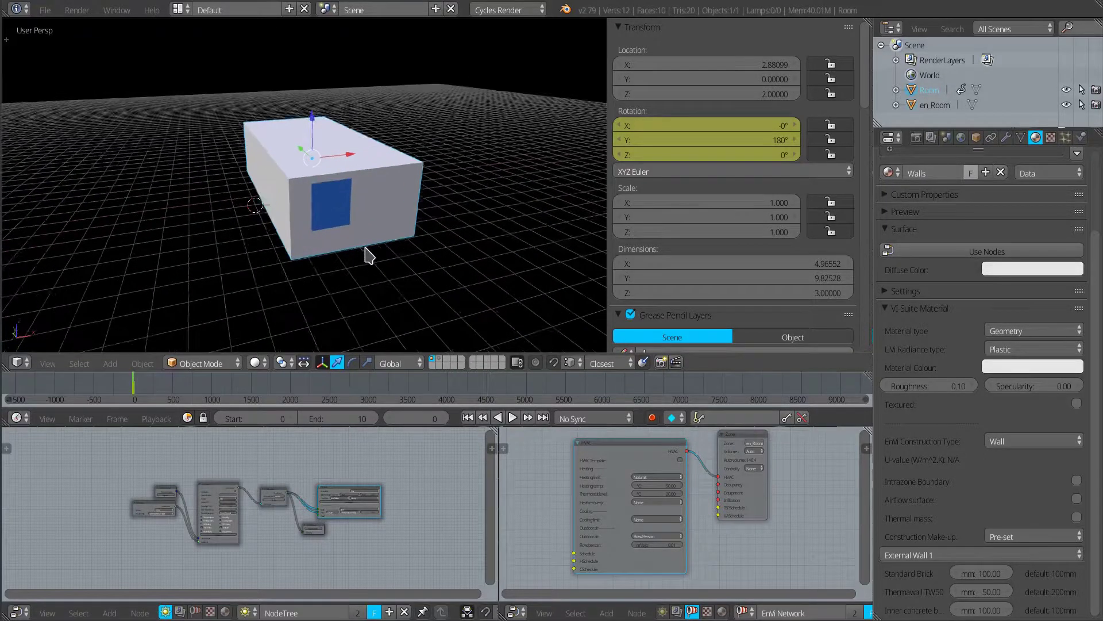
scroll(368, 255, up, 2)
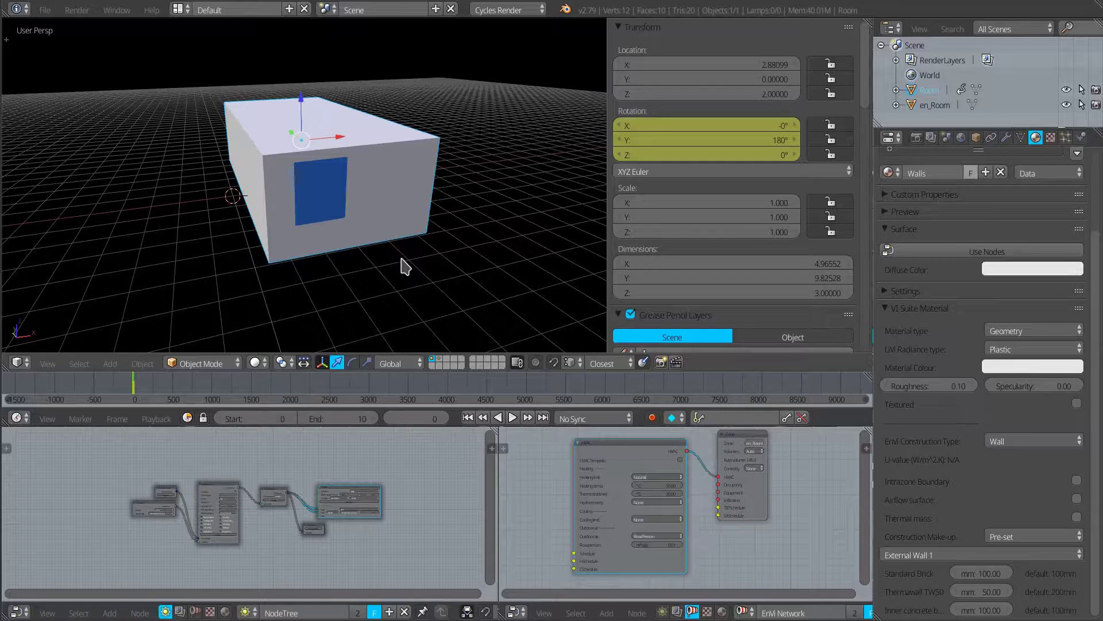
Replace the 3D view with the Graph Editor and inspect the room's Z rotation curve between frames 0 and 10.
click(17, 362)
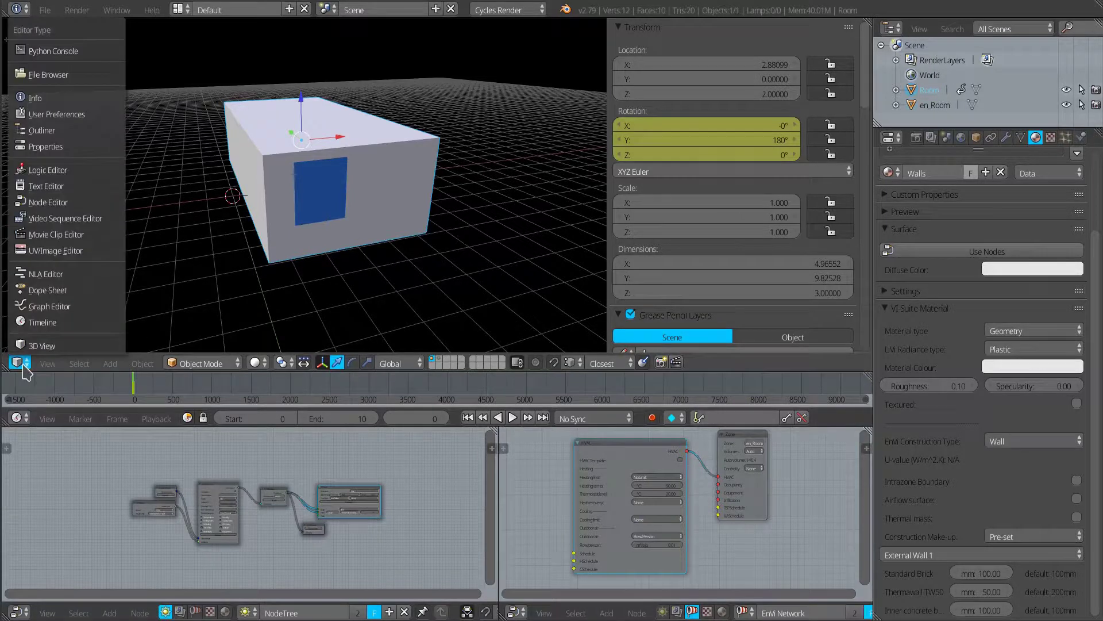
click(56, 307)
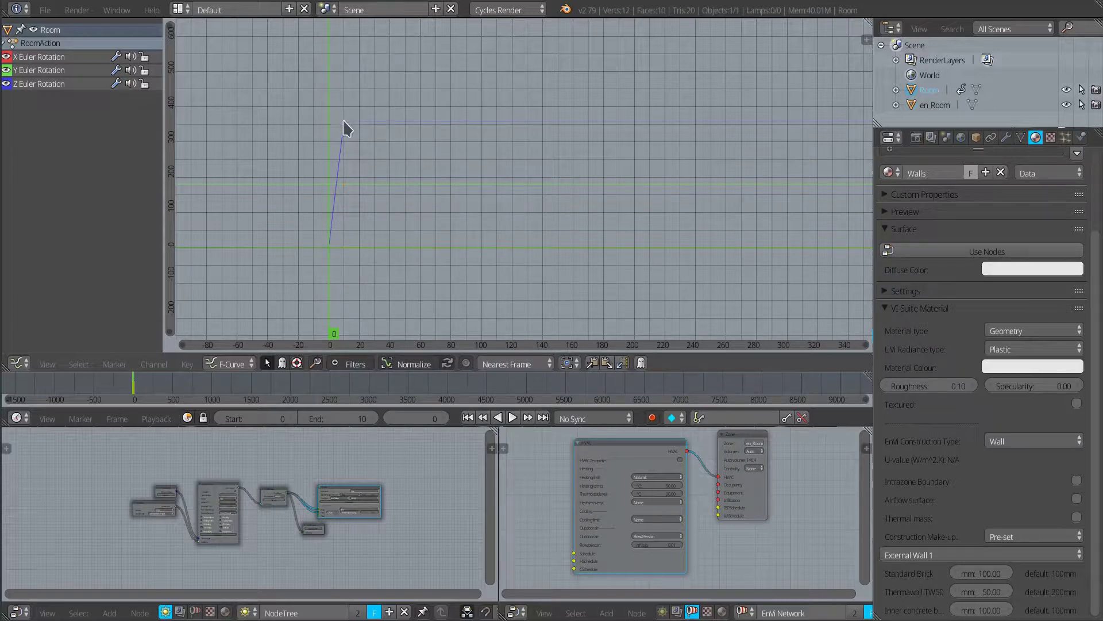
scroll(347, 128, up, 3)
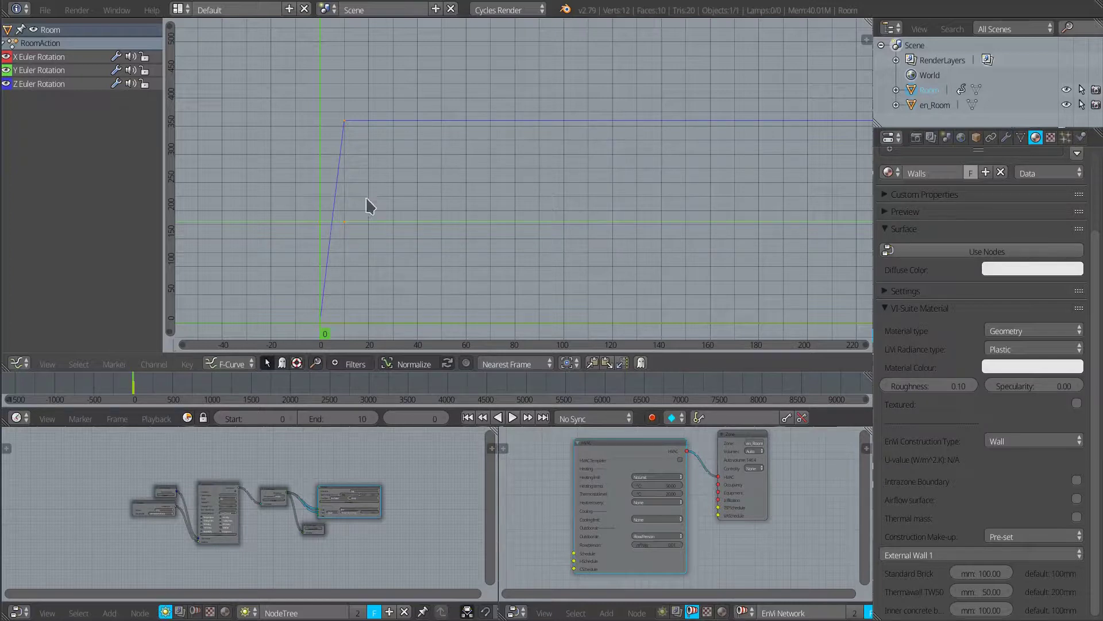
middle_drag(361, 281, 364, 233)
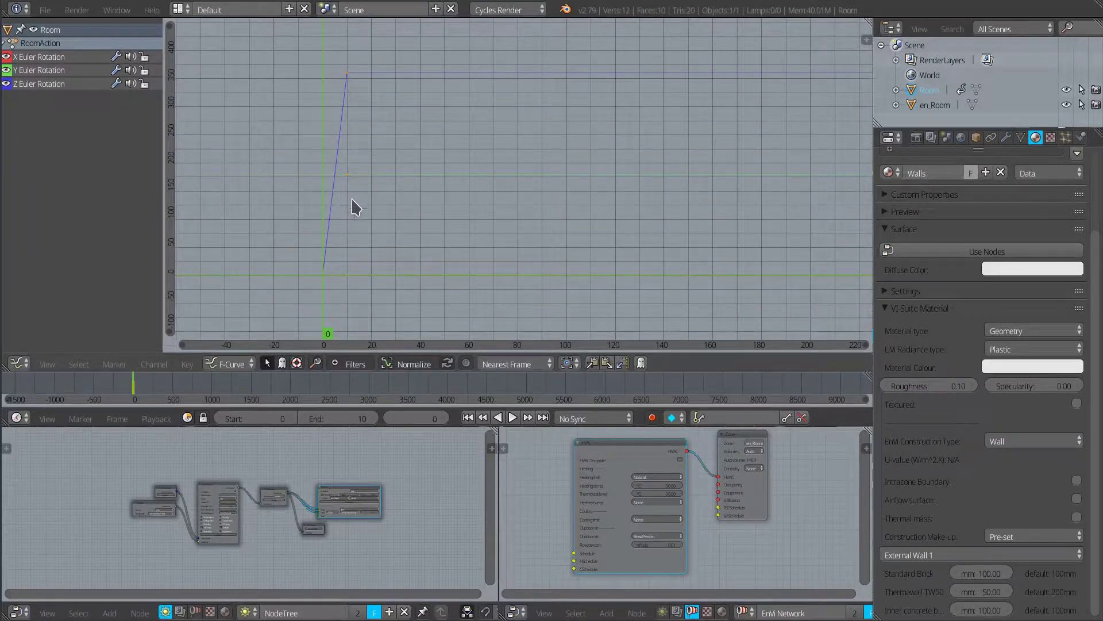
Try Bezier as the default interpolation for new F-curves in the editing preferences.
click(44, 10)
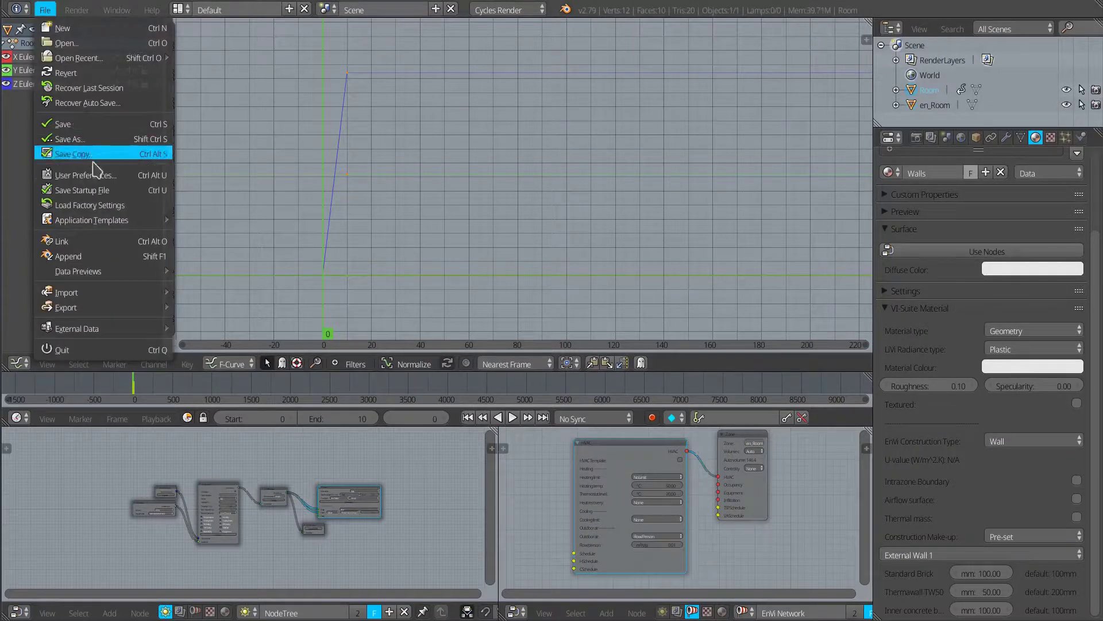
click(61, 151)
drag(56, 13, 445, 109)
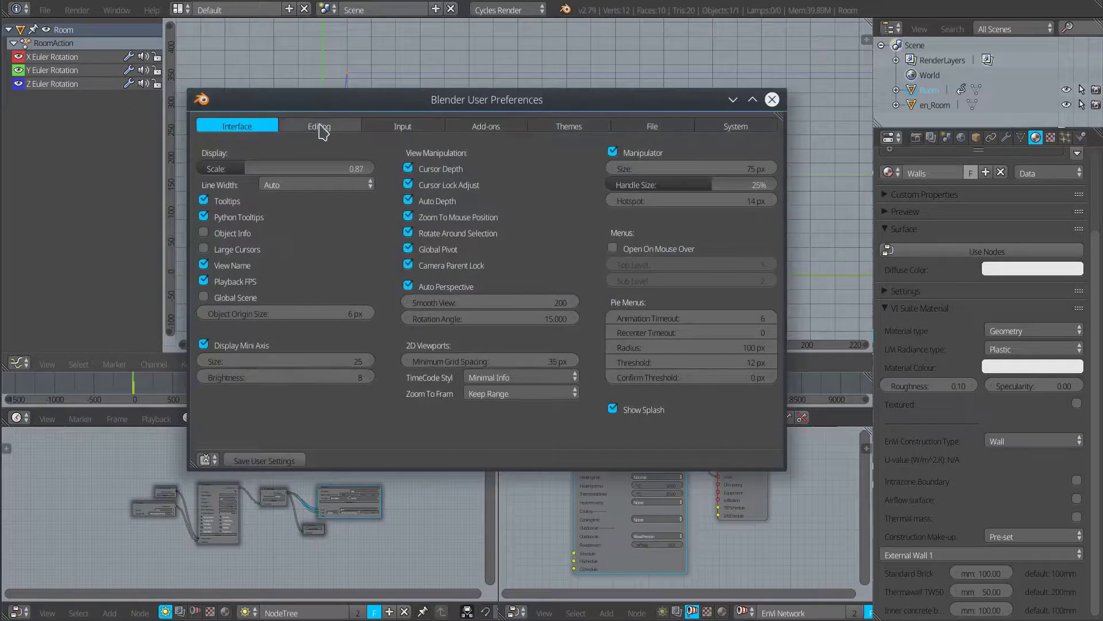
click(320, 127)
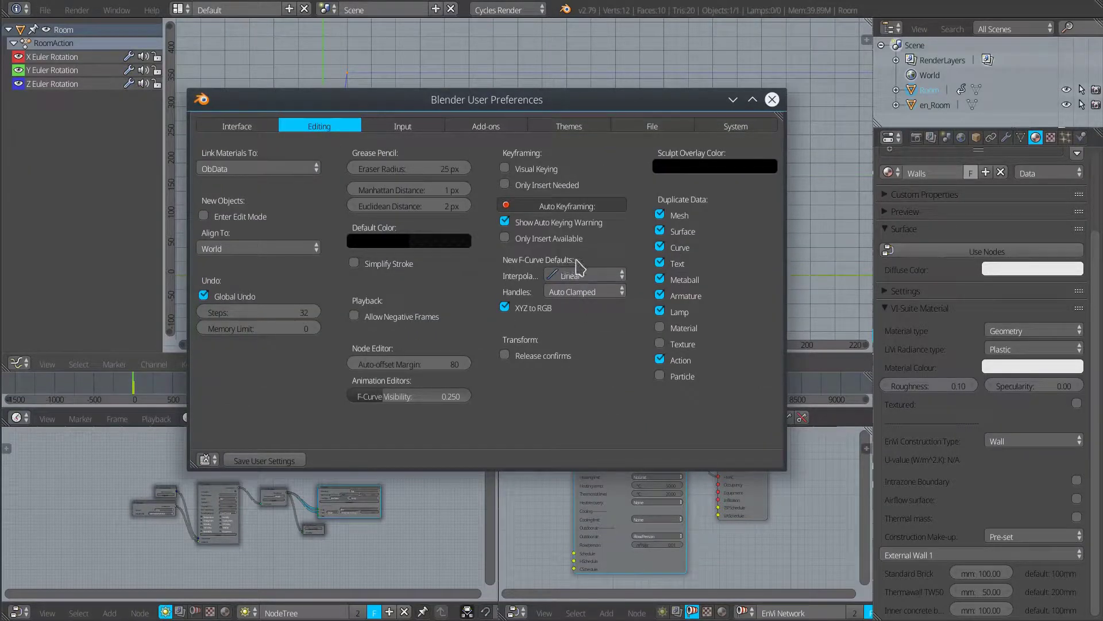
drag(785, 241, 954, 231)
click(675, 276)
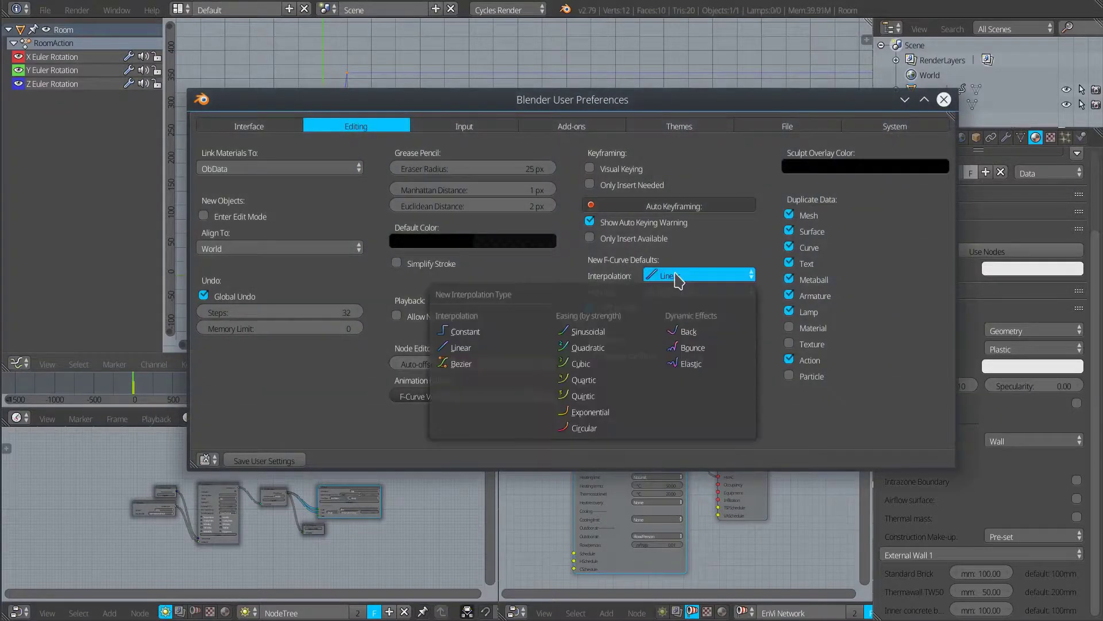
click(483, 364)
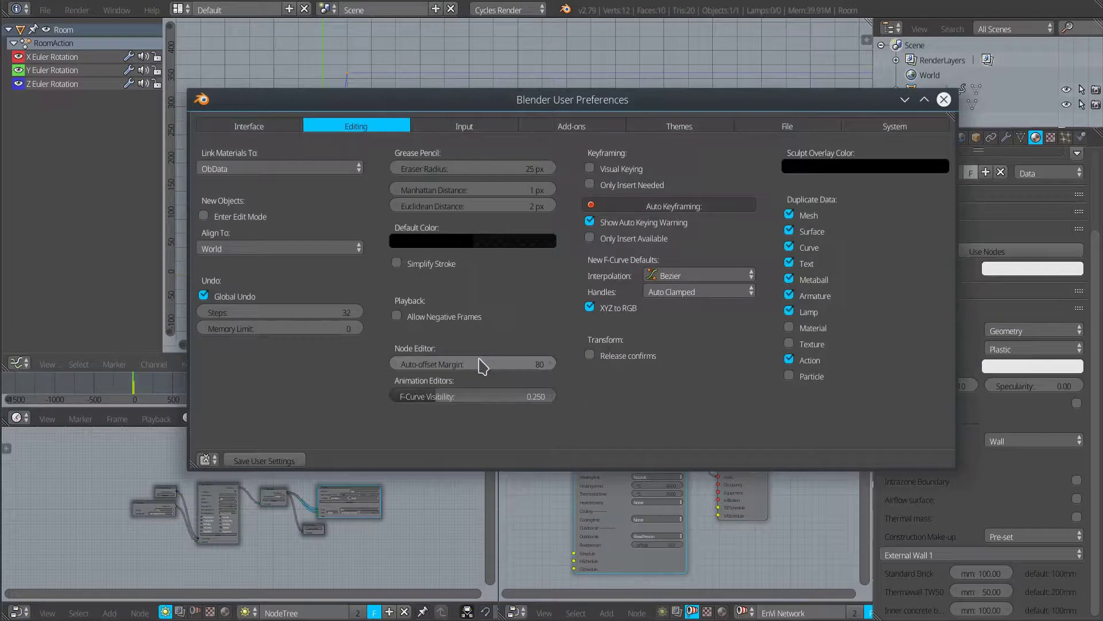
Set the default interpolation for new F-curves to Linear and close the user preferences.
drag(349, 98, 448, 365)
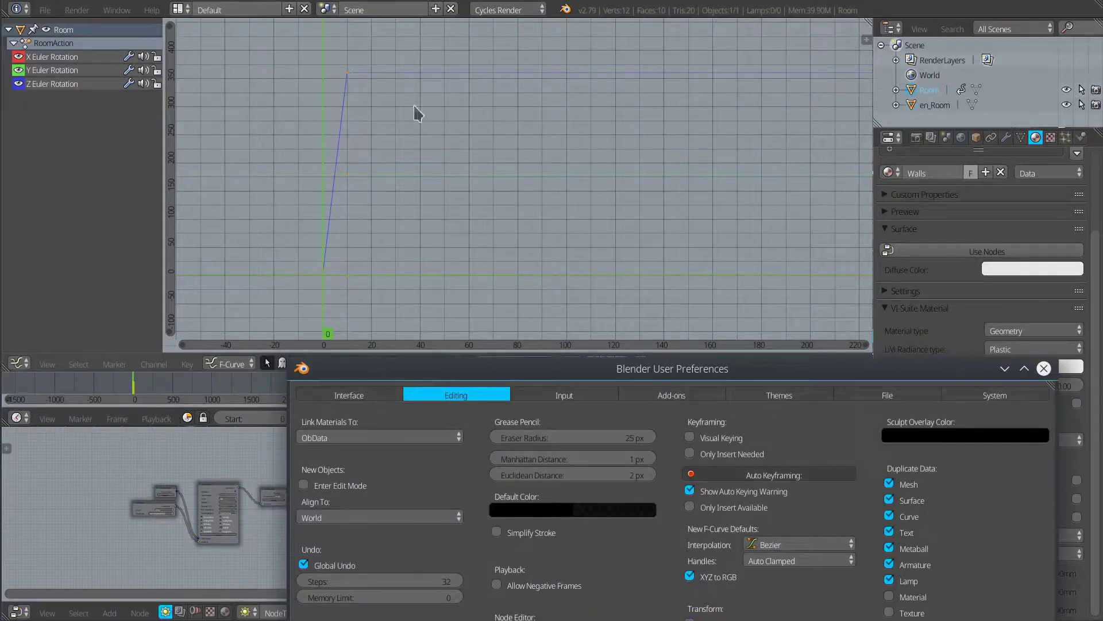
drag(570, 370, 417, 130)
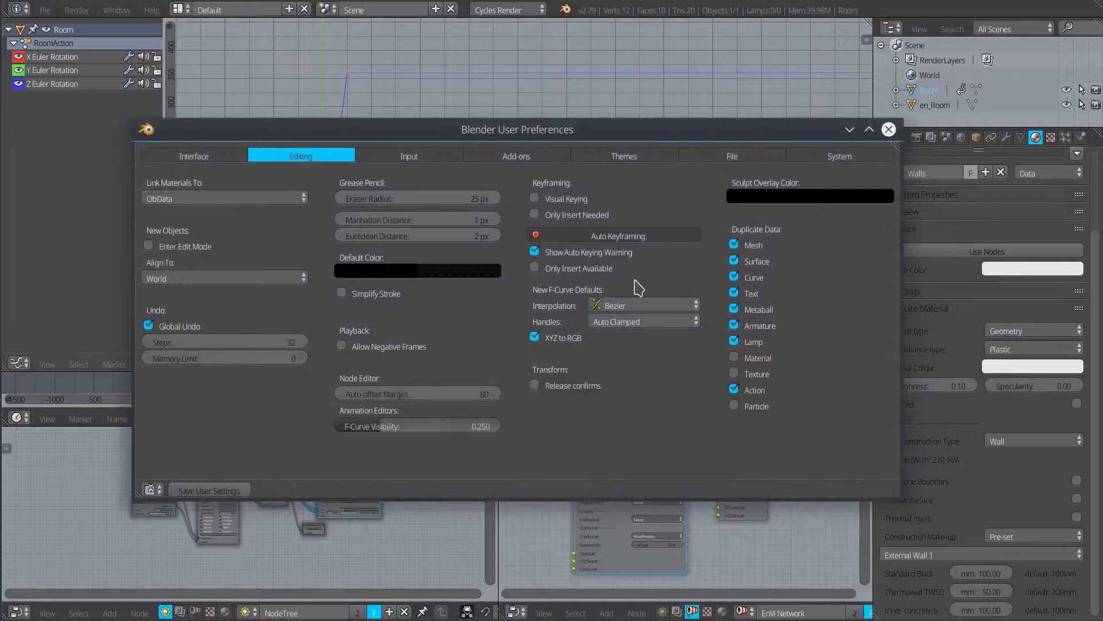
click(631, 306)
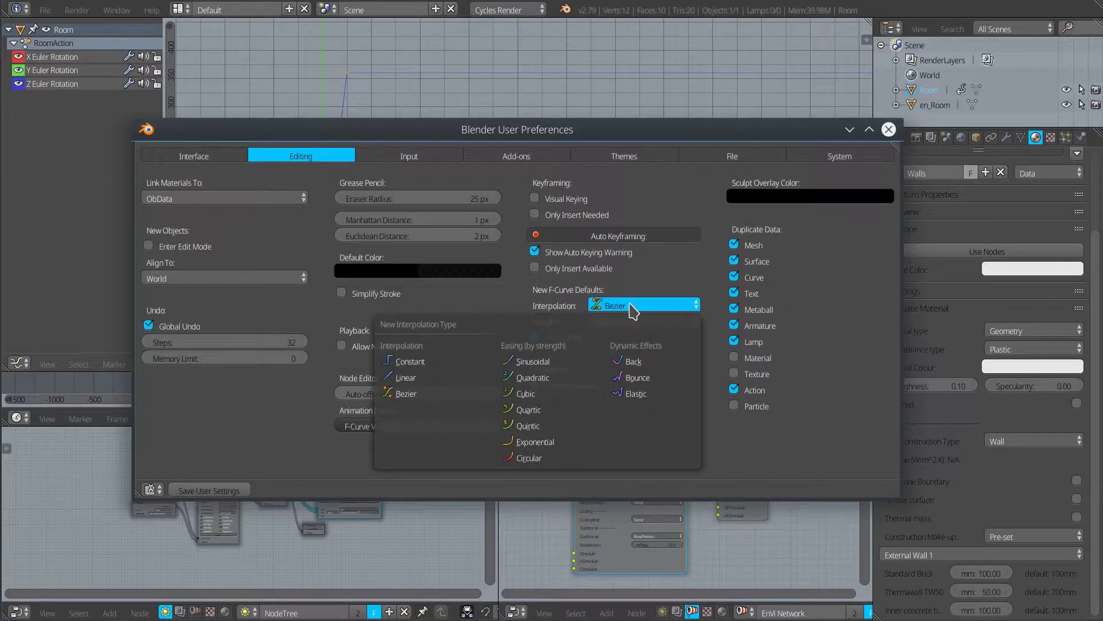
click(408, 378)
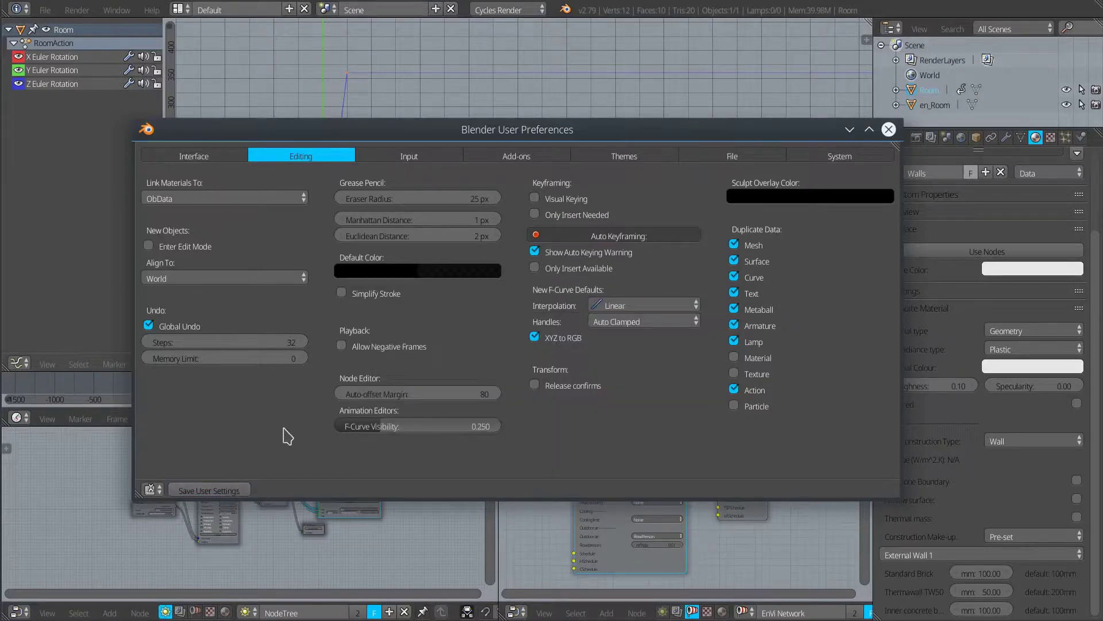
click(888, 129)
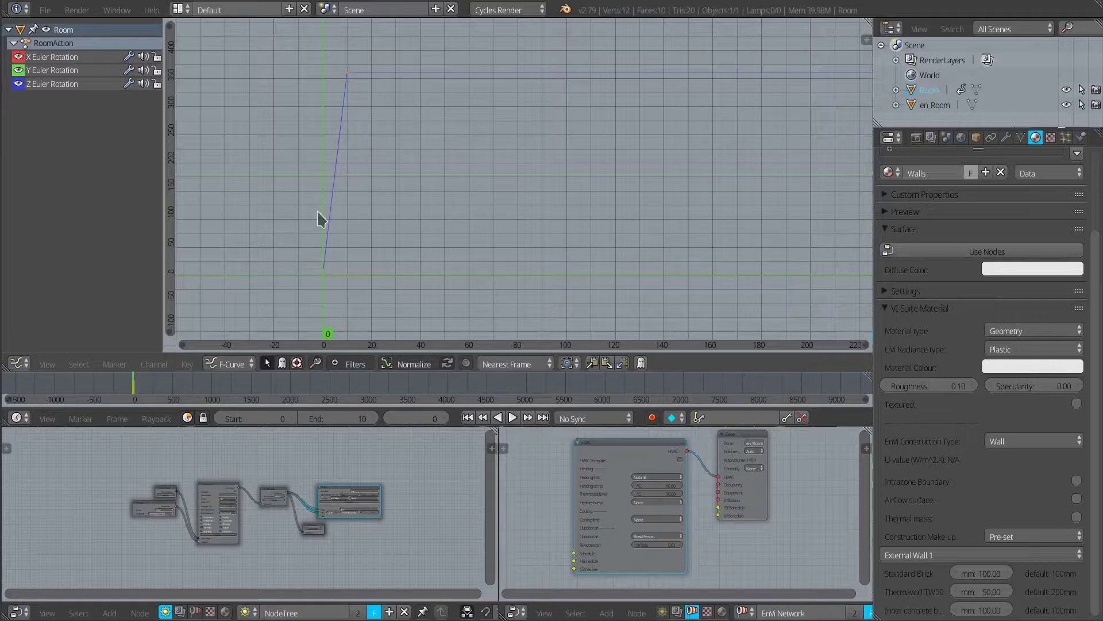
Set the interpolation mode of the room's rotation keyframes to Linear and fit the curves in the graph.
click(189, 366)
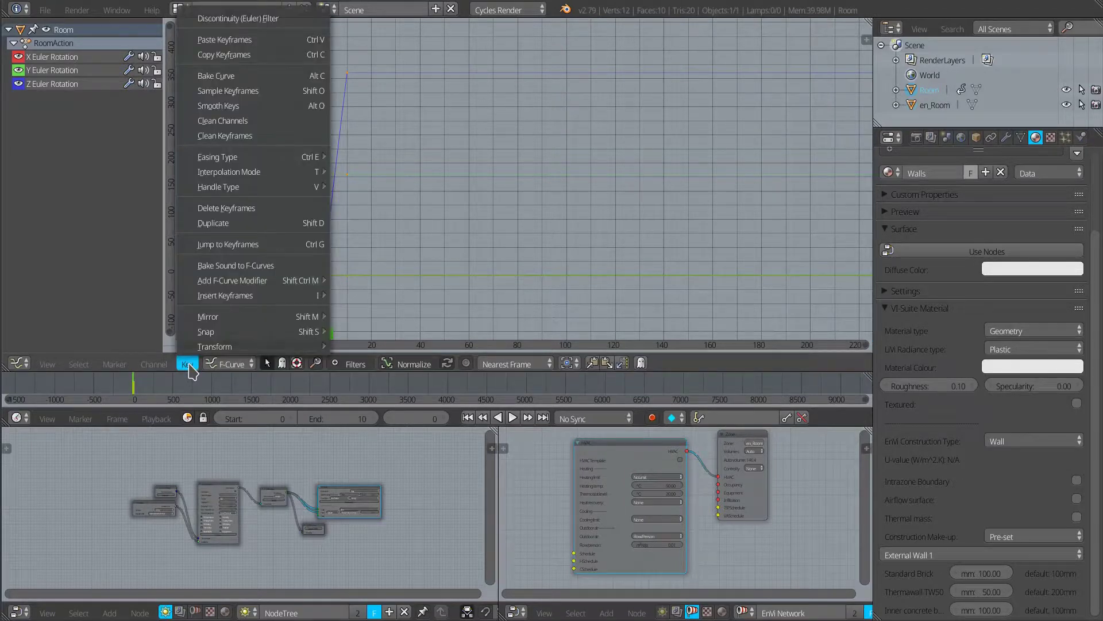
mouse_move(245, 173)
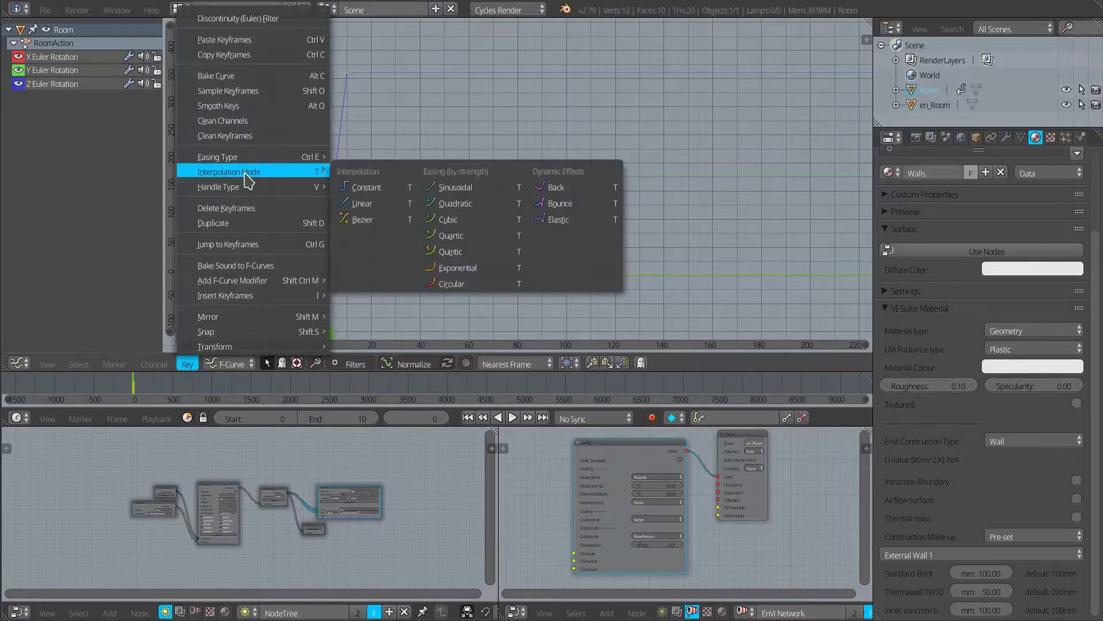
click(364, 207)
key(Home)
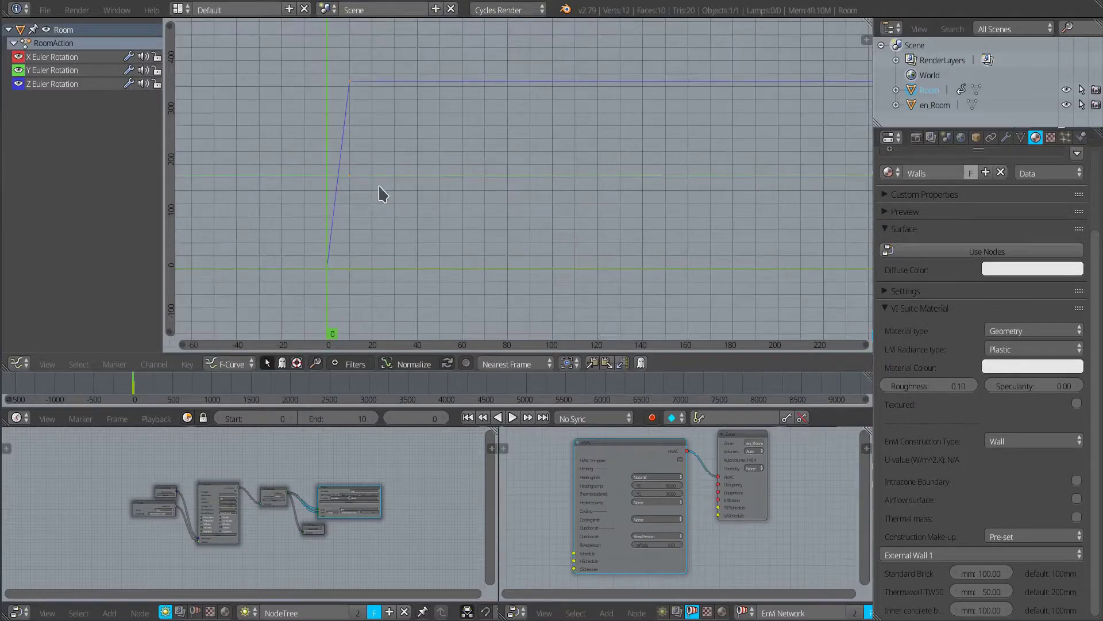
Switch the graph area back to a 3D view of the room.
click(22, 362)
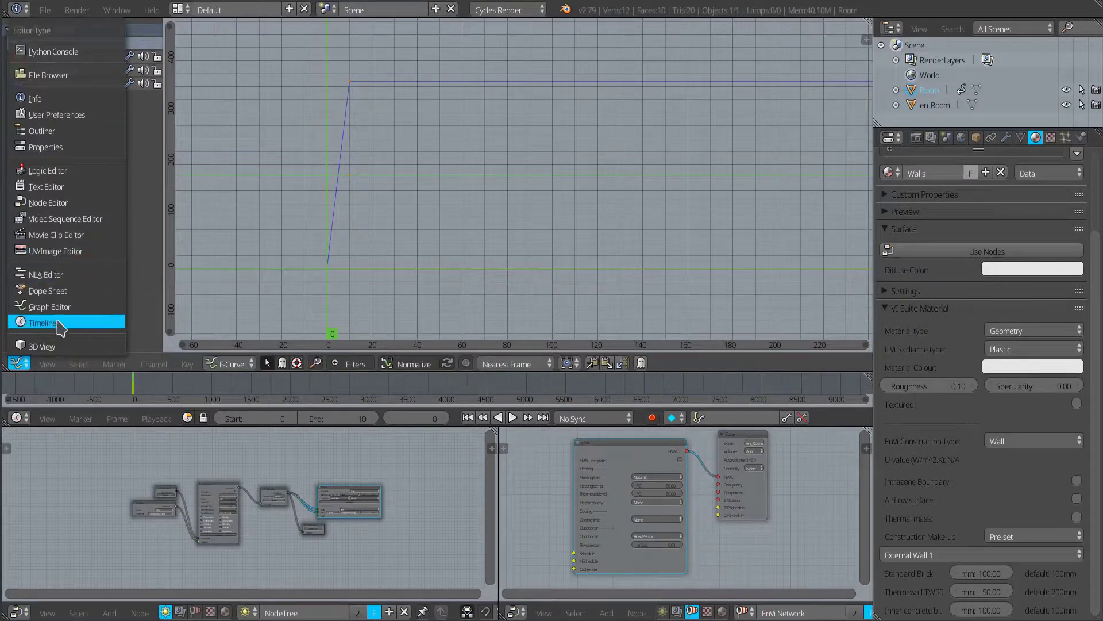
click(57, 345)
middle_drag(386, 244, 300, 238)
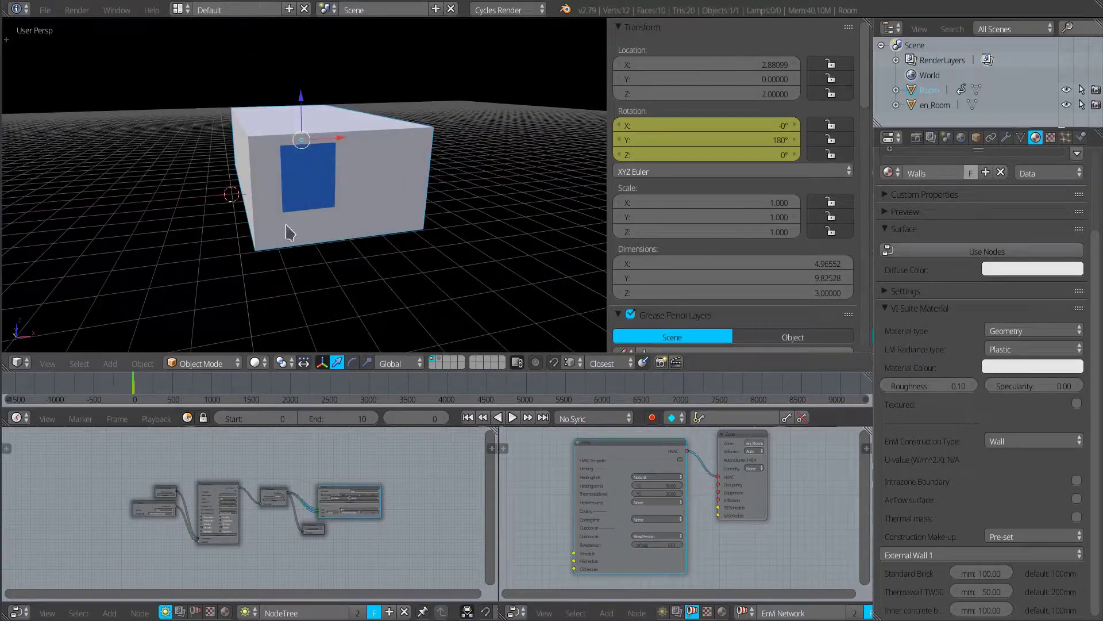
Maximize the VI-Suite node editor and enable animation in the EnVi Export node with an end frame of 10.
key(ctrl+space)
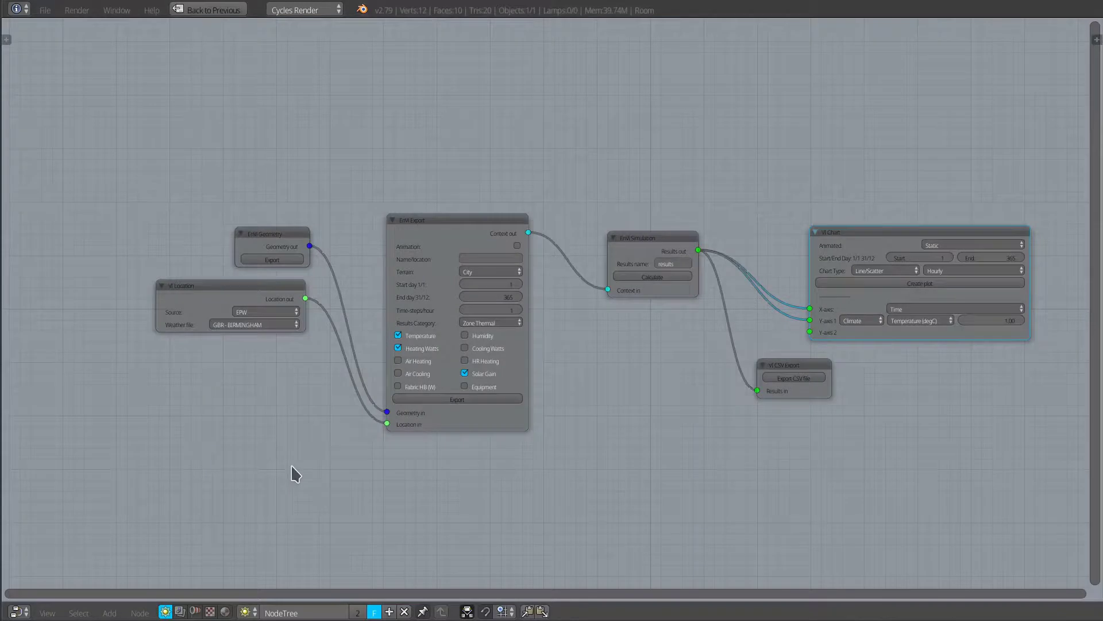
scroll(431, 322, up, 2)
click(551, 221)
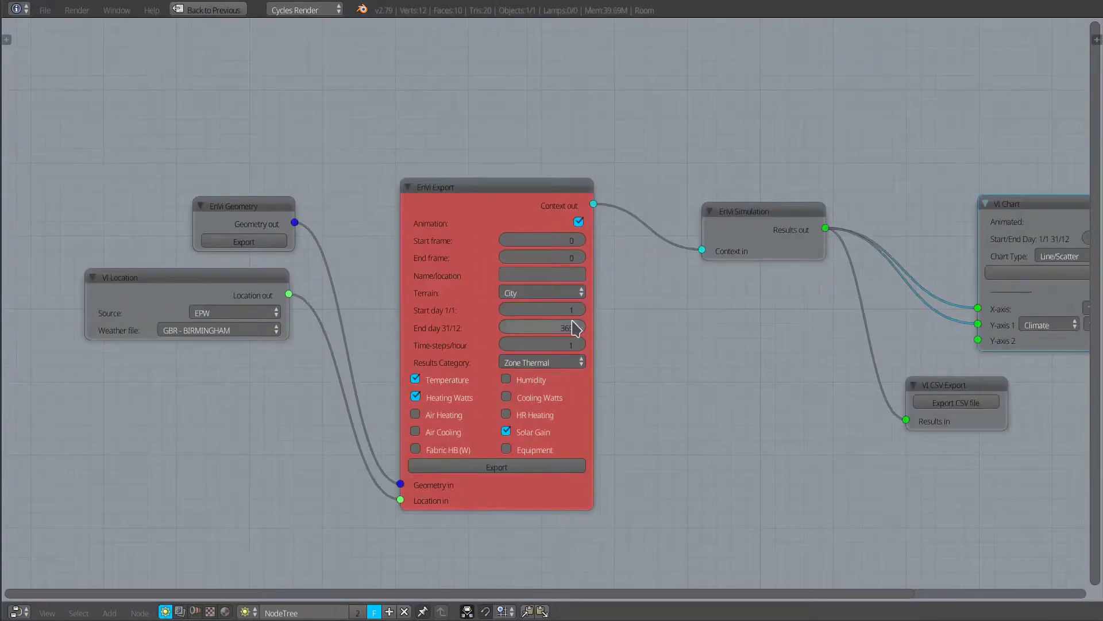
click(534, 254)
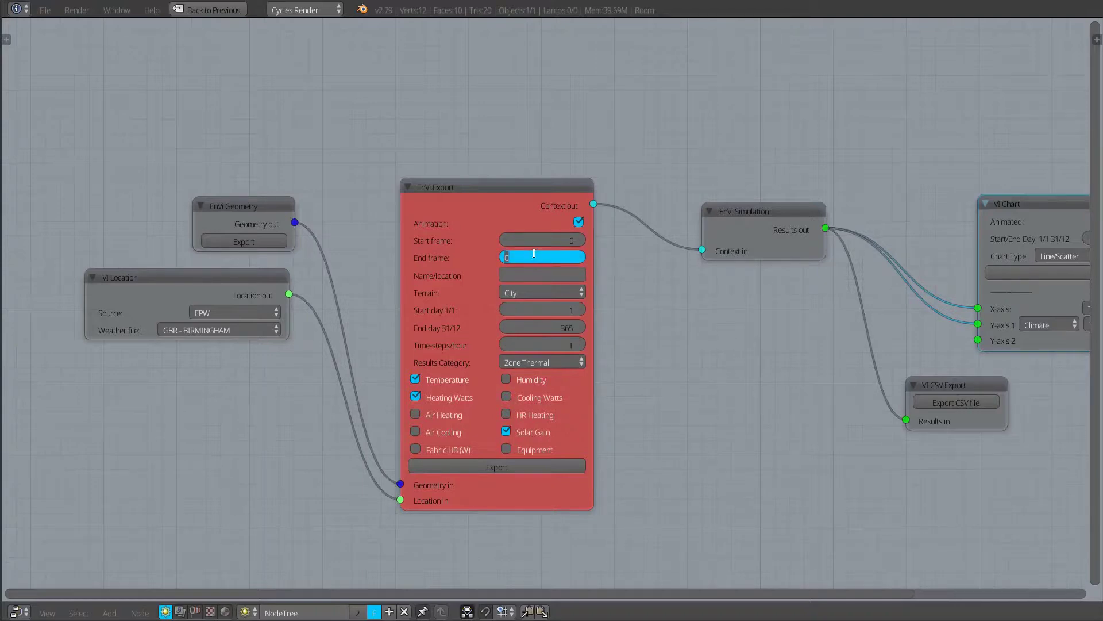
text(10)
key(Return)
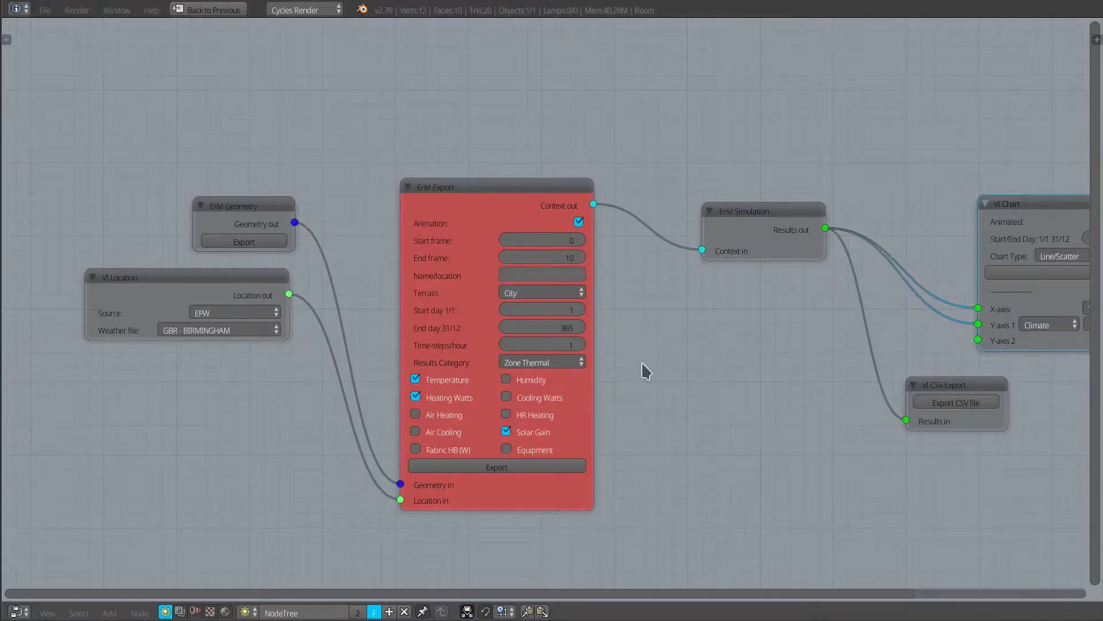
Export the animated simulation context from the EnVi Export node.
scroll(643, 370, down, 1)
middle_drag(645, 372, 556, 318)
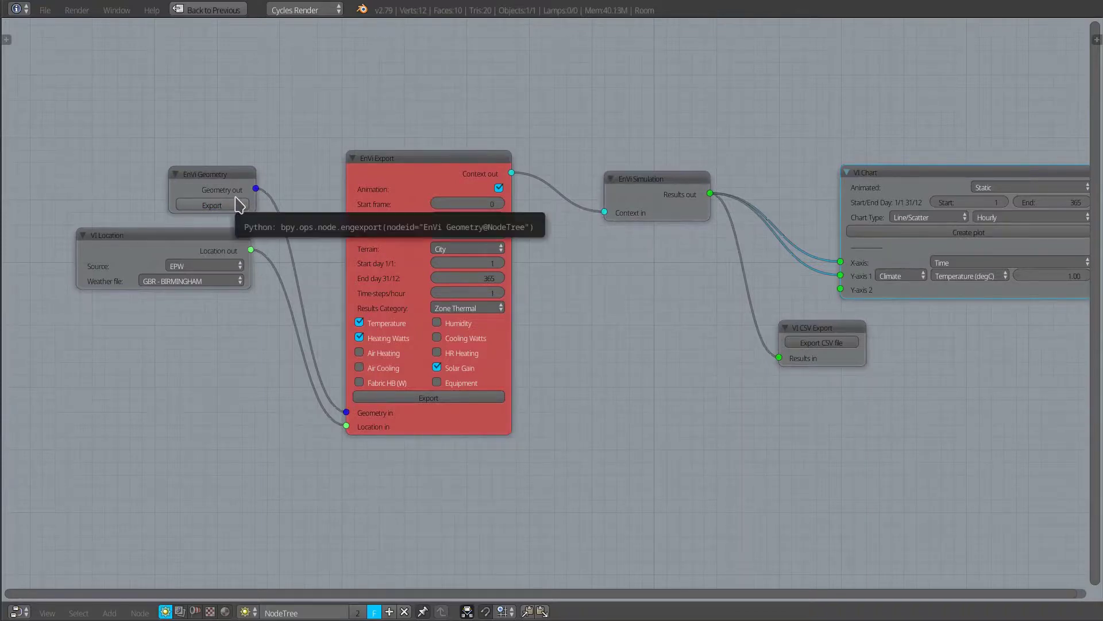
click(453, 397)
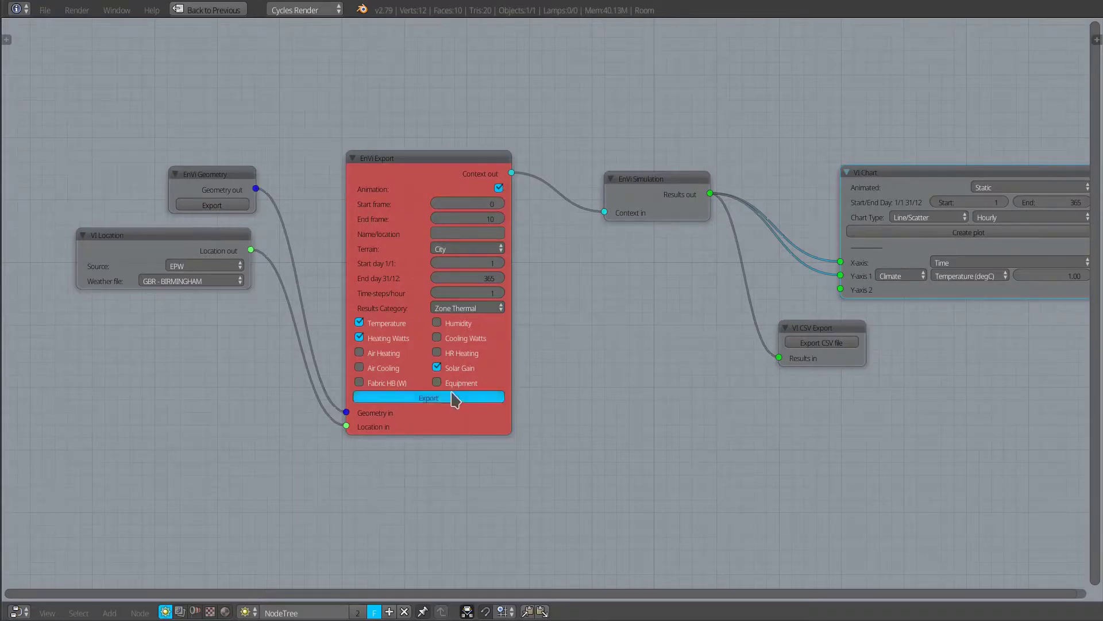
Run the EnVi simulation with multi-core enabled and 11 processors.
middle_drag(636, 367, 396, 371)
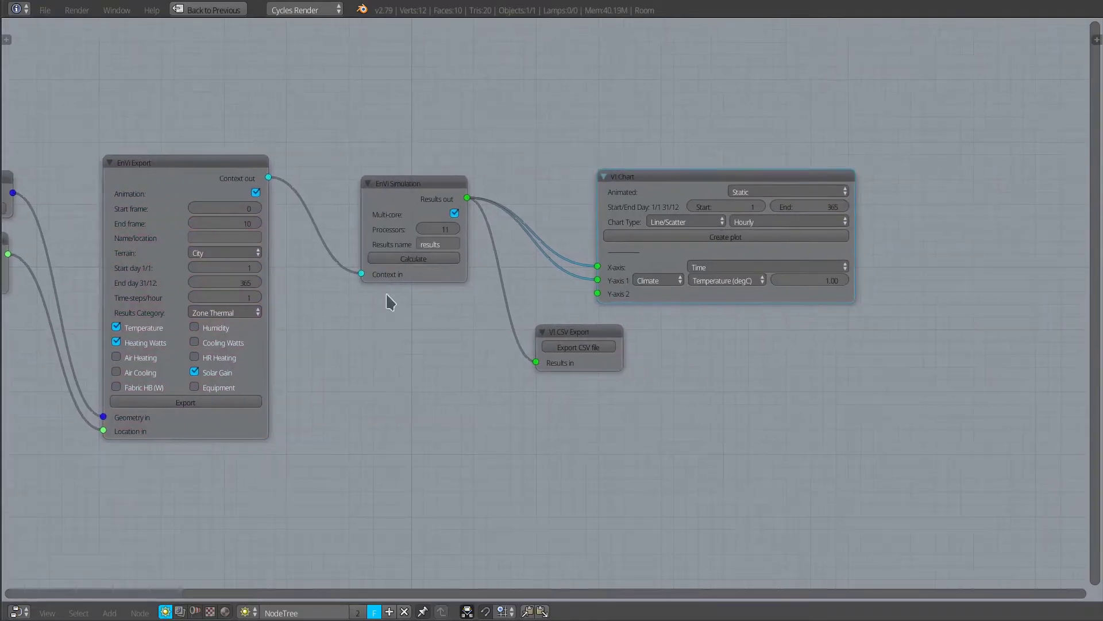
click(454, 215)
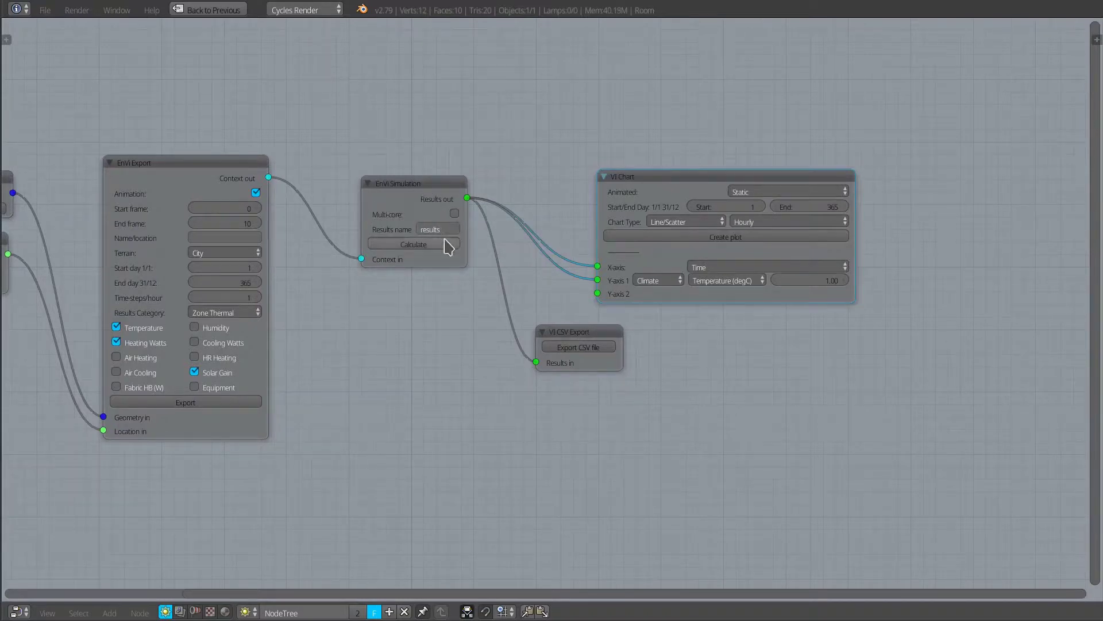
click(453, 214)
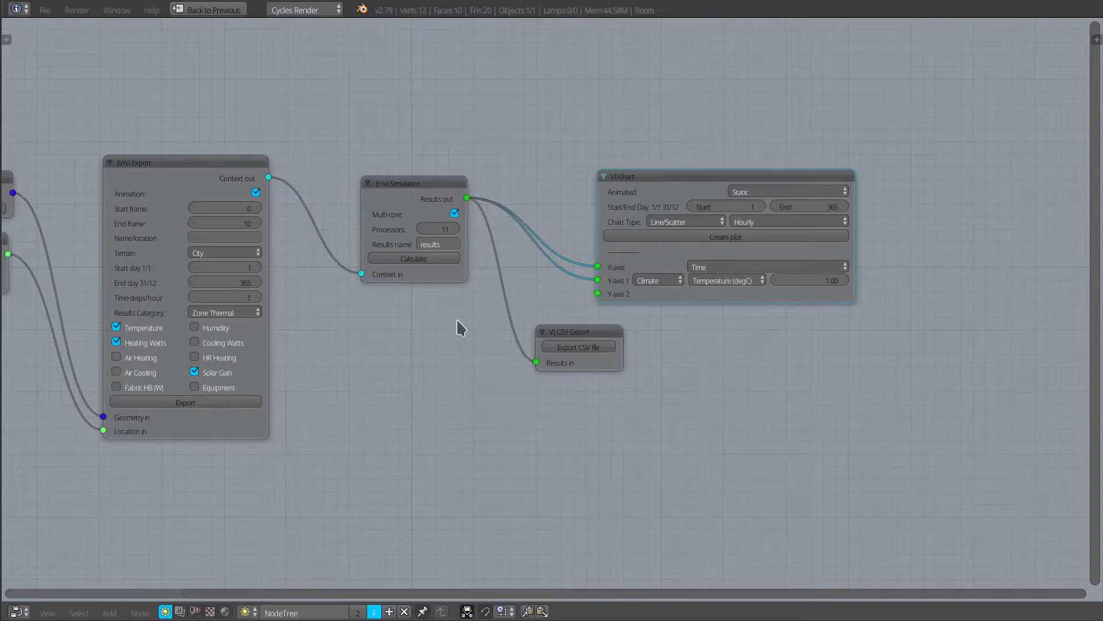
click(440, 259)
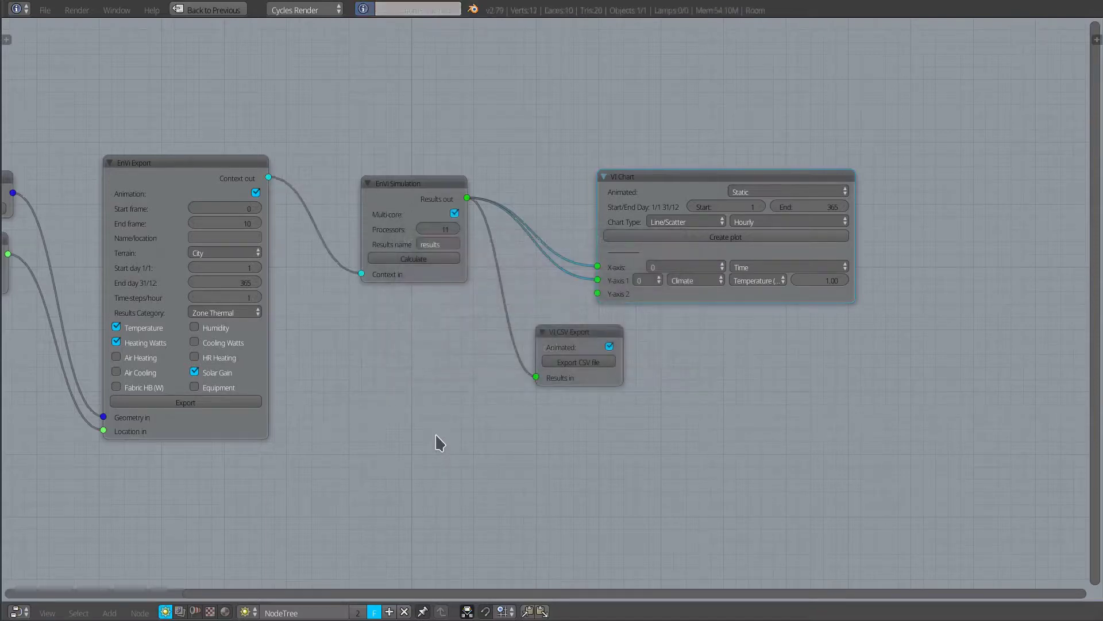
Set the VI Chart node's animation mode to Parametric.
middle_drag(590, 448, 480, 413)
scroll(480, 414, down, 1)
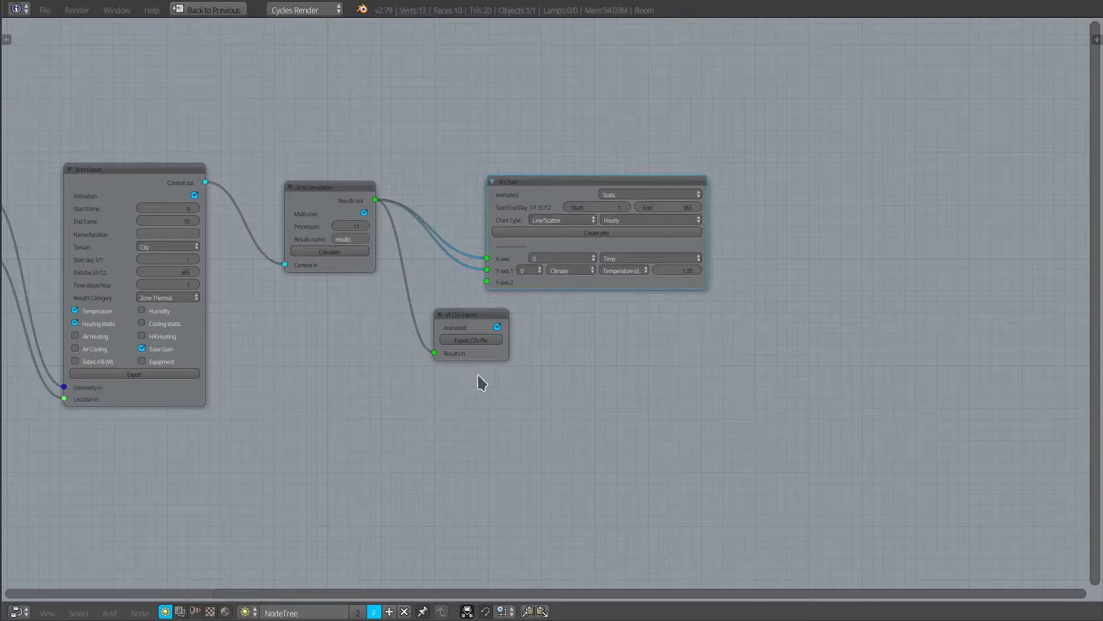
drag(439, 350, 435, 353)
scroll(457, 332, up, 5)
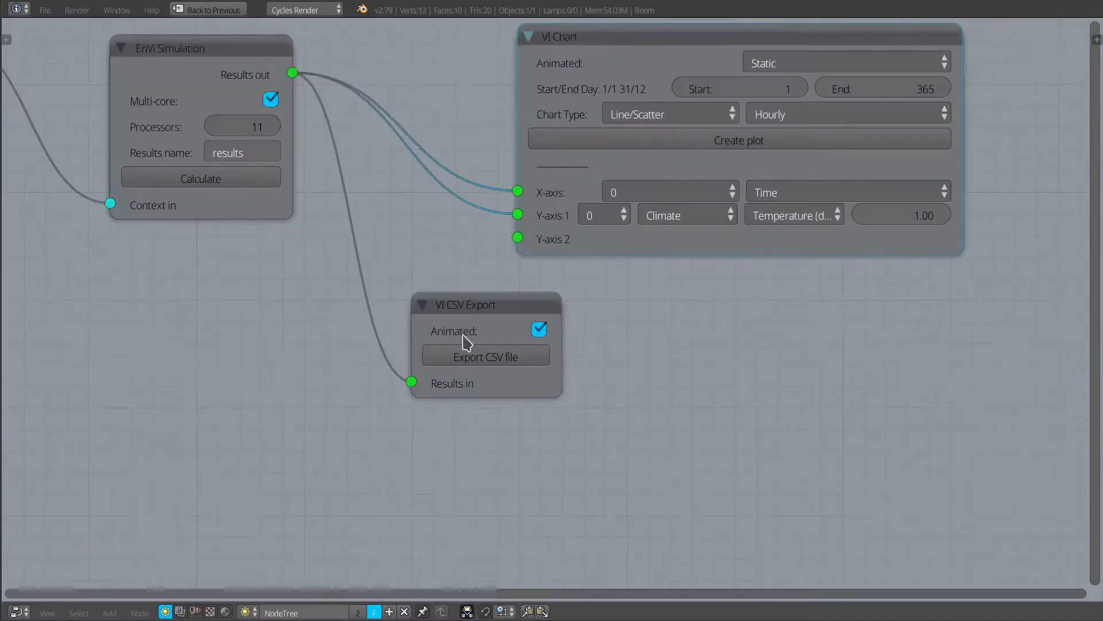
scroll(490, 314, down, 4)
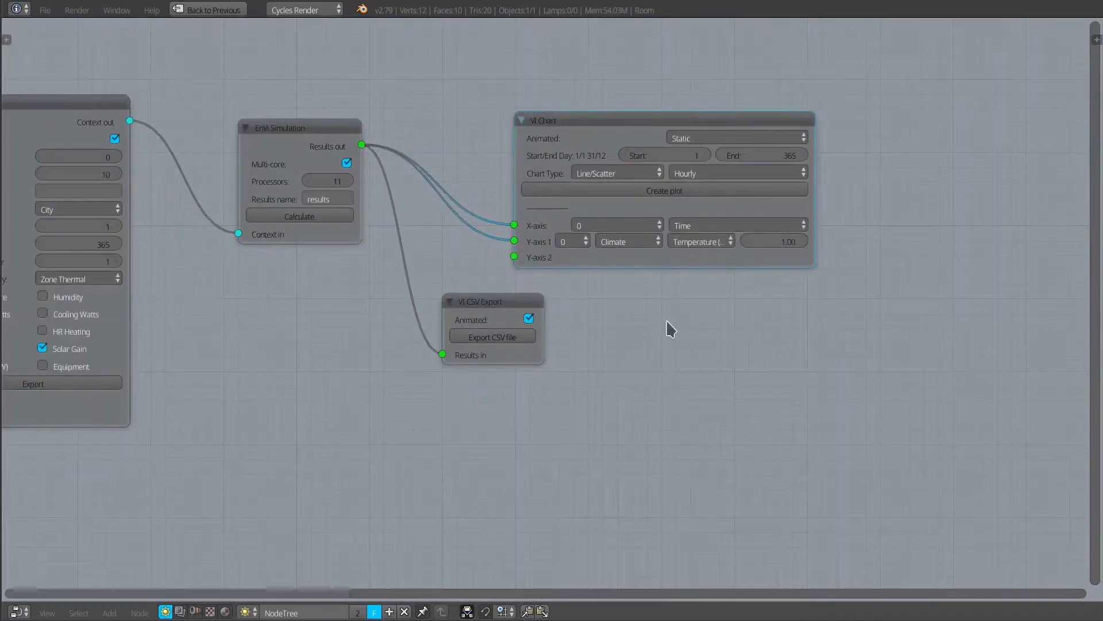
middle_drag(670, 329, 618, 337)
click(660, 172)
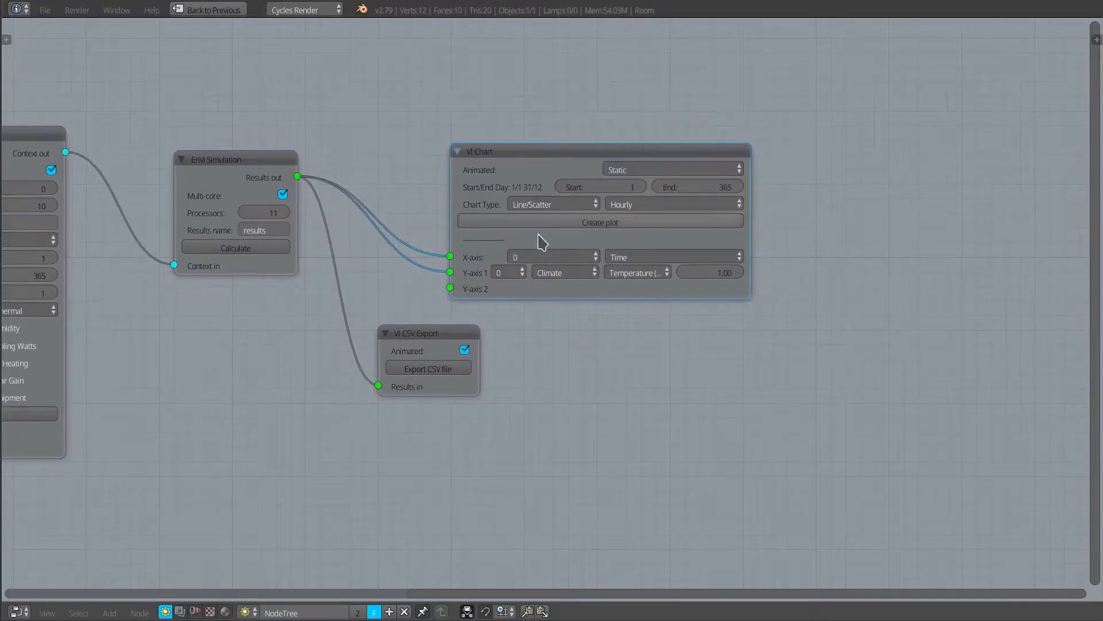
drag(451, 273, 463, 246)
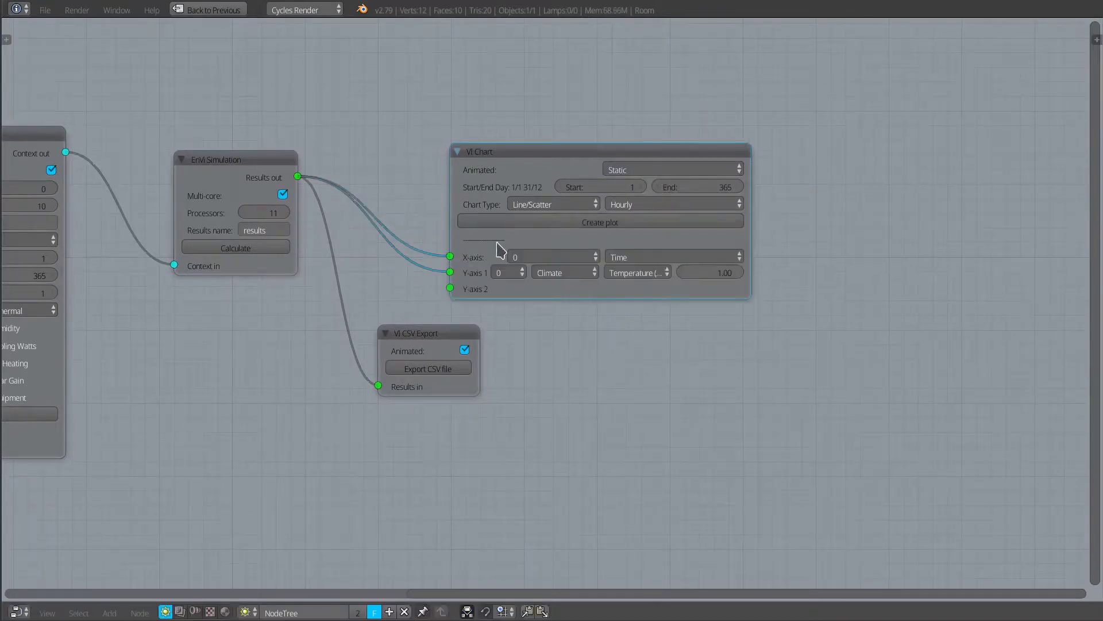
click(666, 172)
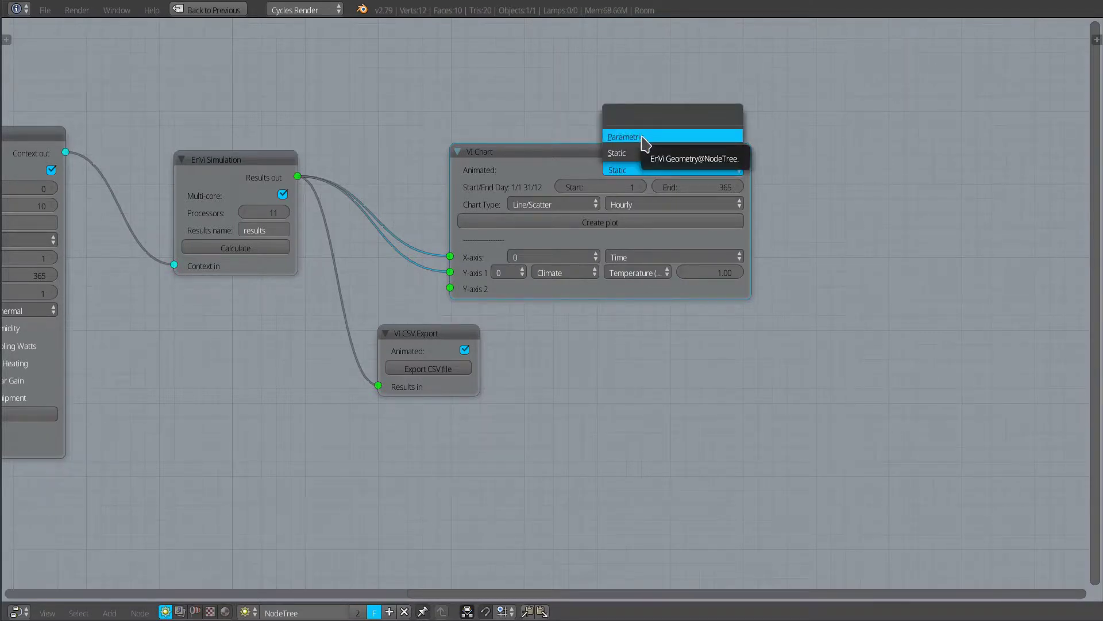
click(645, 140)
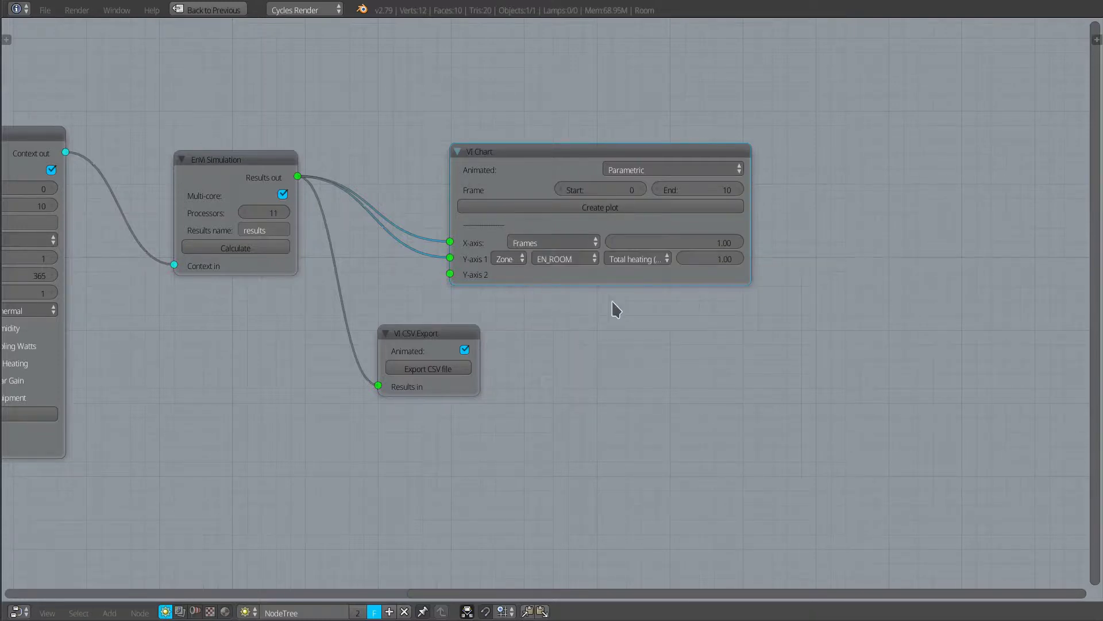
Plot EN_ROOM's Total heating (kWh) against frames 0 to 10 with the VI Chart node, and close the figure.
click(631, 262)
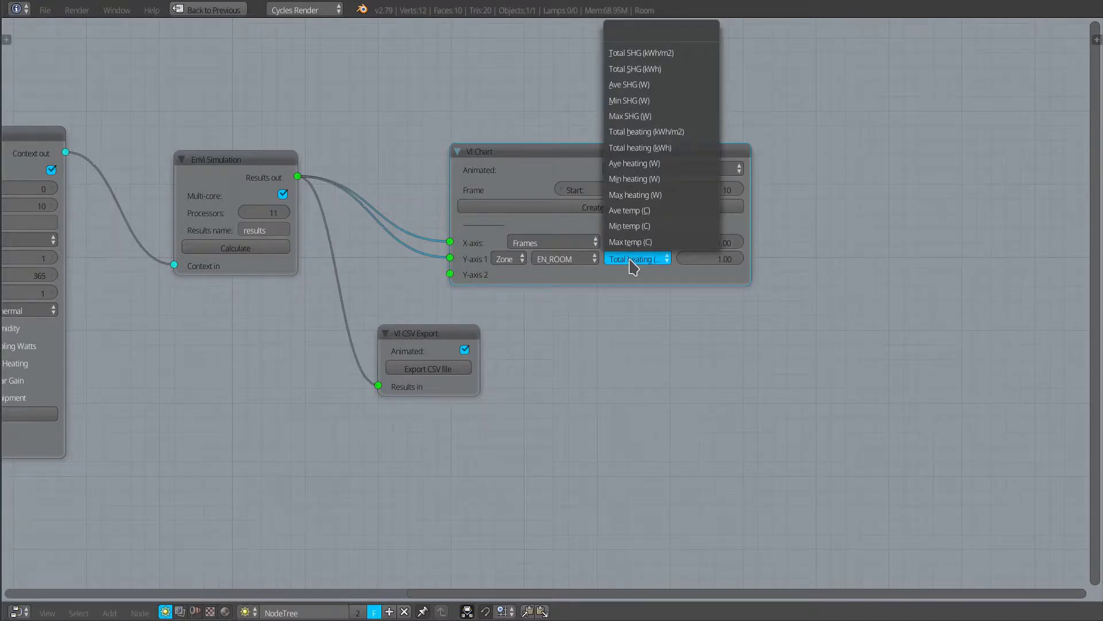
click(648, 148)
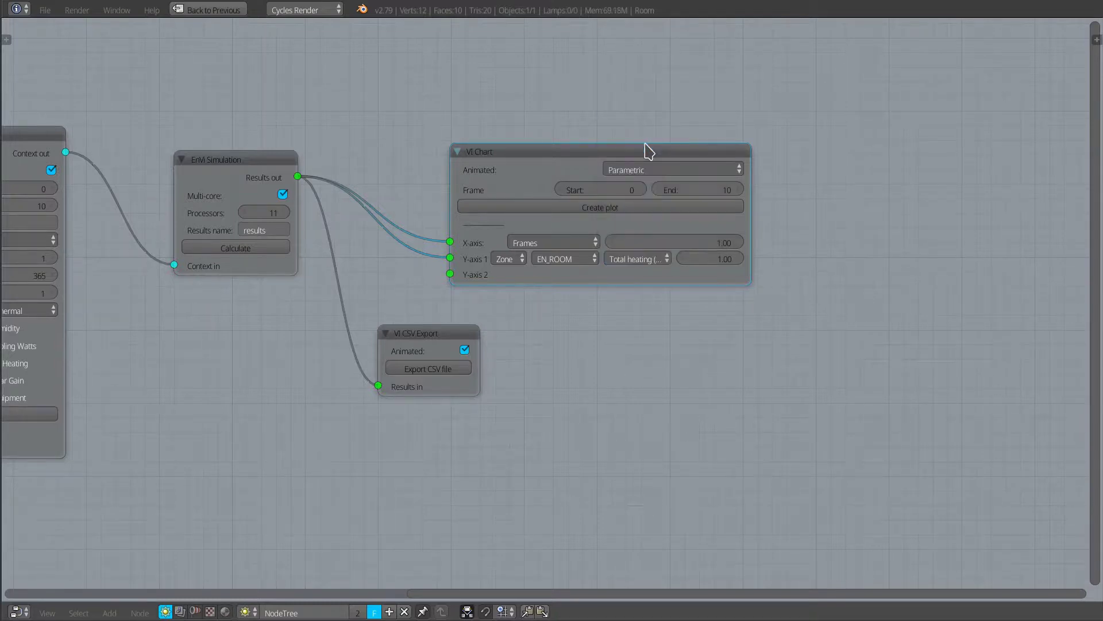
click(634, 209)
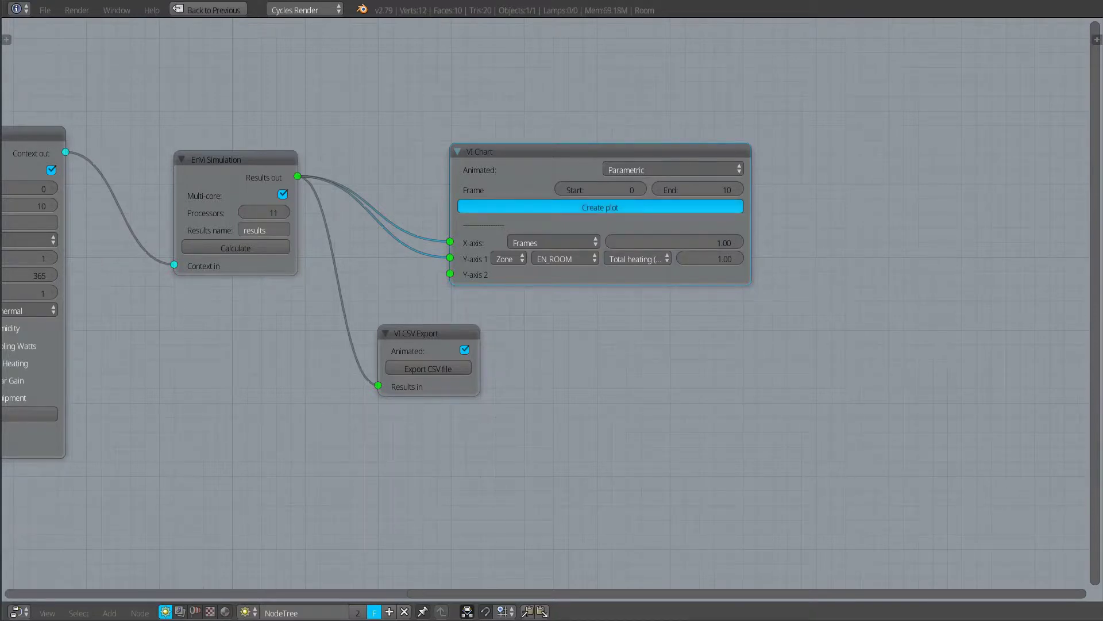
drag(537, 81, 661, 131)
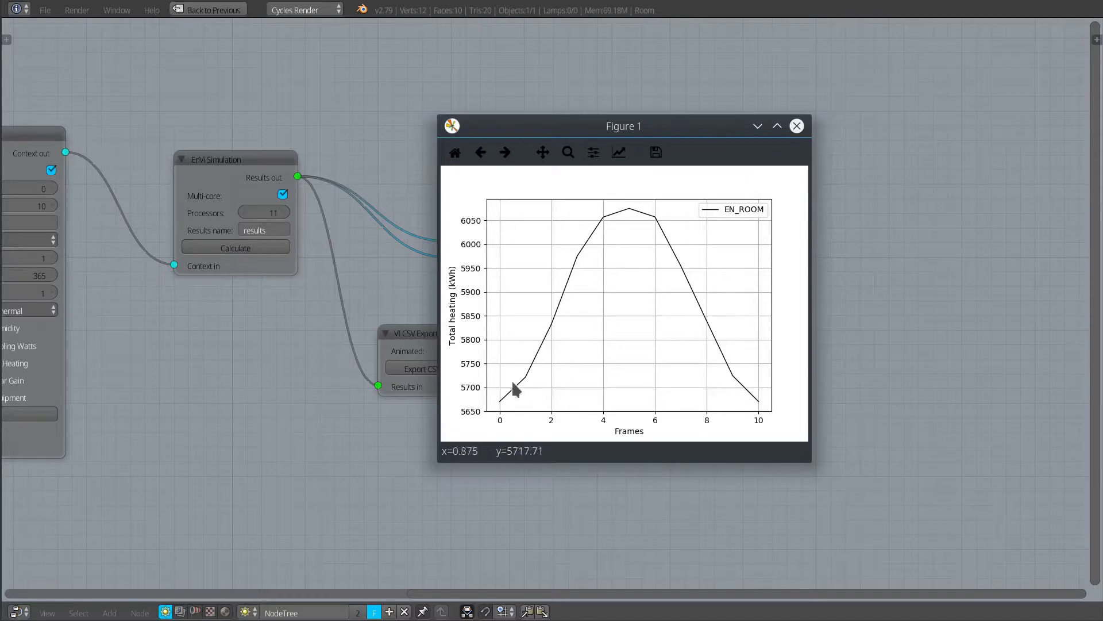
click(796, 126)
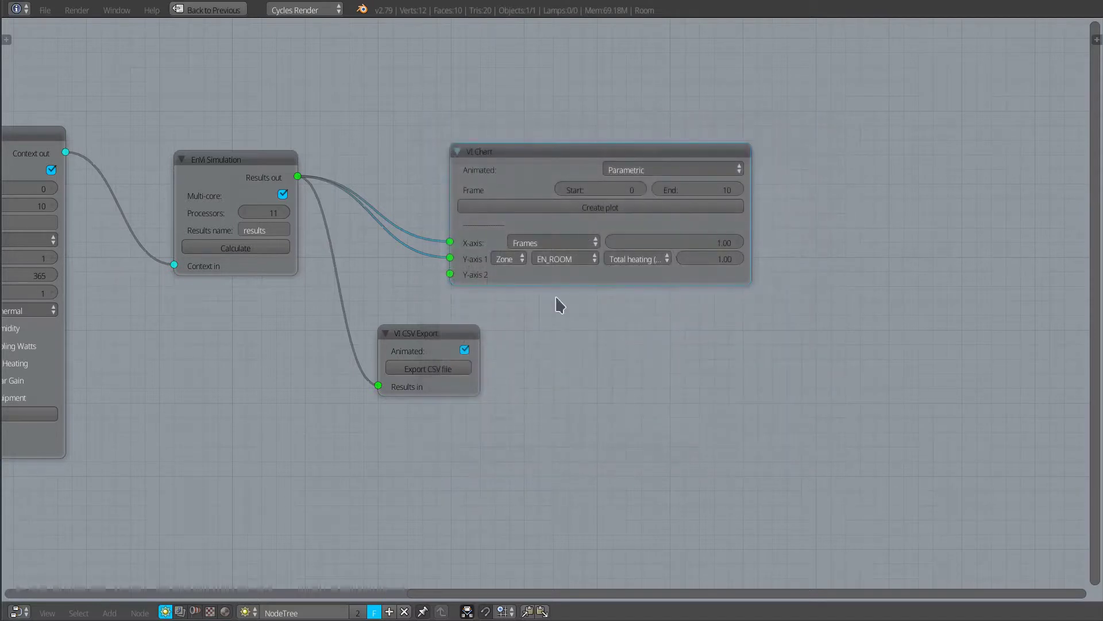
Change the chart's Y-axis metric to Total SHG (kWh), create the plot, and close the figure.
click(627, 259)
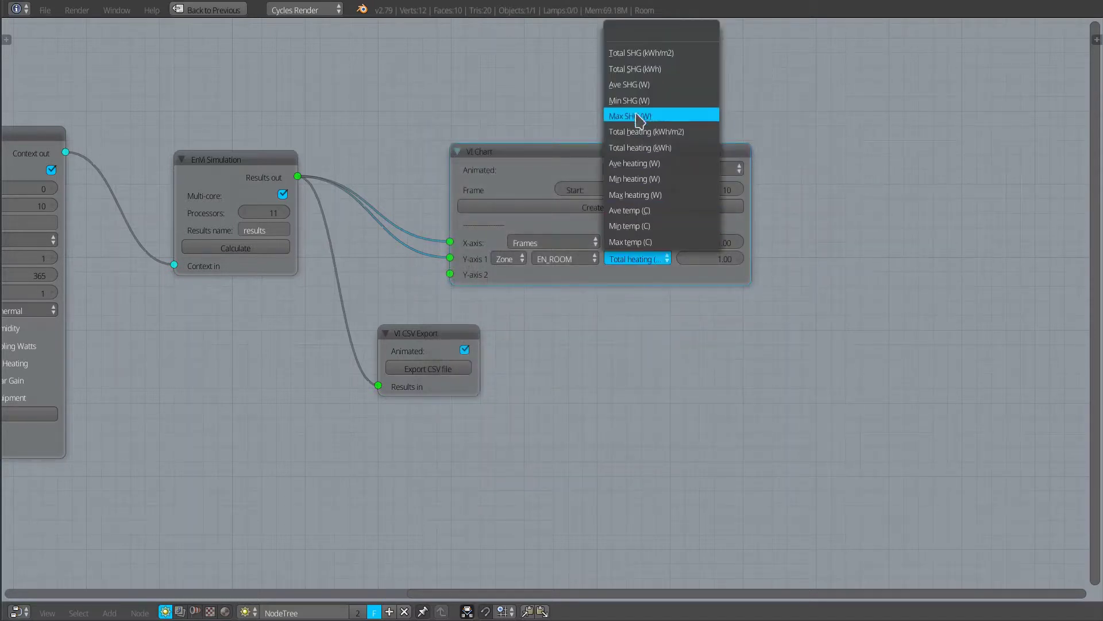
click(637, 69)
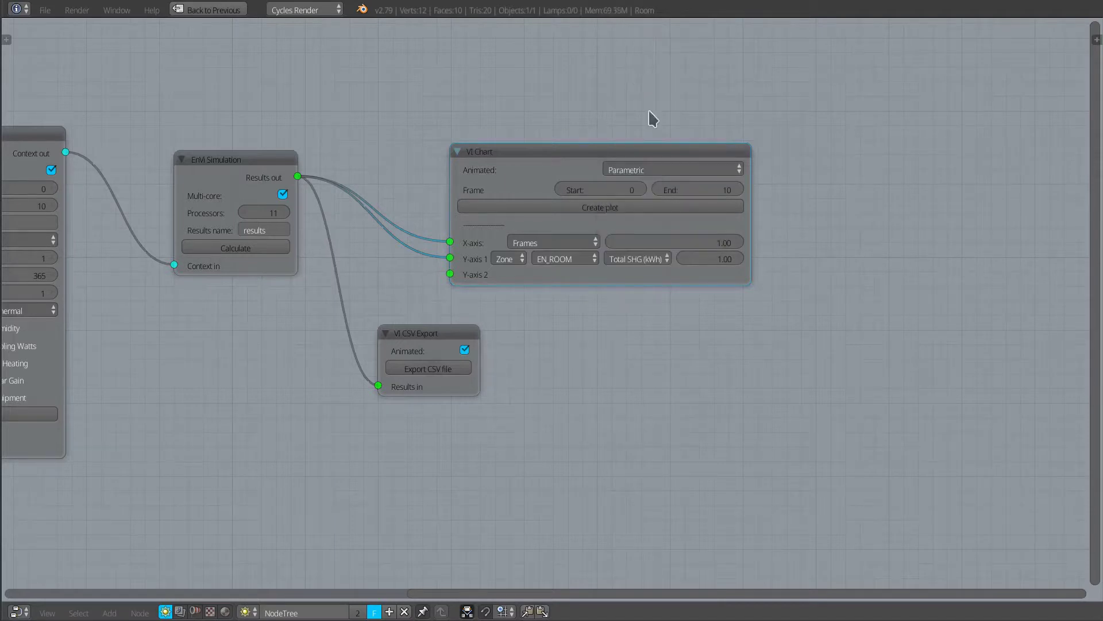
click(626, 207)
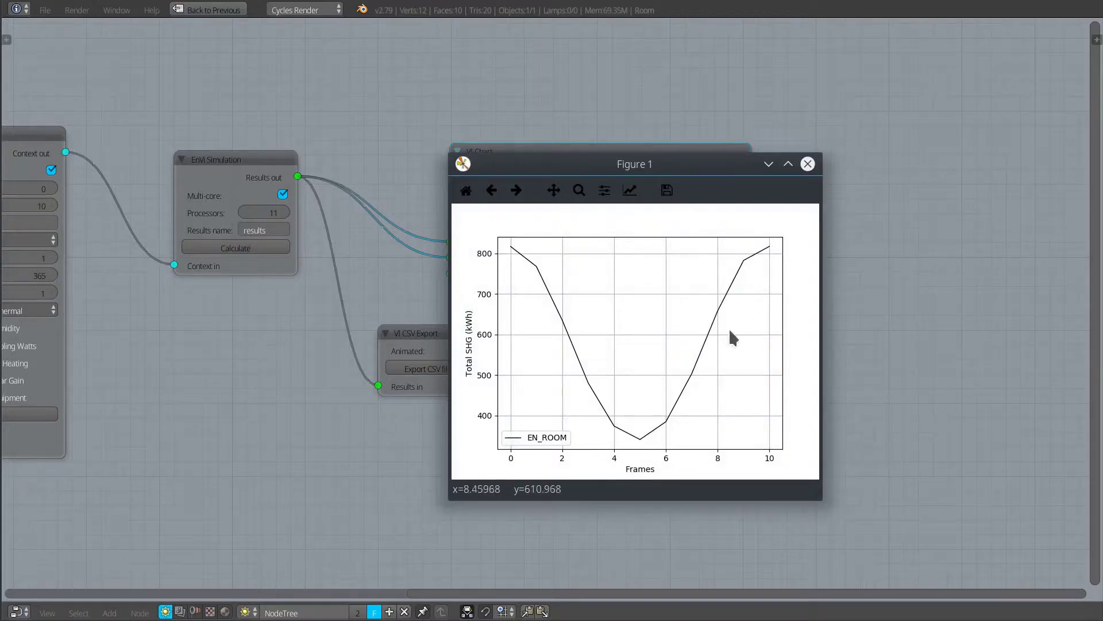
click(808, 164)
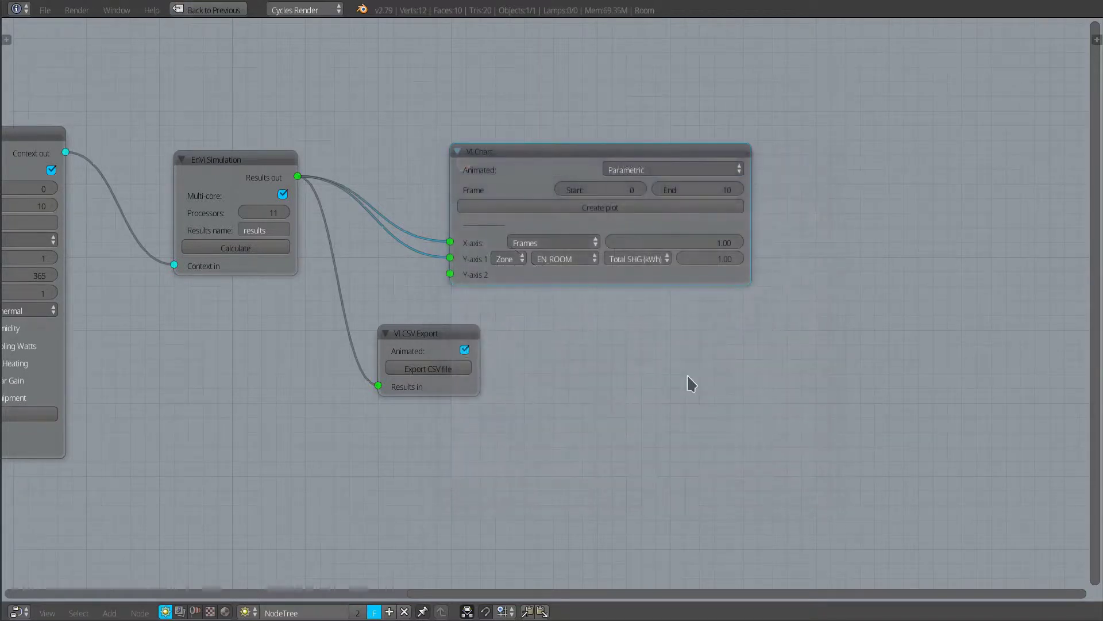
Export the animated simulation results from the VI CSV Export node to para_envi.csv.
click(433, 369)
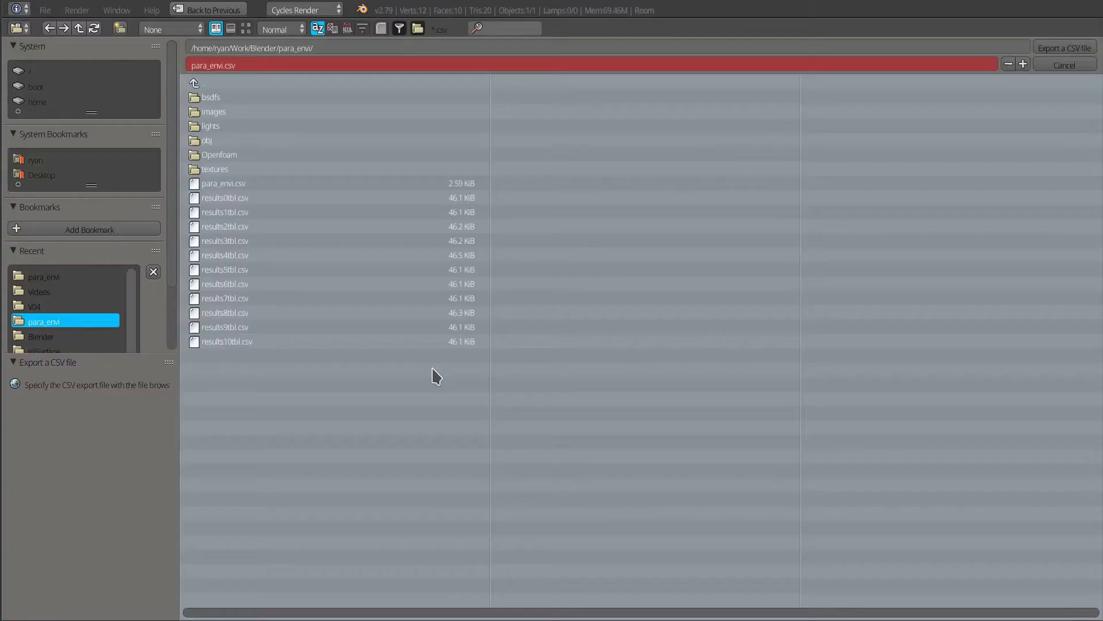
double_click(261, 182)
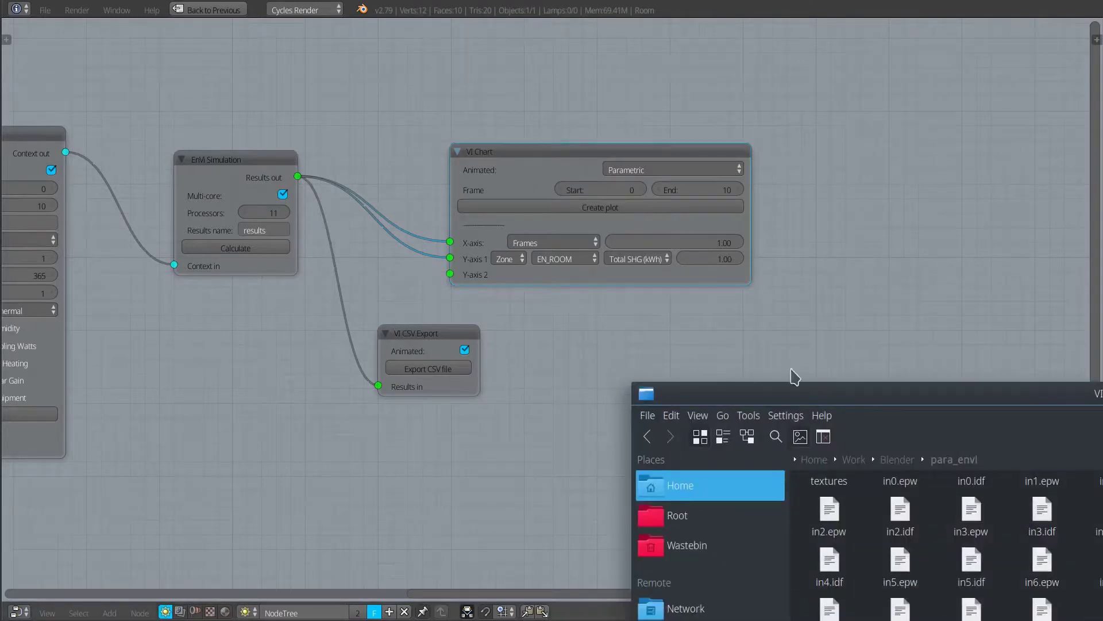
Open para_envi.csv from the file manager, examine its per-frame EN_ROOM results in the import preview, and close it without importing.
drag(917, 388, 585, 44)
double_click(731, 316)
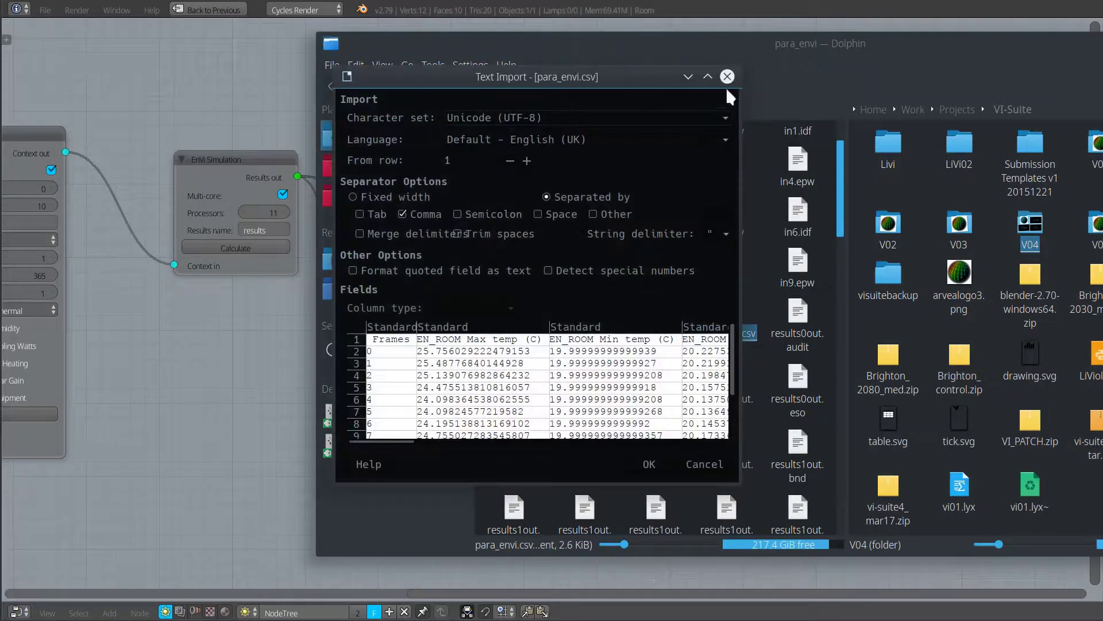
drag(739, 483, 1014, 536)
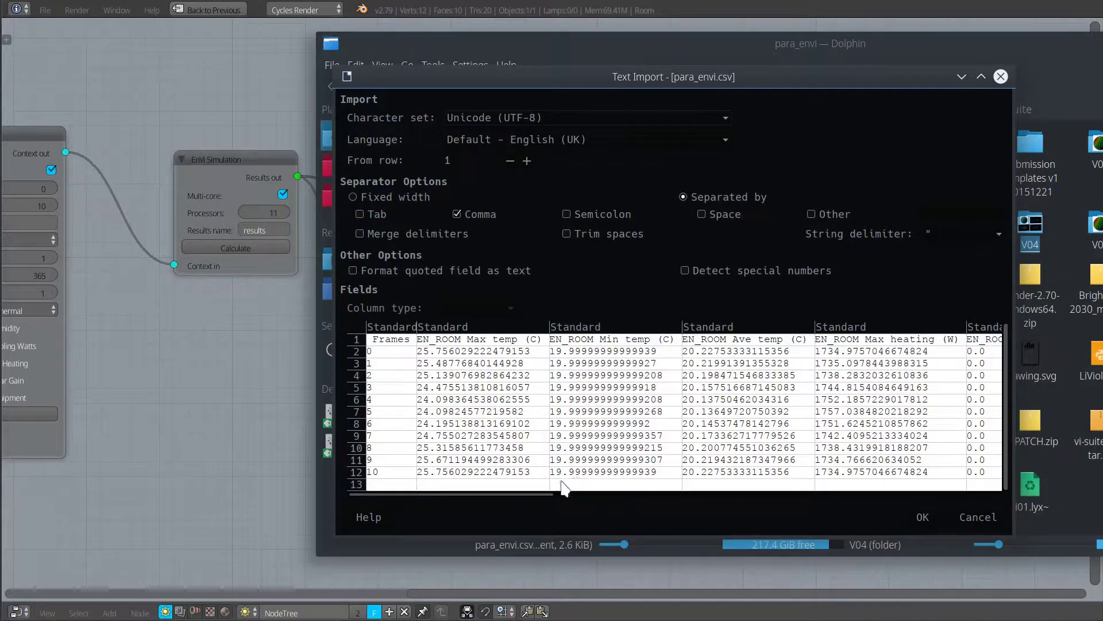
drag(506, 493, 888, 467)
drag(761, 490, 677, 492)
click(1000, 76)
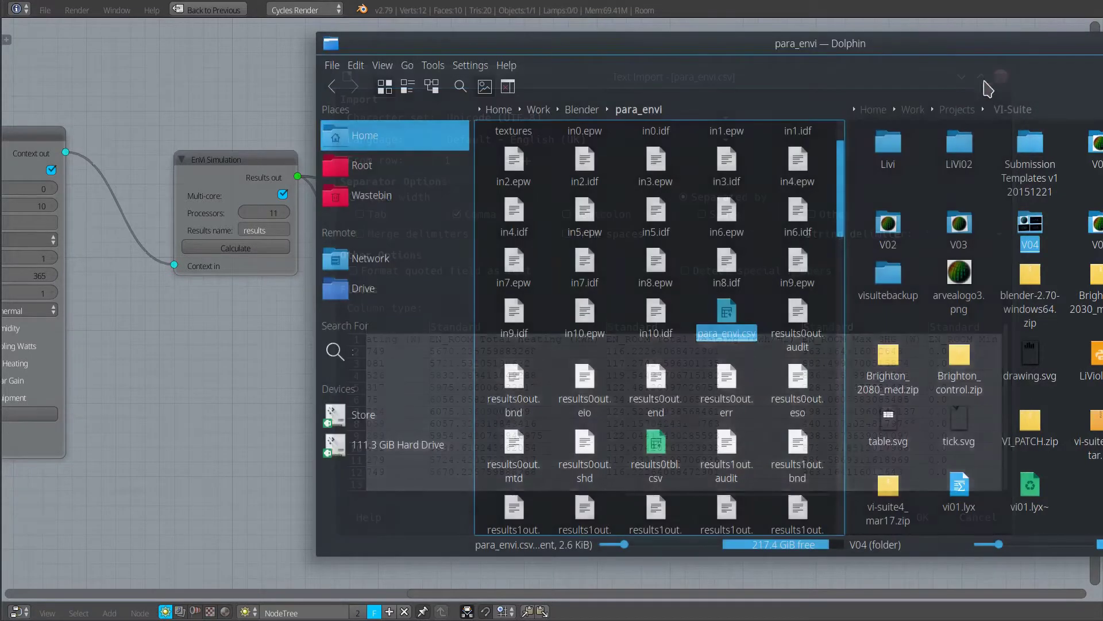
key(ctrl+q)
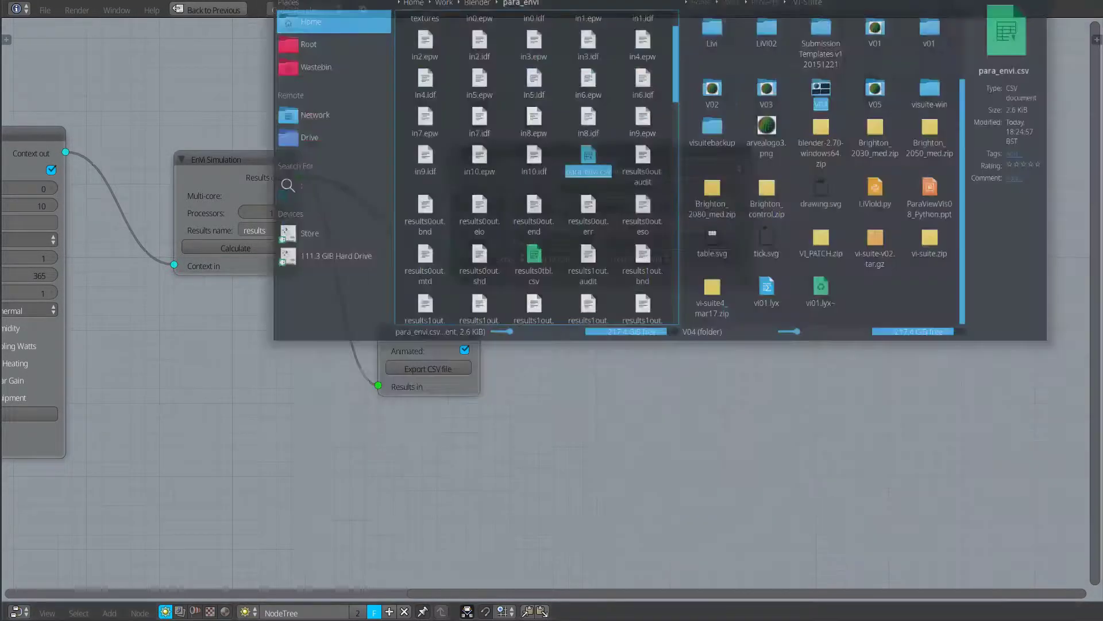
Restore the multi-area layout and bring up the VI-Suite Display settings beside the 3D view of the room.
key(ctrl+Up)
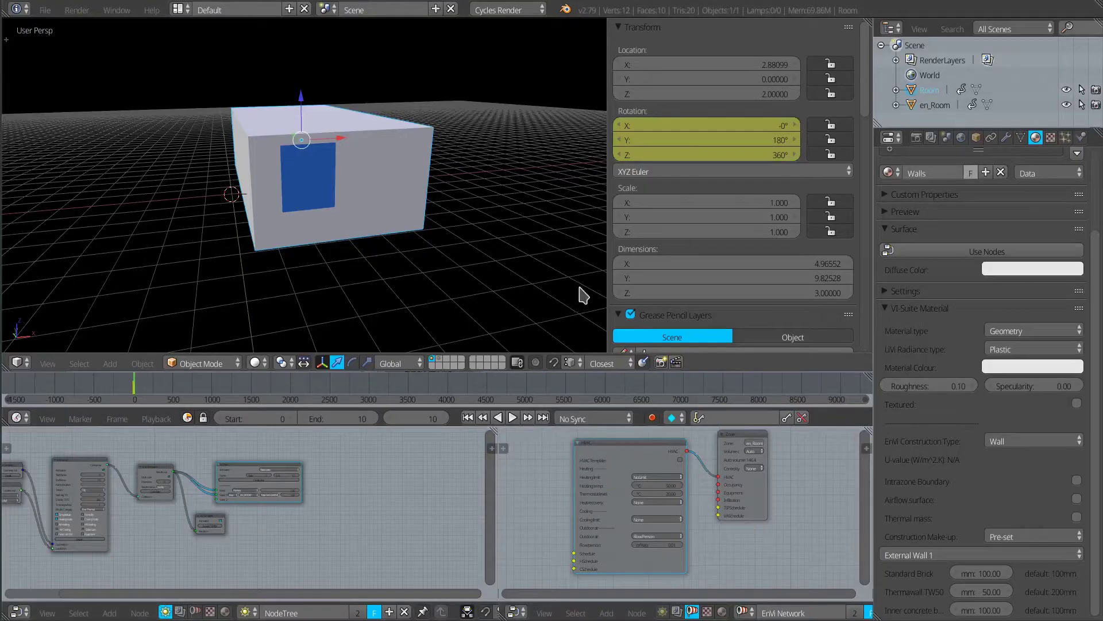
middle_drag(547, 256, 641, 256)
drag(865, 95, 871, 332)
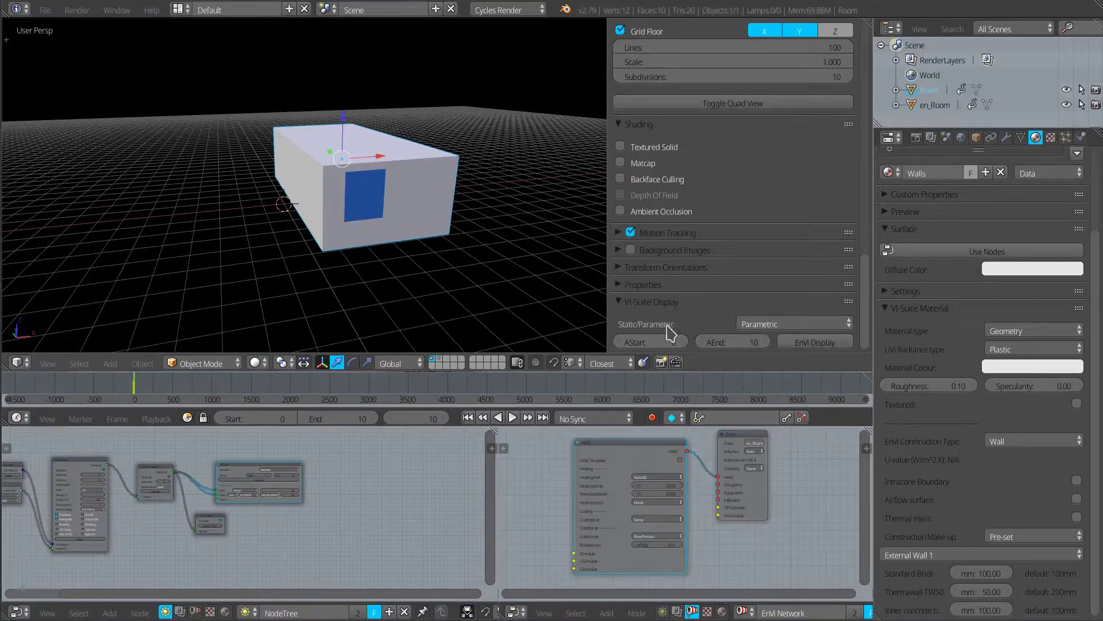
Switch the VI-Suite Display to Static and examine the ambient and zone result options.
click(772, 325)
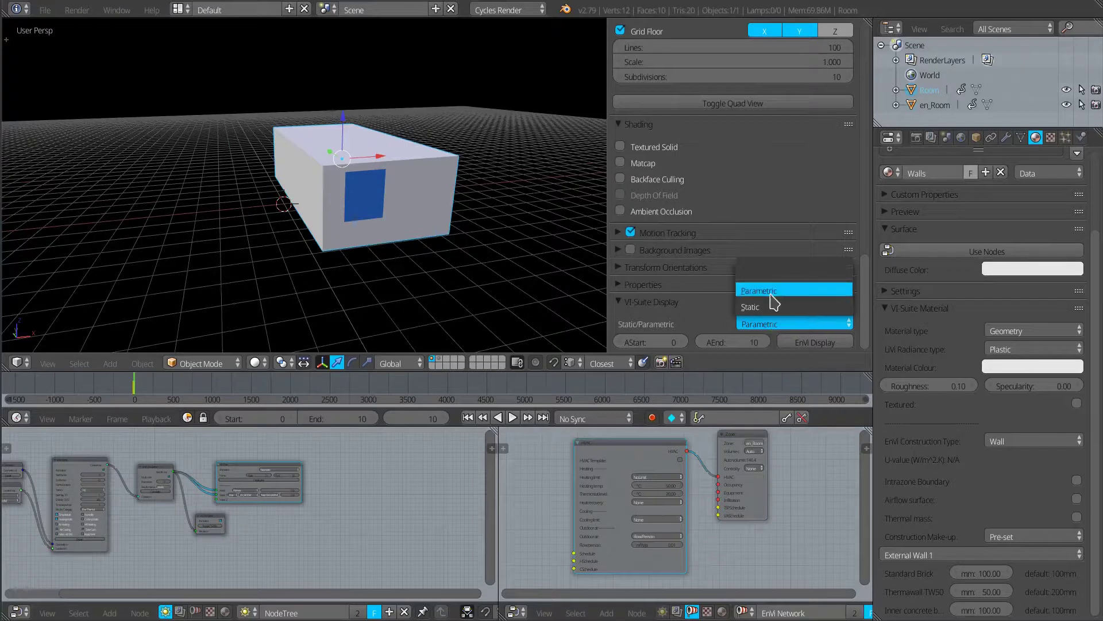
click(777, 309)
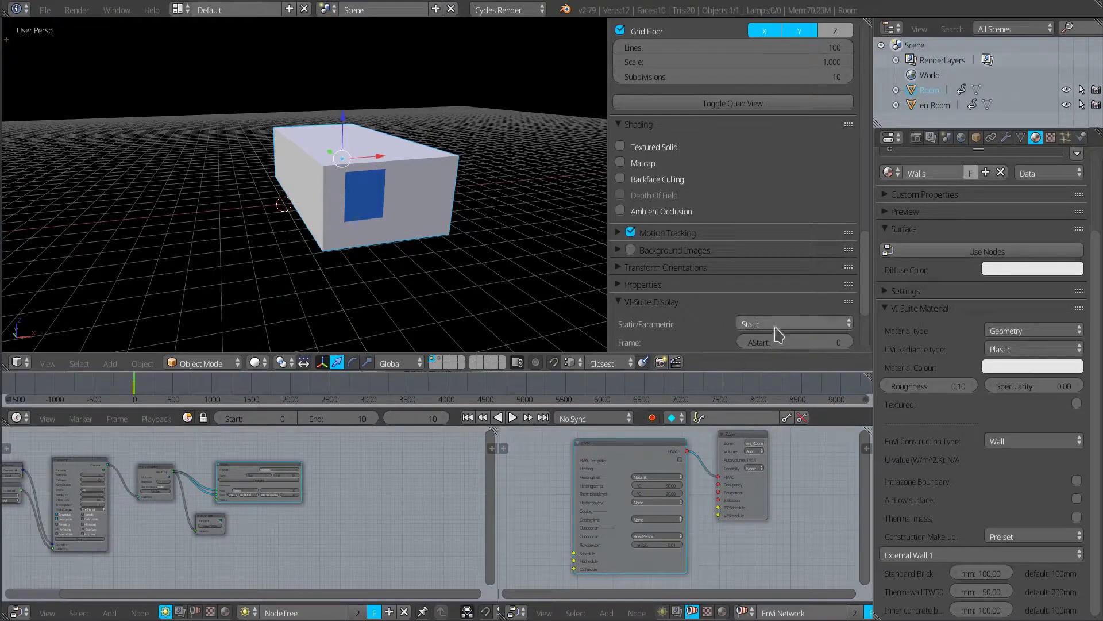
scroll(764, 241, down, 5)
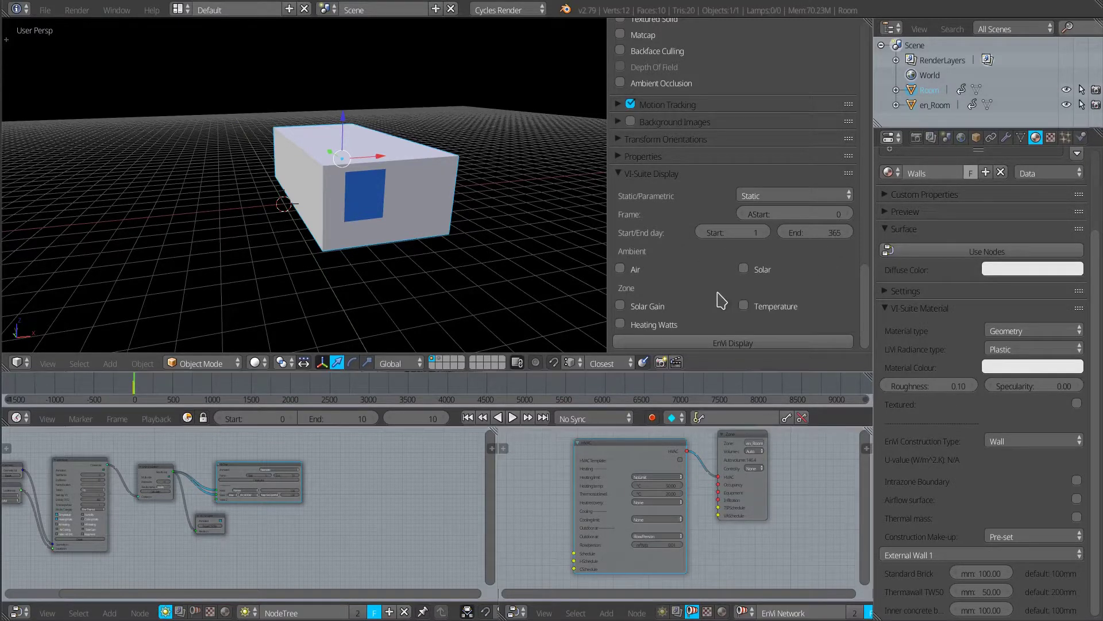
Set the VI-Suite Display to Parametric and start the EnVi display for frames 0 to 10.
click(774, 196)
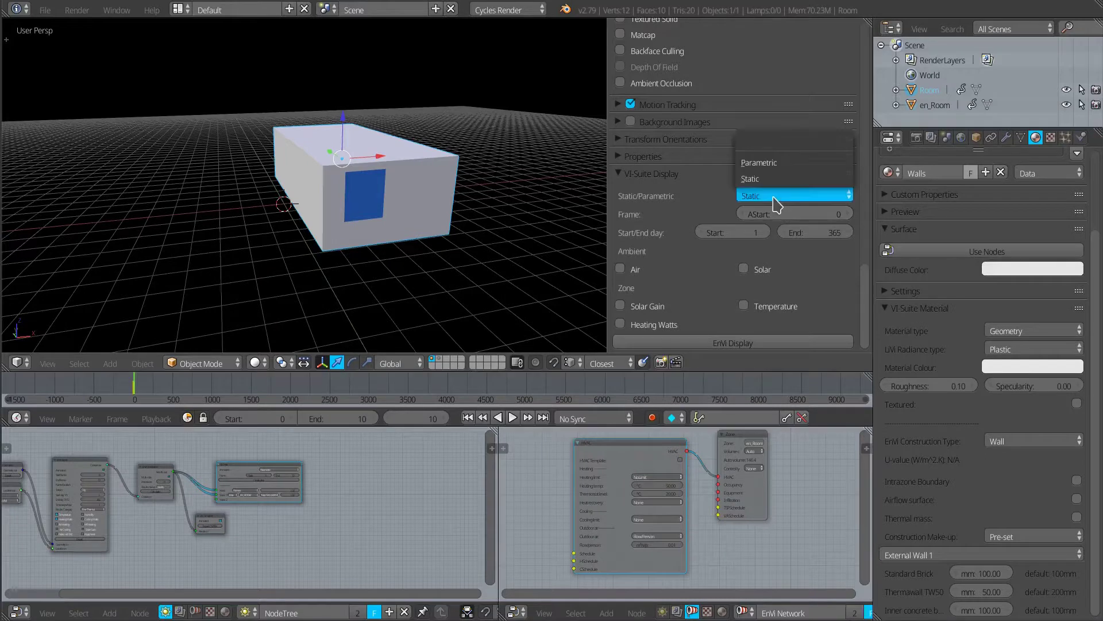
click(776, 163)
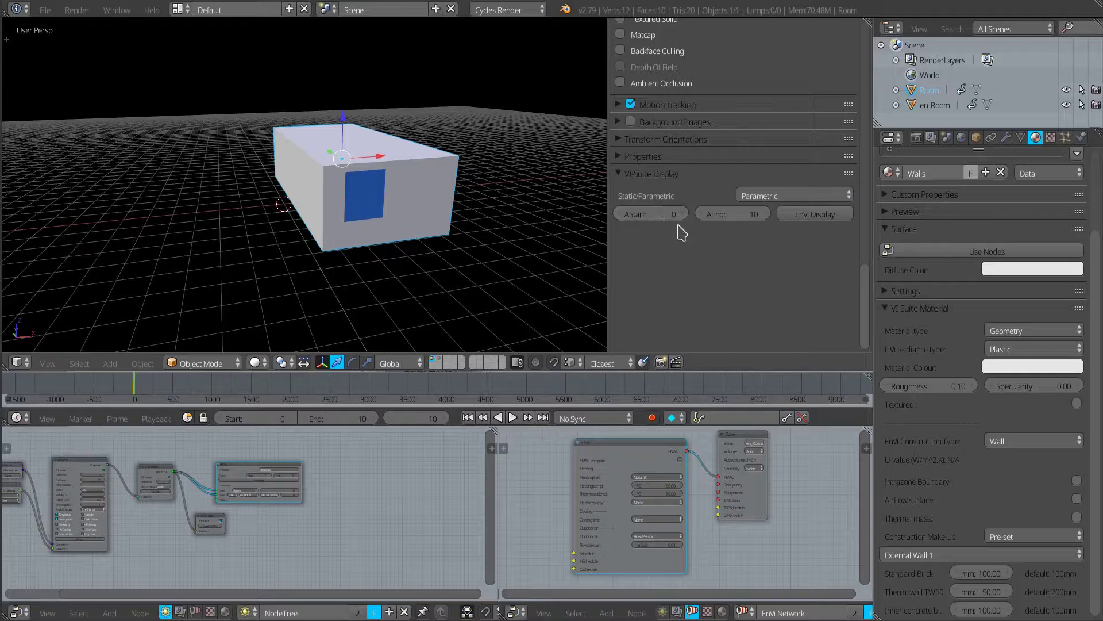
click(816, 215)
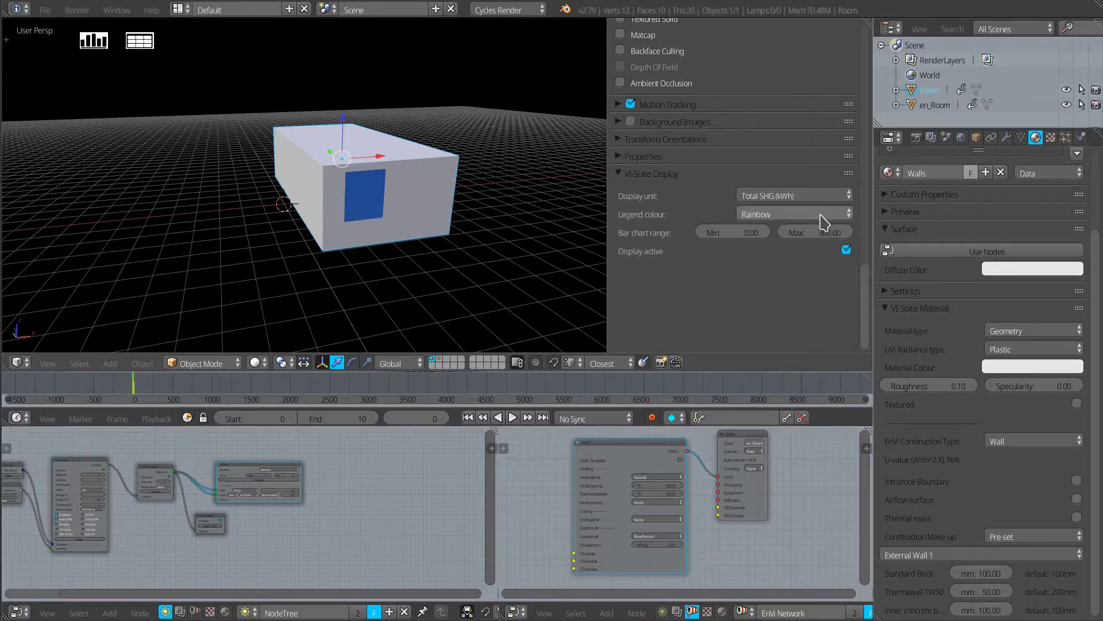
Maximize the 3D view, reposition the bar chart and table displays, and expand the room's Total SHG bar chart.
key(ctrl+Up)
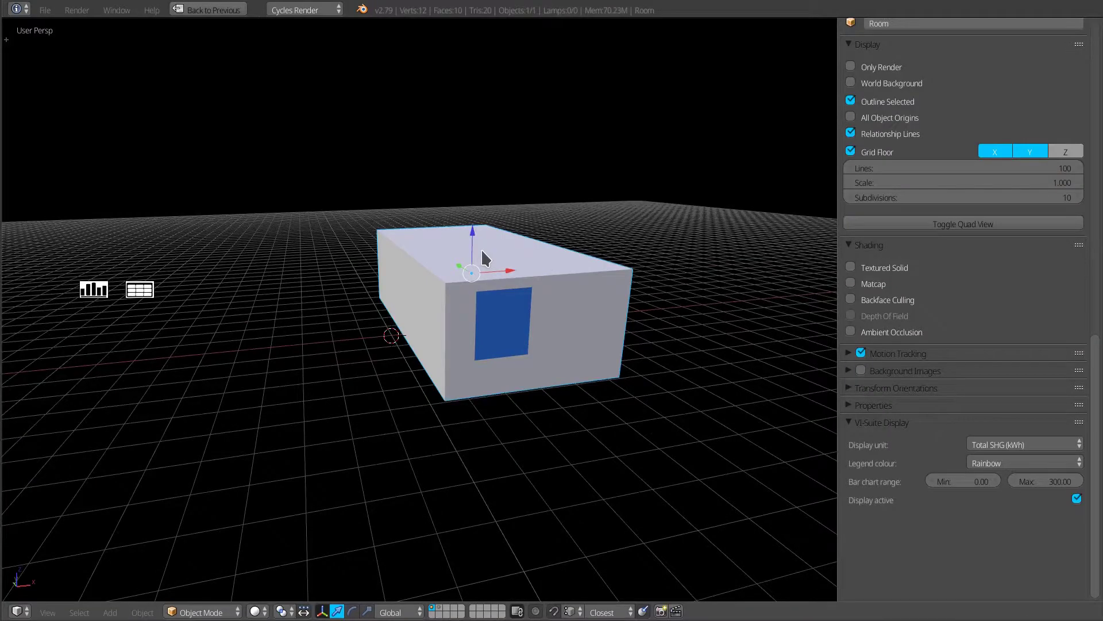
drag(95, 290, 49, 50)
drag(138, 288, 50, 82)
click(49, 80)
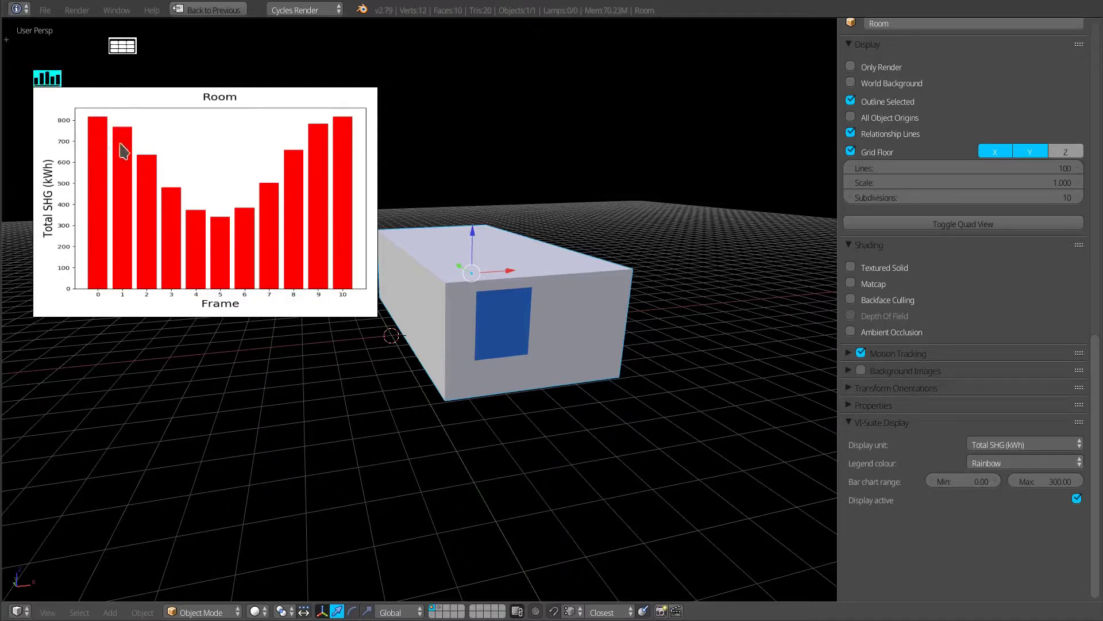
Set the bar chart range to a minimum of 300 and a maximum of 900.
click(968, 483)
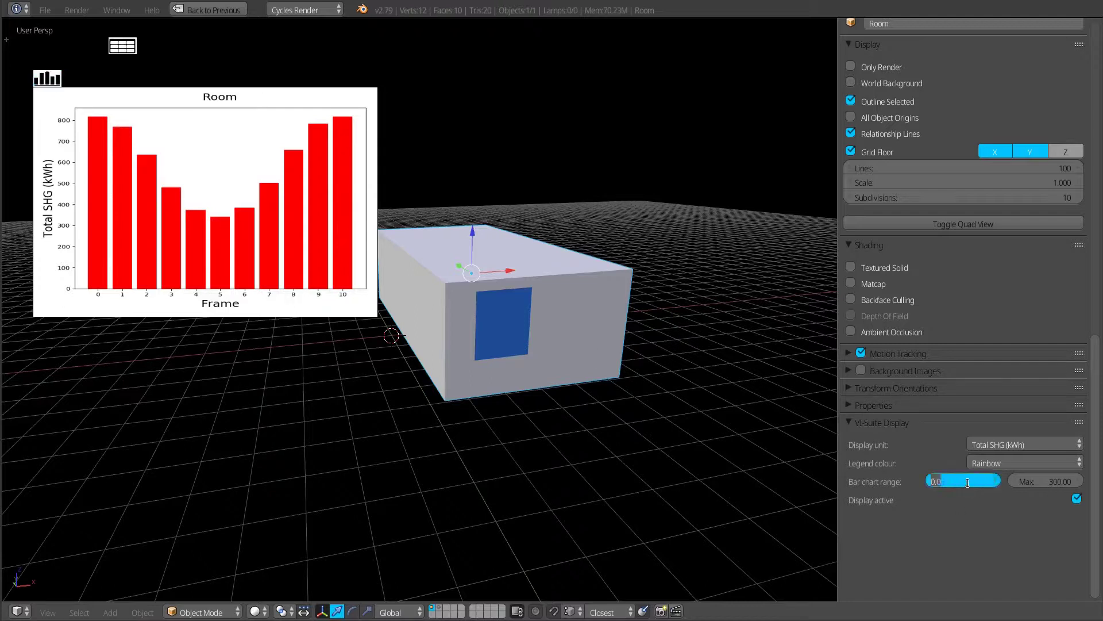
key(Return)
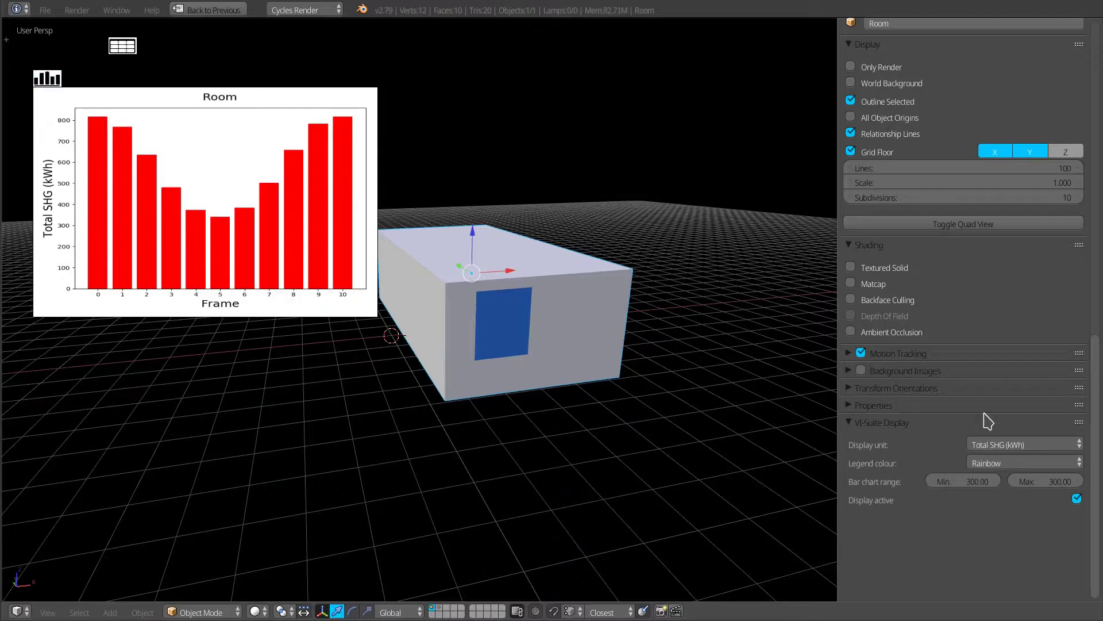
click(1040, 479)
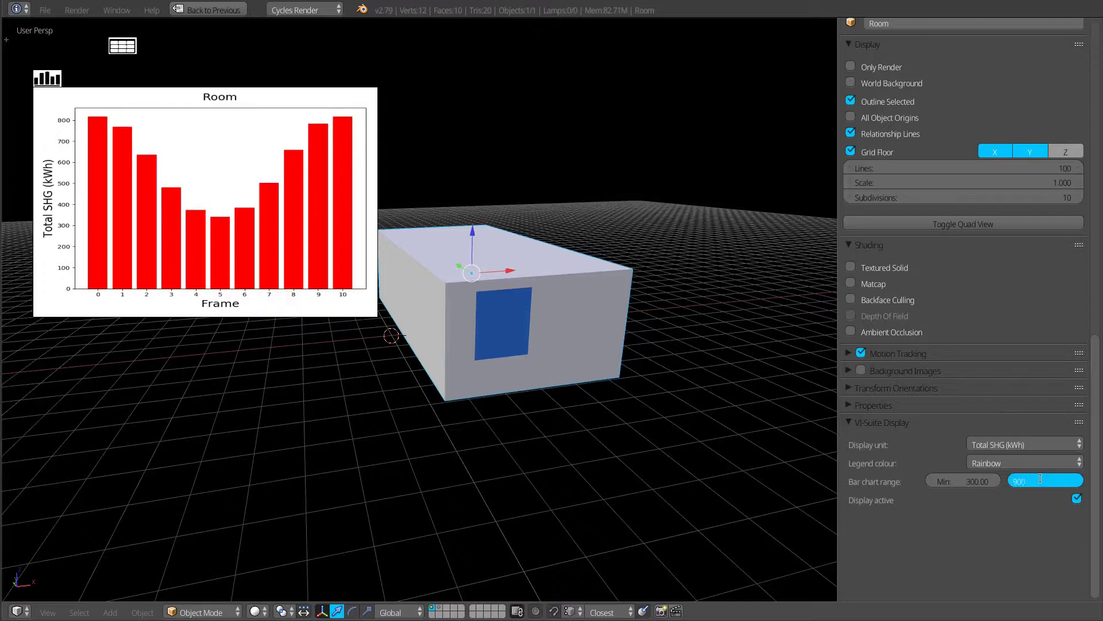
key(Return)
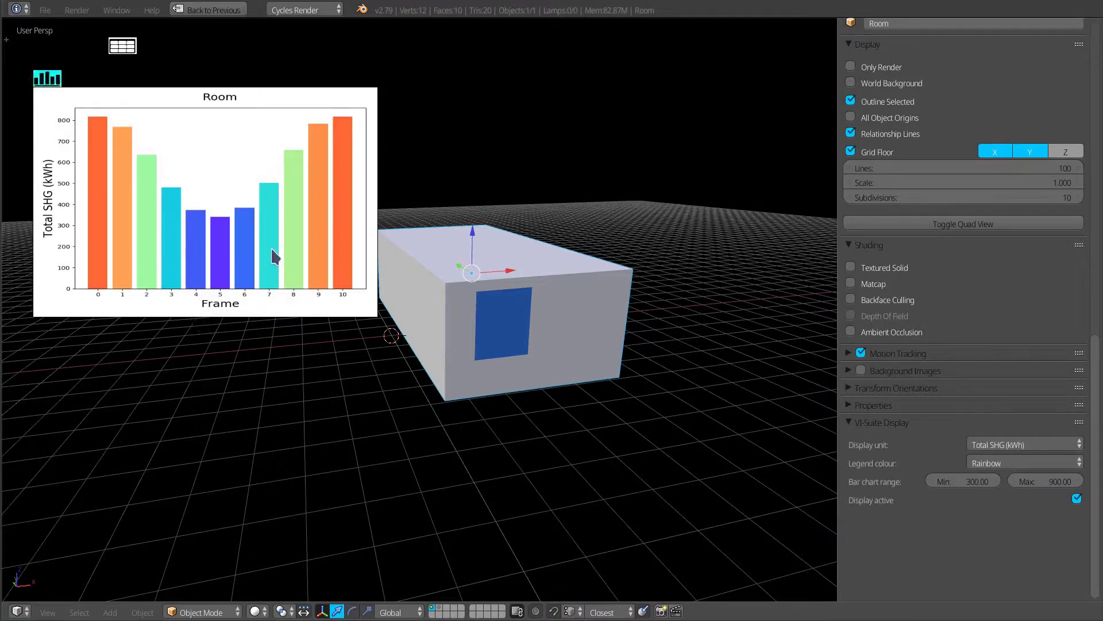
Try the Jet and Hot legend colours on the bar chart, finishing with Plasma.
click(1012, 461)
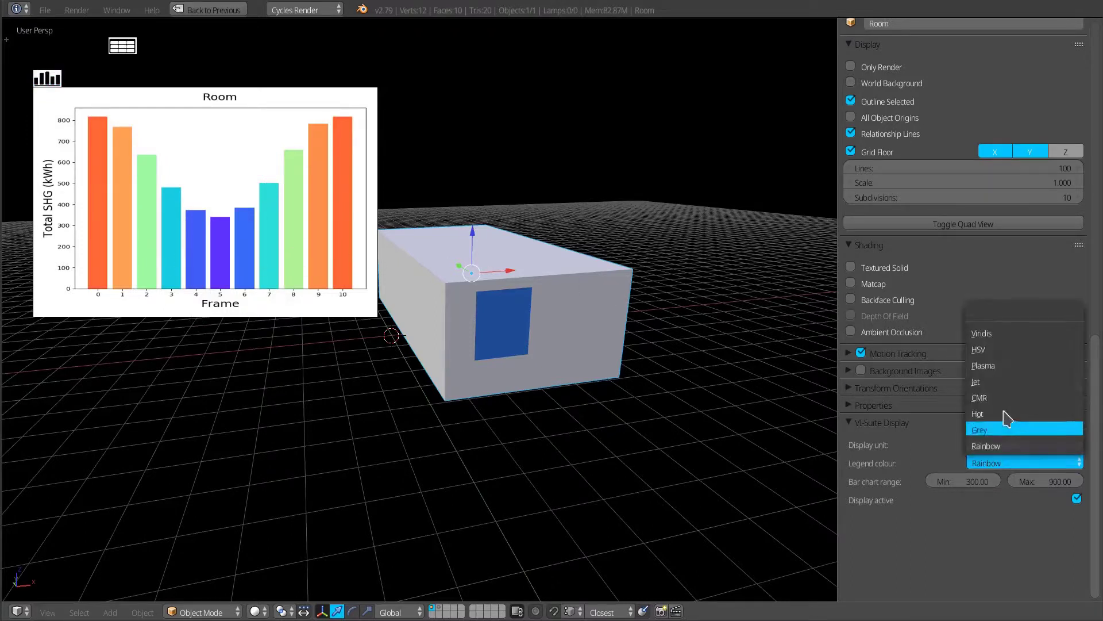
click(1005, 382)
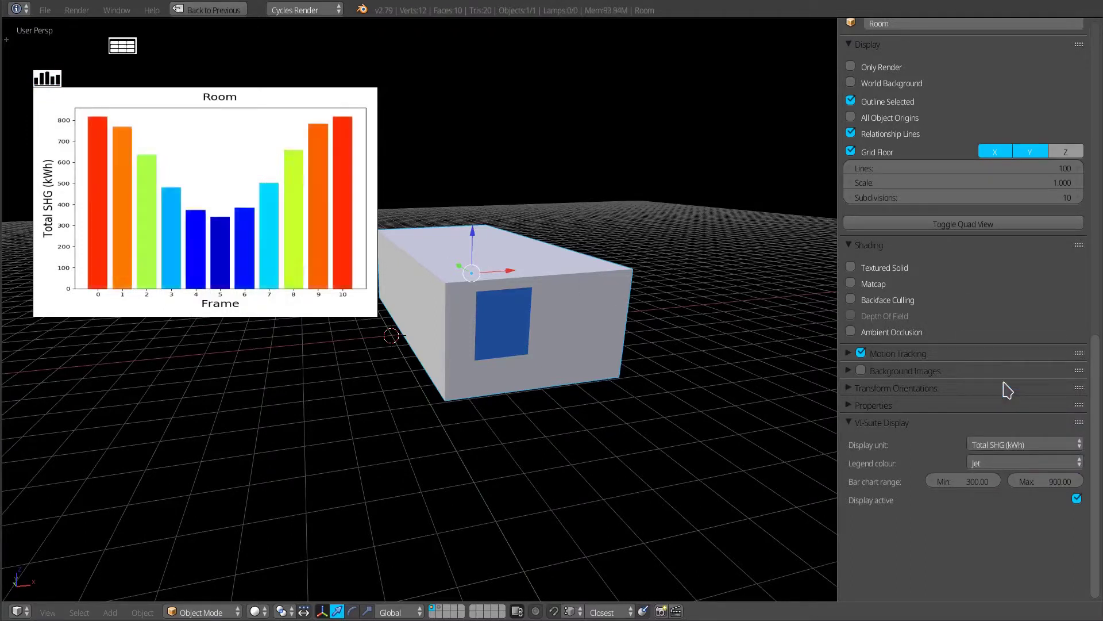
click(1015, 465)
click(1003, 425)
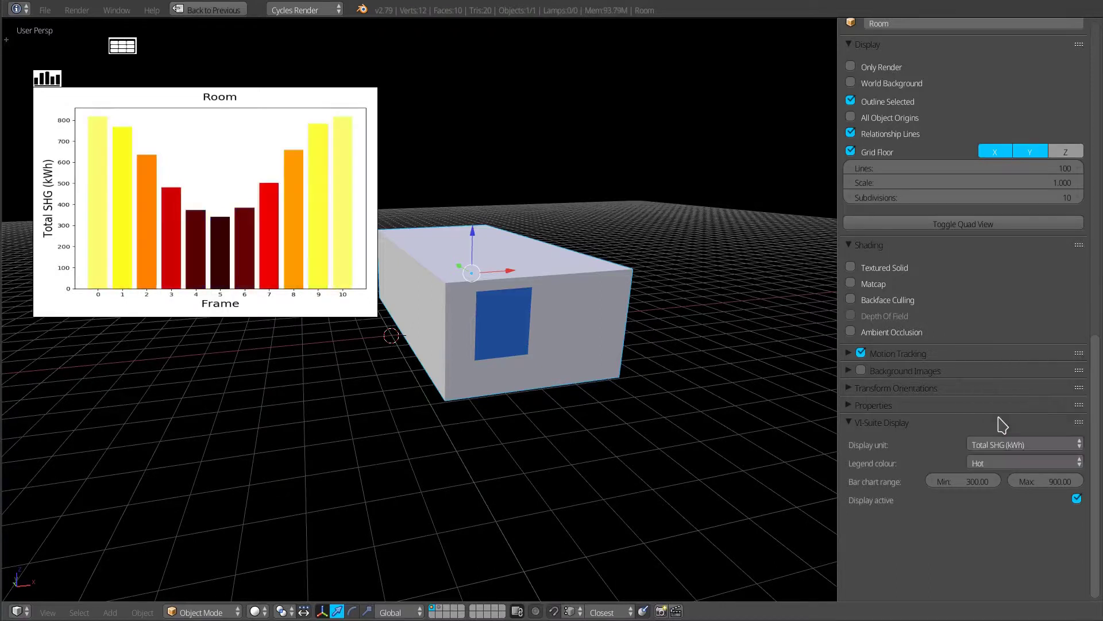
click(1000, 462)
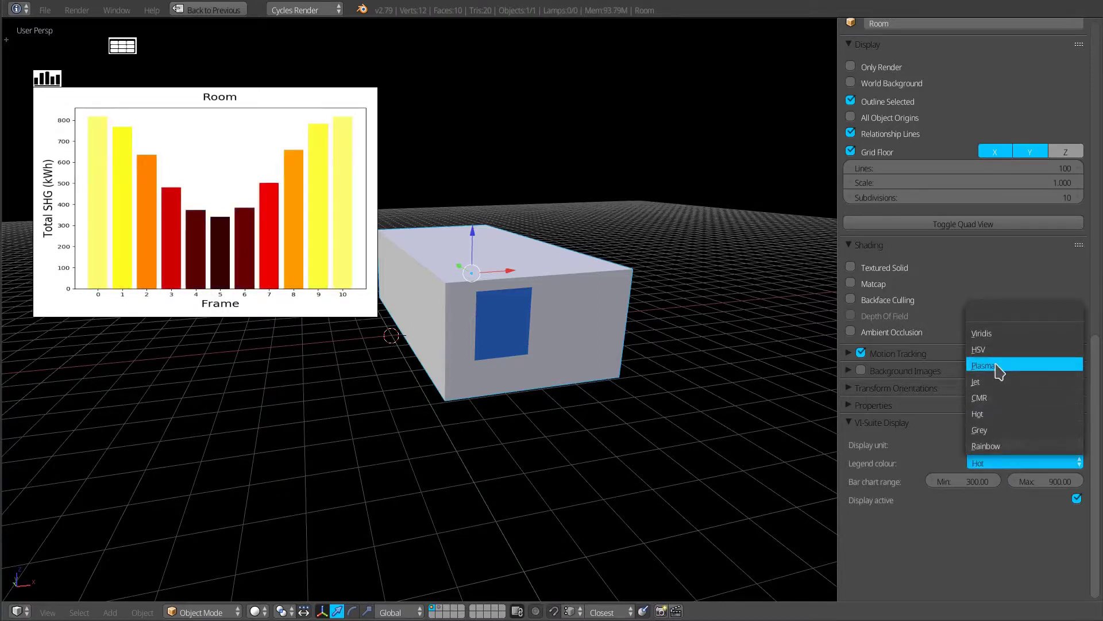
click(1000, 372)
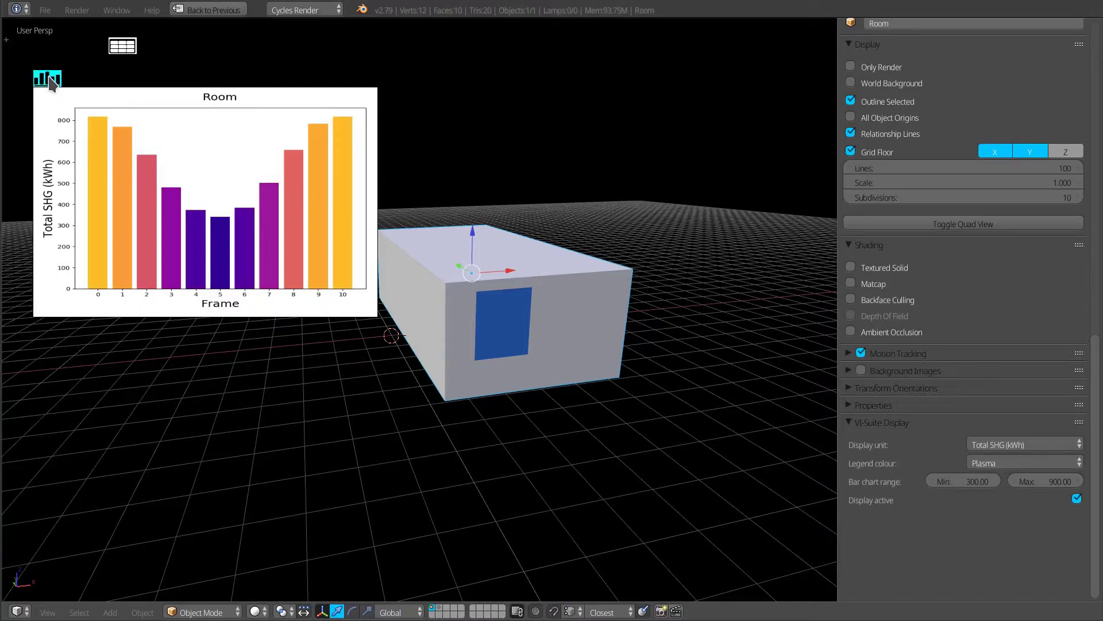
Expand and enlarge the results table to examine its minimum, average and maximum values, collapse it, and place the bar chart icon beside it.
click(123, 46)
drag(447, 137, 813, 323)
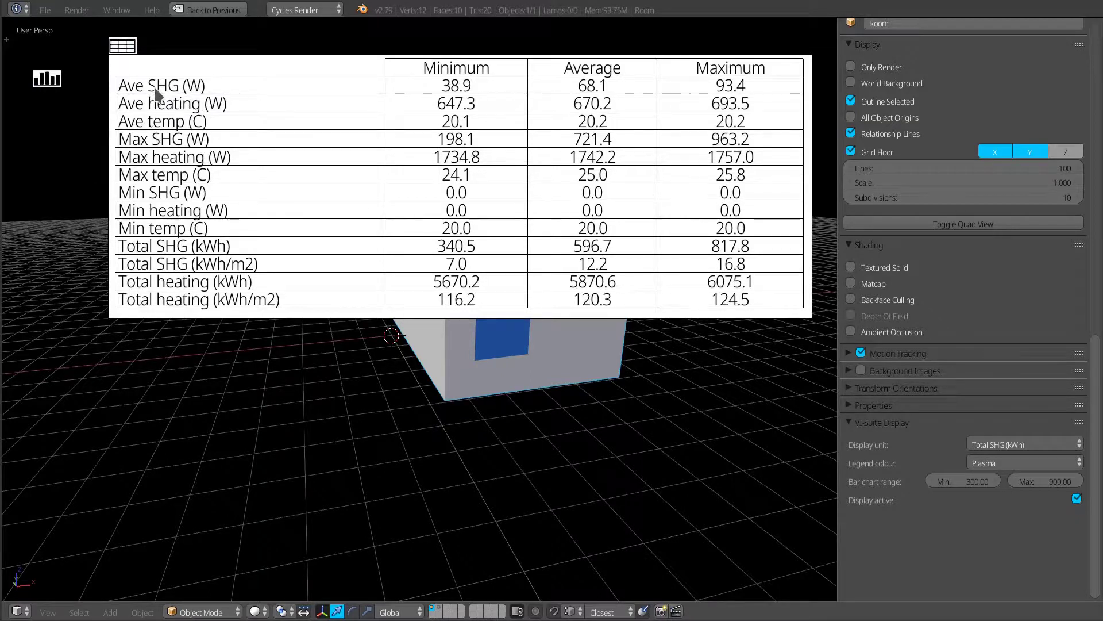
click(123, 46)
drag(50, 81, 88, 47)
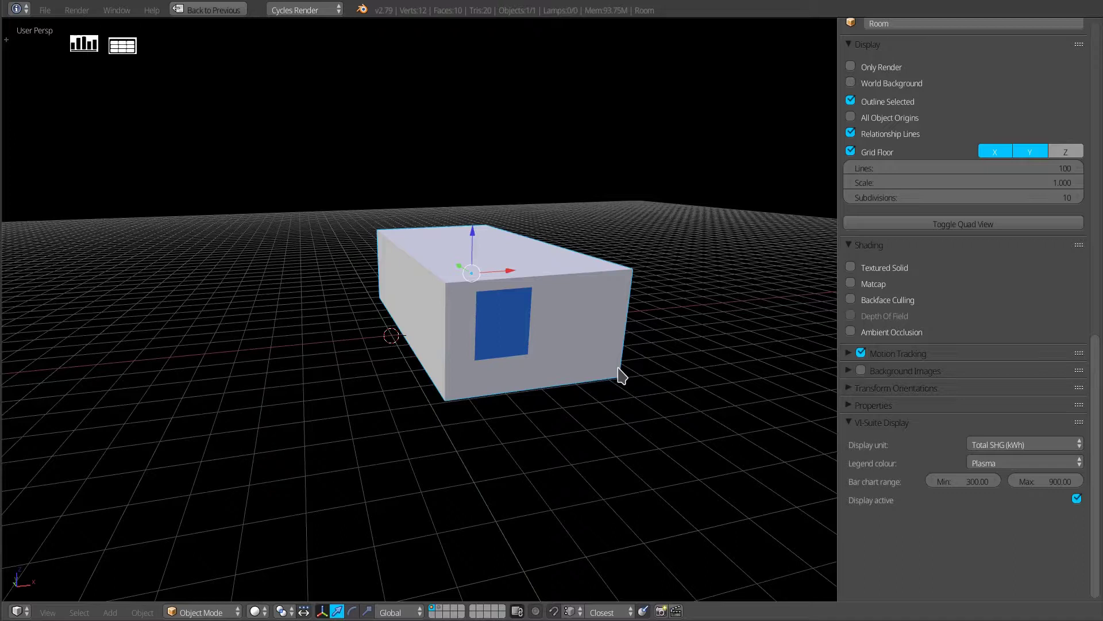
Restore the multi-area layout and deactivate the VI-Suite parametric display.
middle_drag(577, 340, 537, 326)
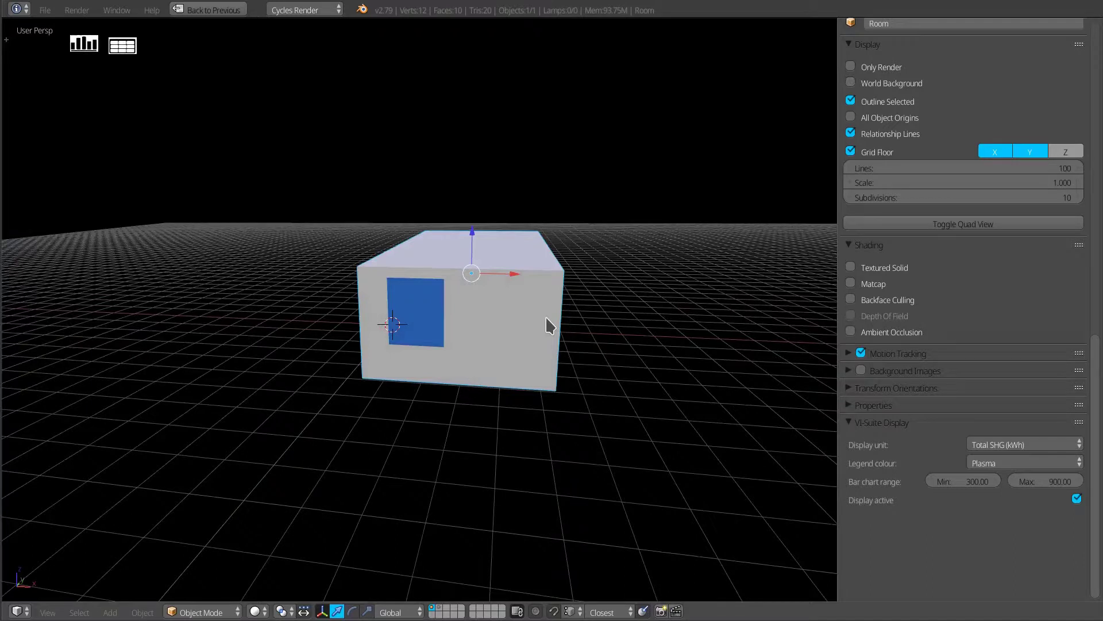
mouse_move(546, 318)
middle_down()
mouse_move(519, 325)
mouse_move(525, 339)
mouse_move(555, 297)
middle_up()
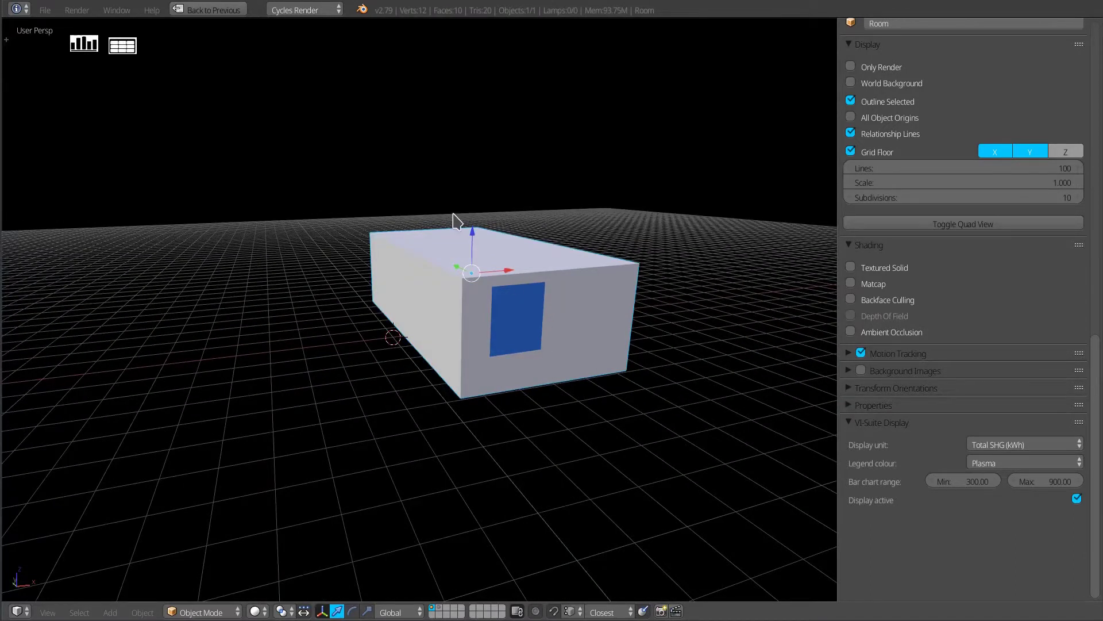
key(ctrl+Up)
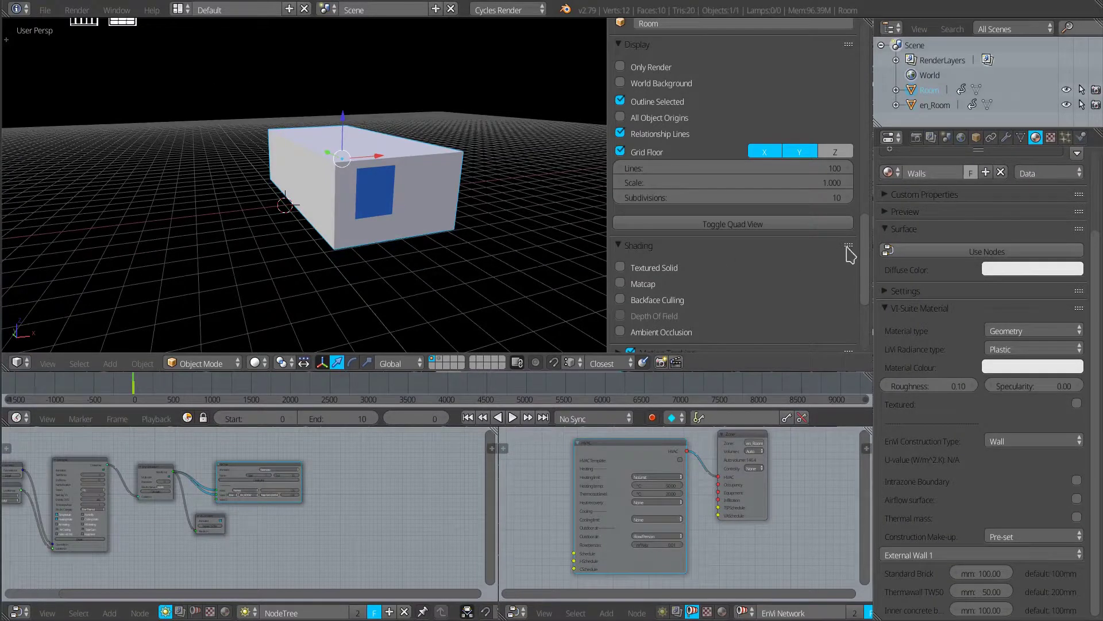
drag(868, 247, 871, 305)
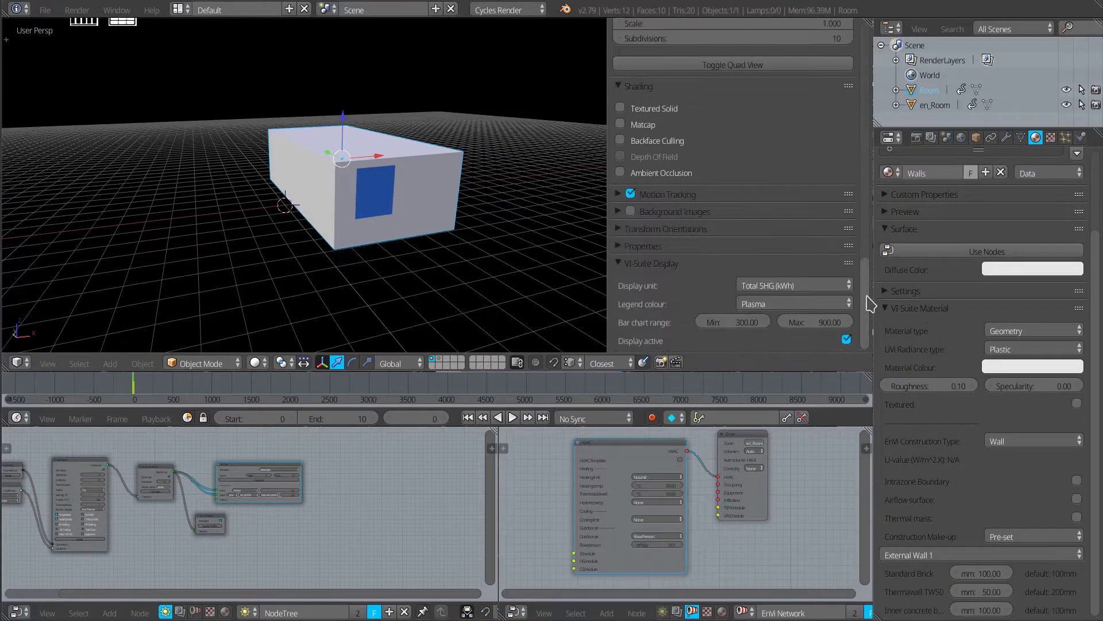
click(847, 340)
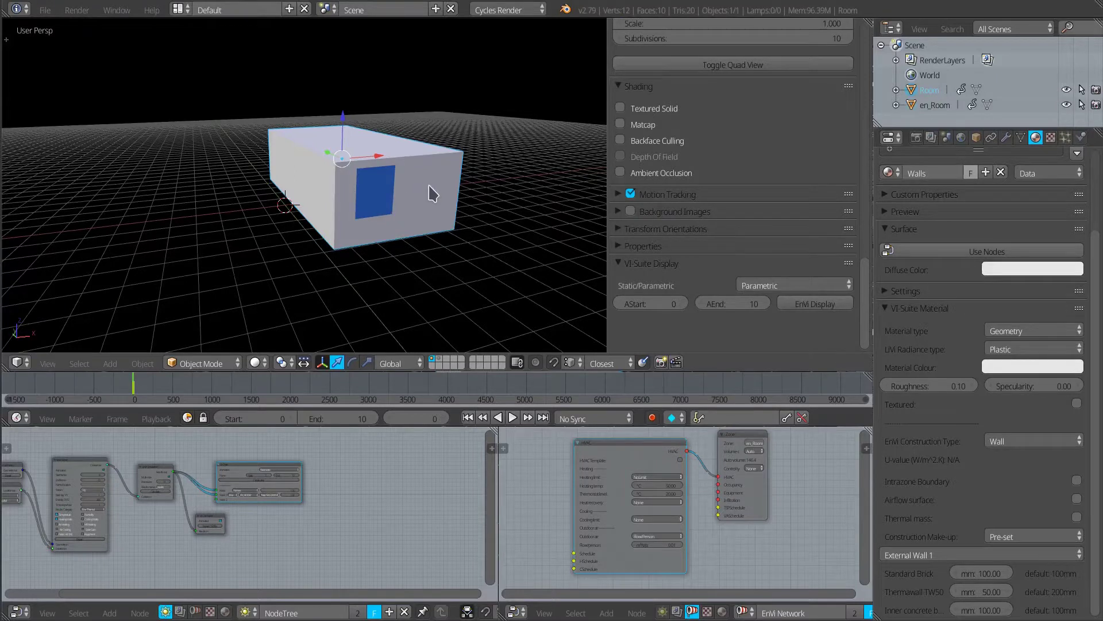
Clear the rotation keyframes from the Room object and step through frames to check that it stays still.
middle_drag(432, 193, 431, 201)
scroll(416, 199, up, 2)
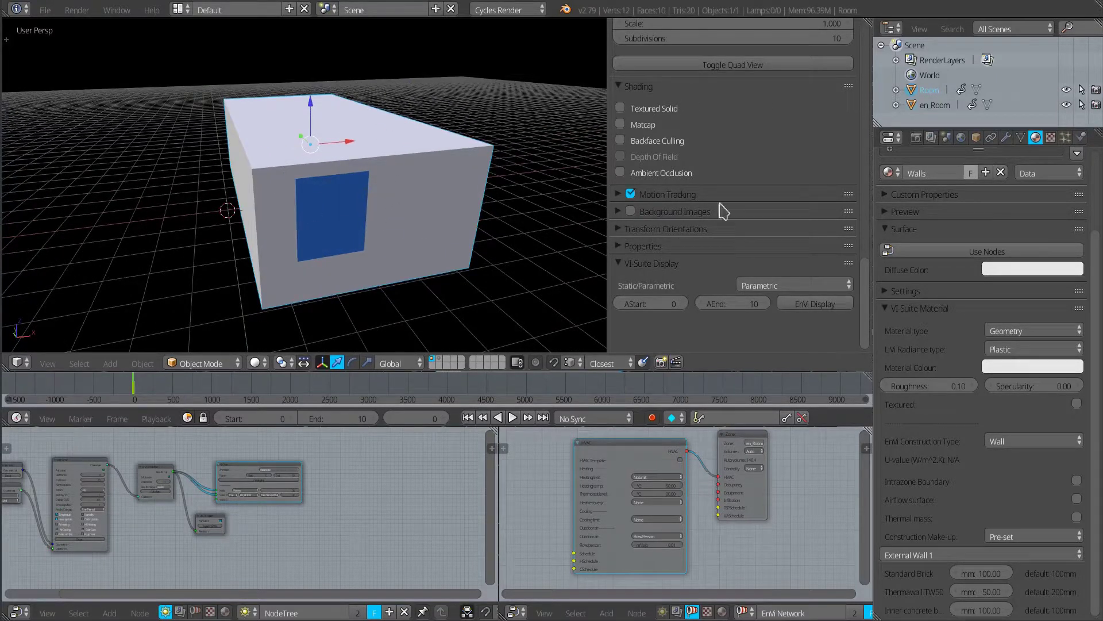
scroll(871, 192, up, 15)
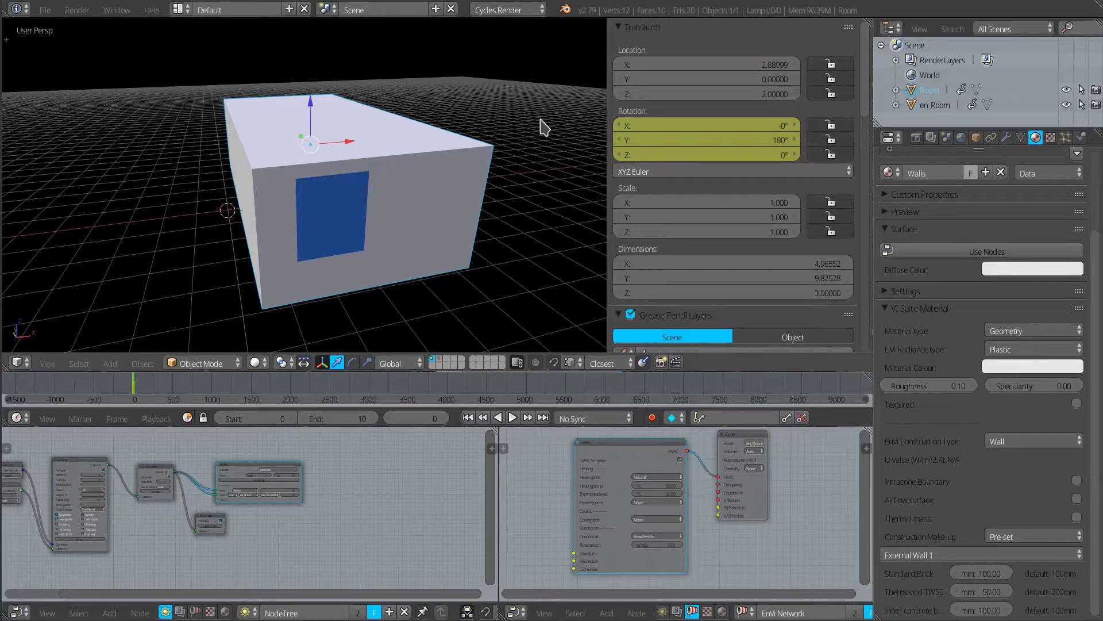
right_click(697, 127)
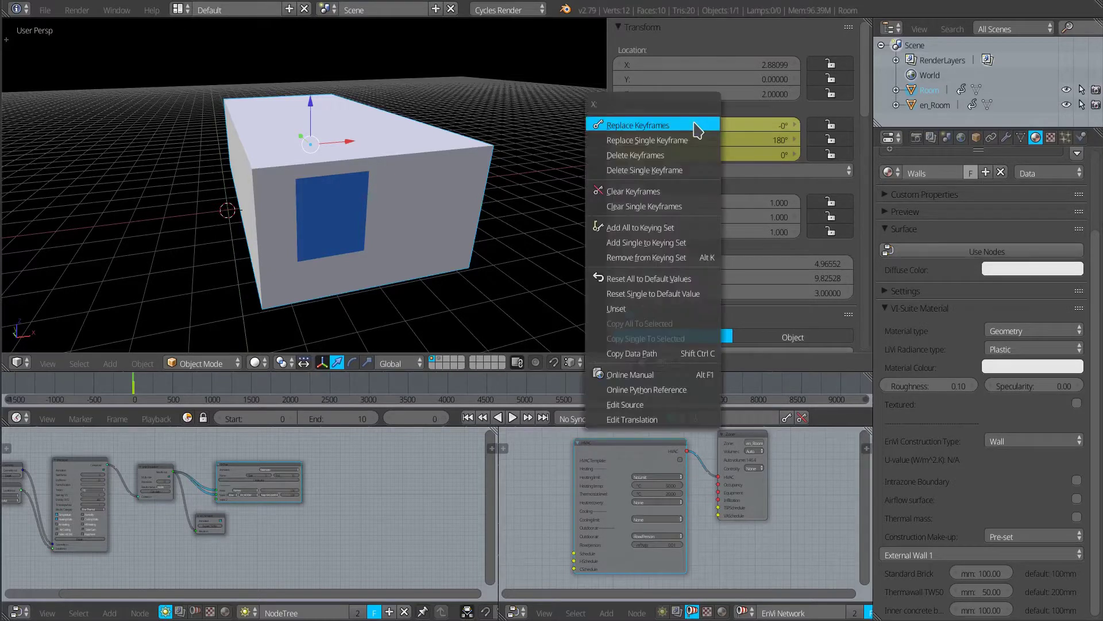
click(647, 197)
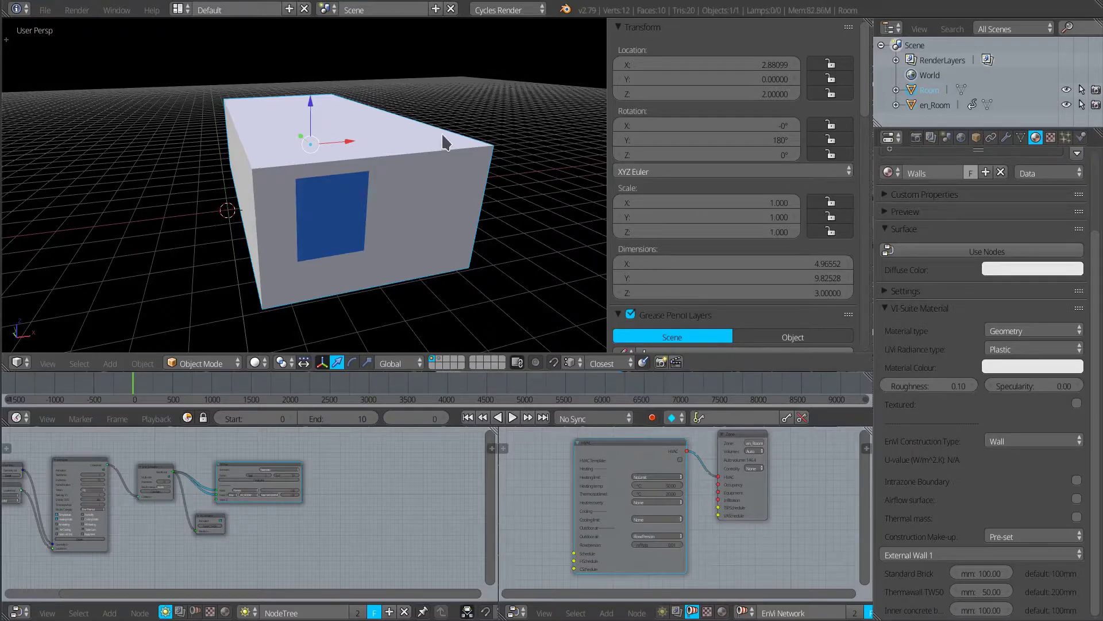
key(Left)
middle_drag(357, 193, 413, 219)
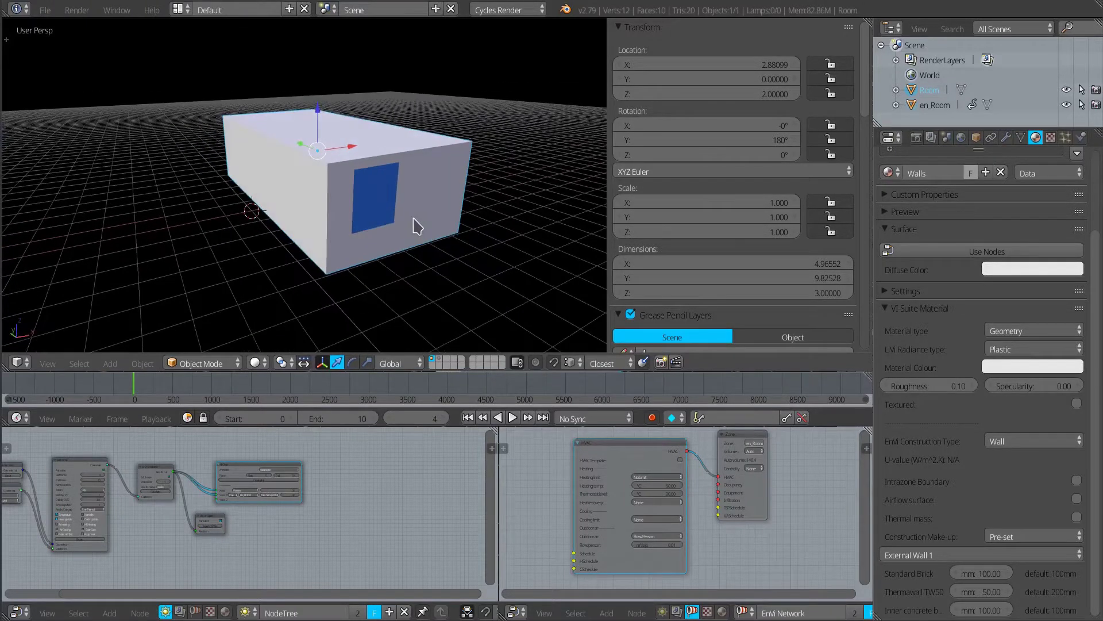
Add Basis and Key 1 shape keys to the room's mesh, and in Key 1 widen the window by moving its side edge about 2.06 along X.
click(1020, 137)
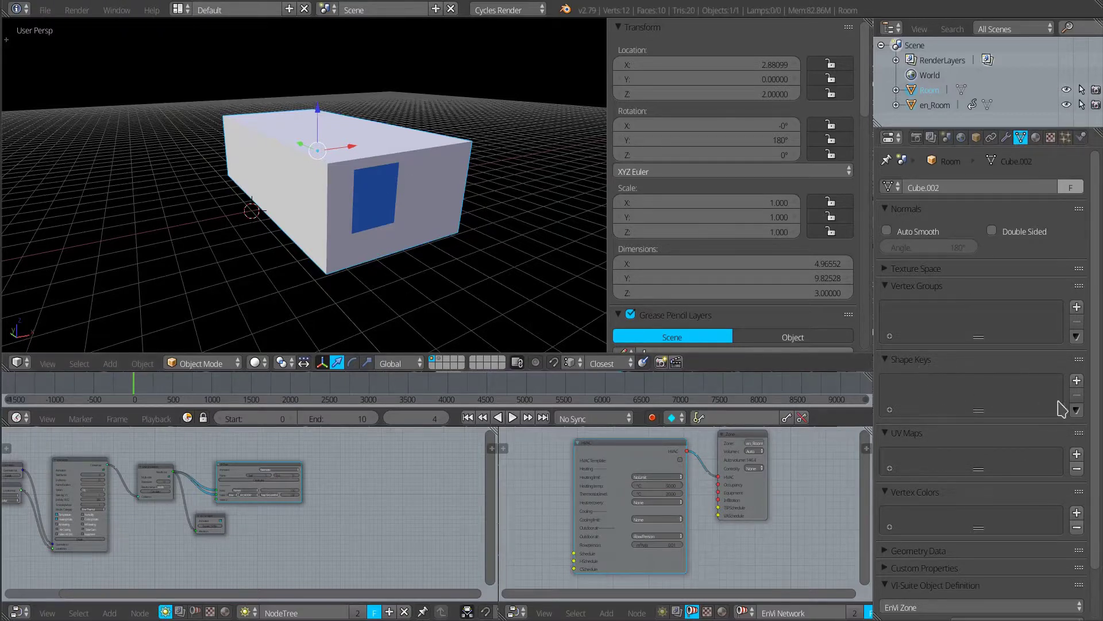
click(1077, 380)
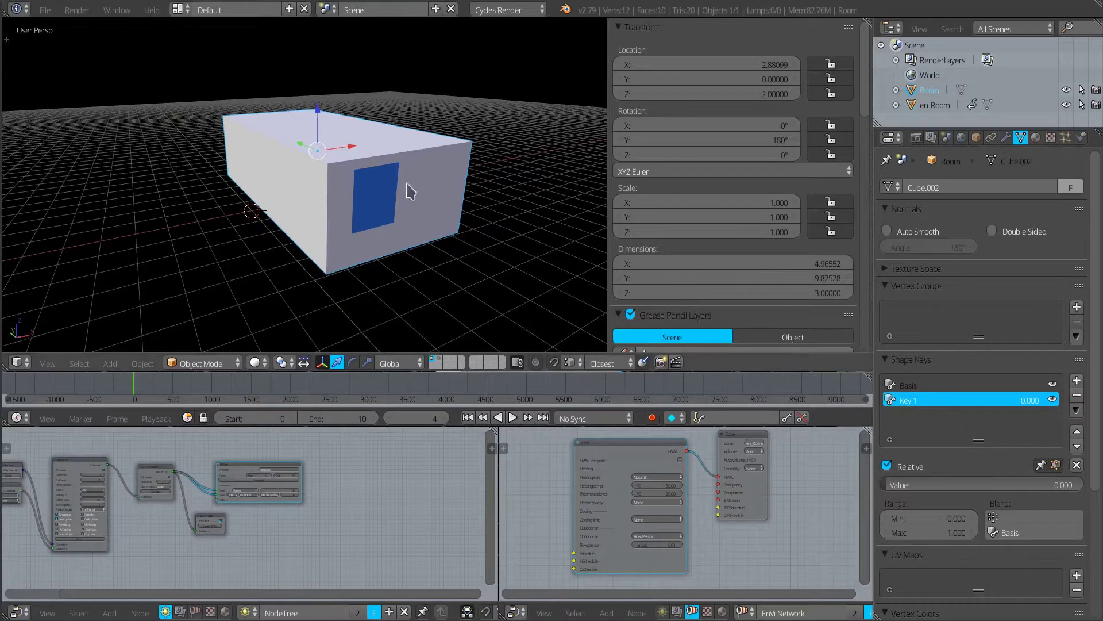
key(Tab)
middle_drag(444, 213, 360, 218)
key(g)
key(x)
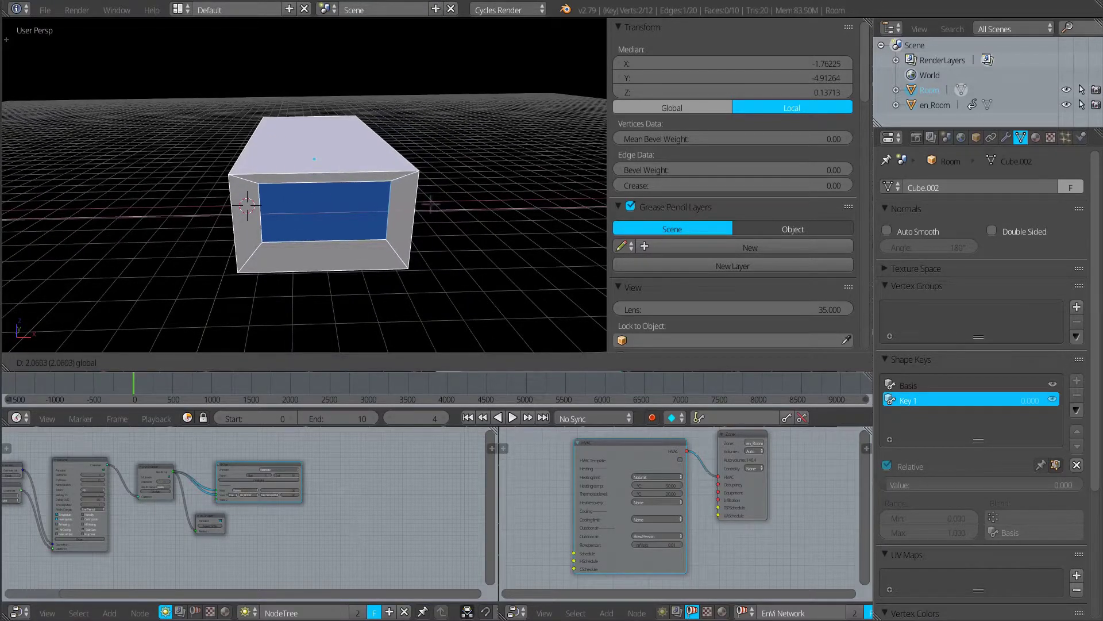
click(431, 203)
middle_drag(392, 278, 410, 276)
key(Tab)
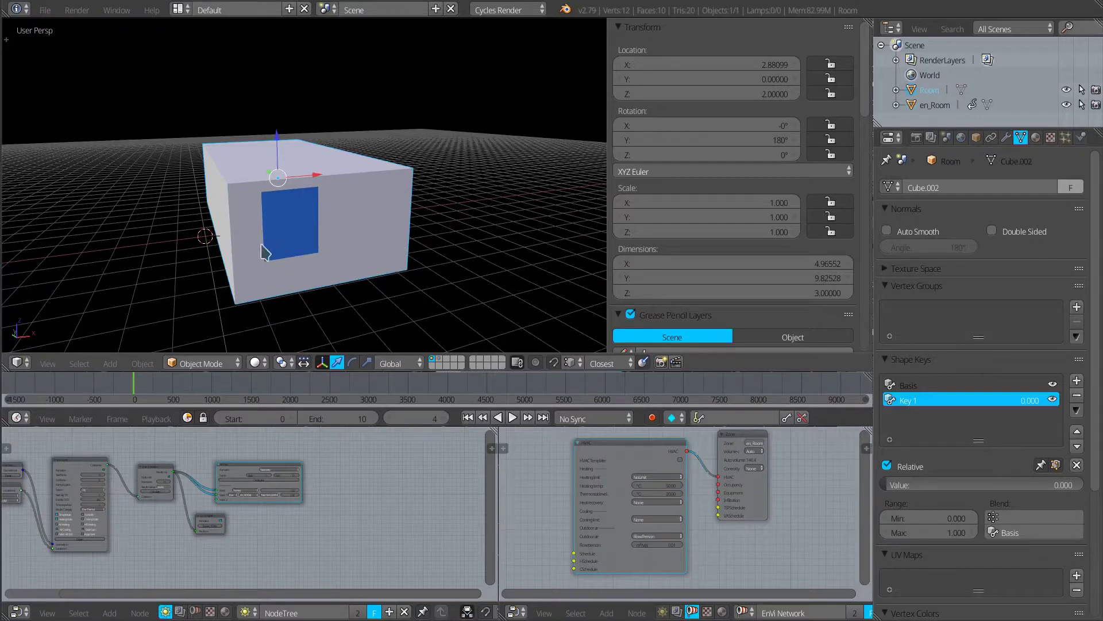
Insert a keyframe for the Key 1 shape key value of 0.000 at frame 0.
middle_drag(372, 261, 269, 212)
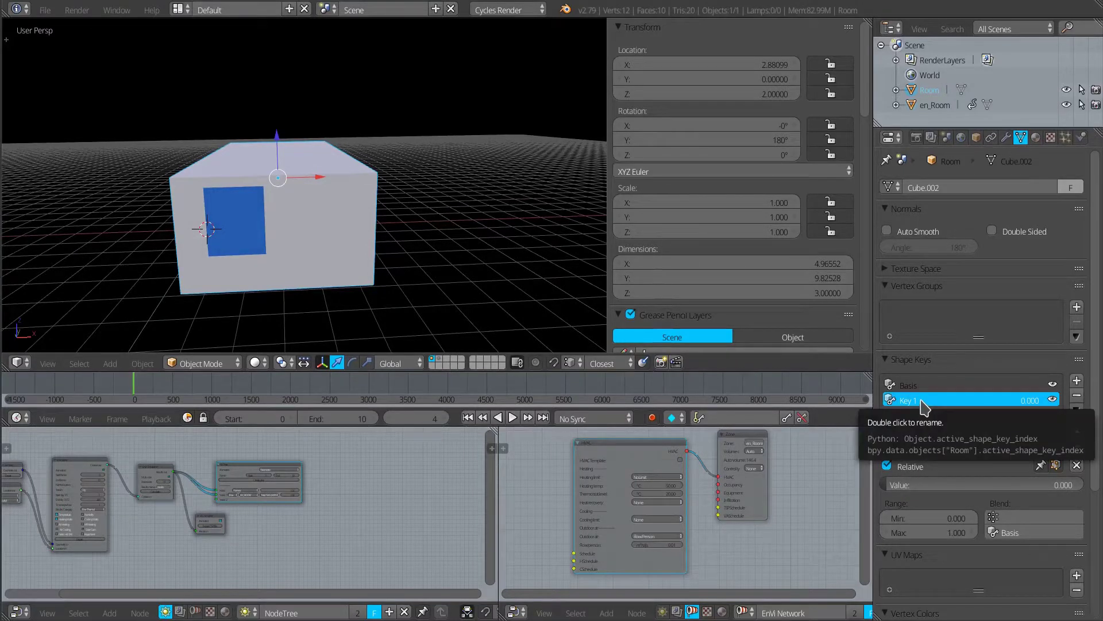
mouse_move(896, 484)
mouse_down()
mouse_move(1082, 484)
mouse_move(886, 484)
mouse_up()
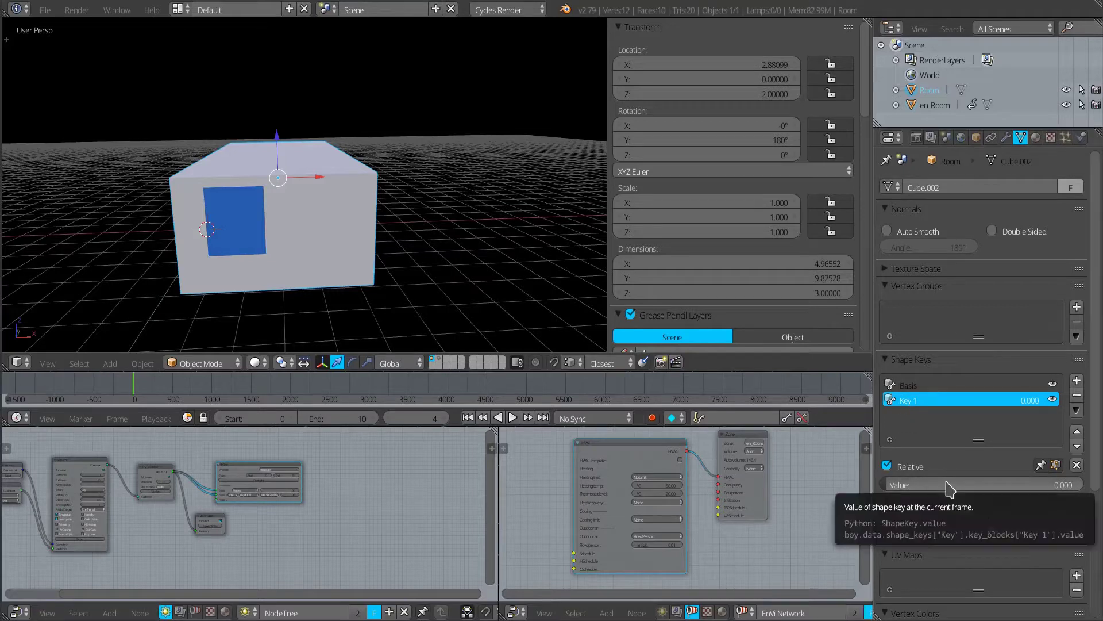
click(394, 424)
text(0)
key(Return)
key(i)
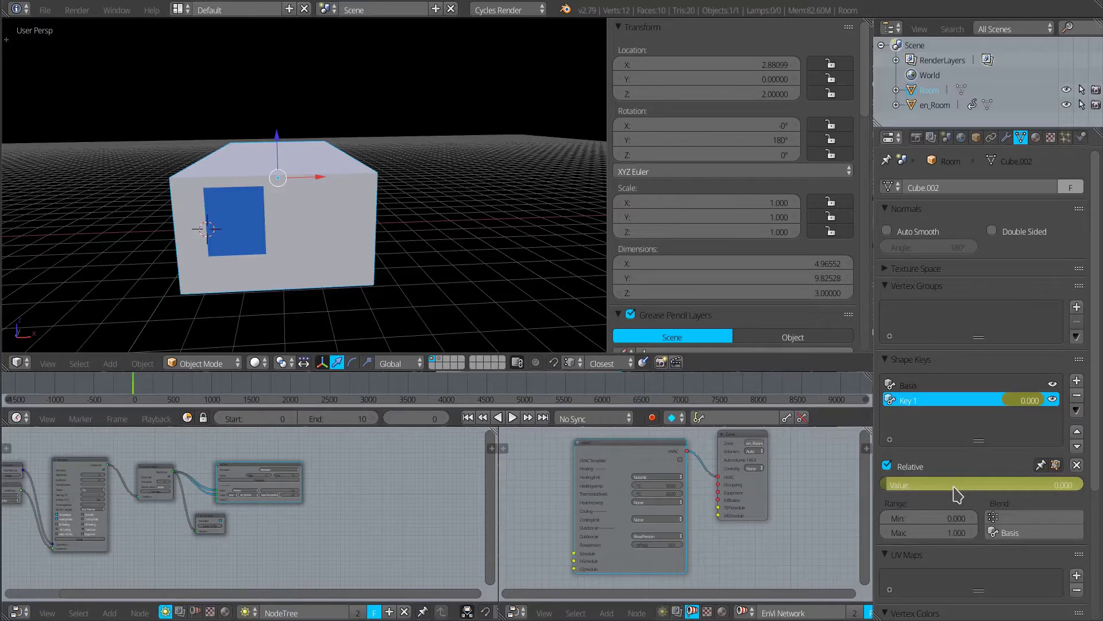
Set the Key 1 value to 1.000 at frame 10, keyframe it, and return the timeline to frame 0.
click(436, 418)
text(6)
key(Return)
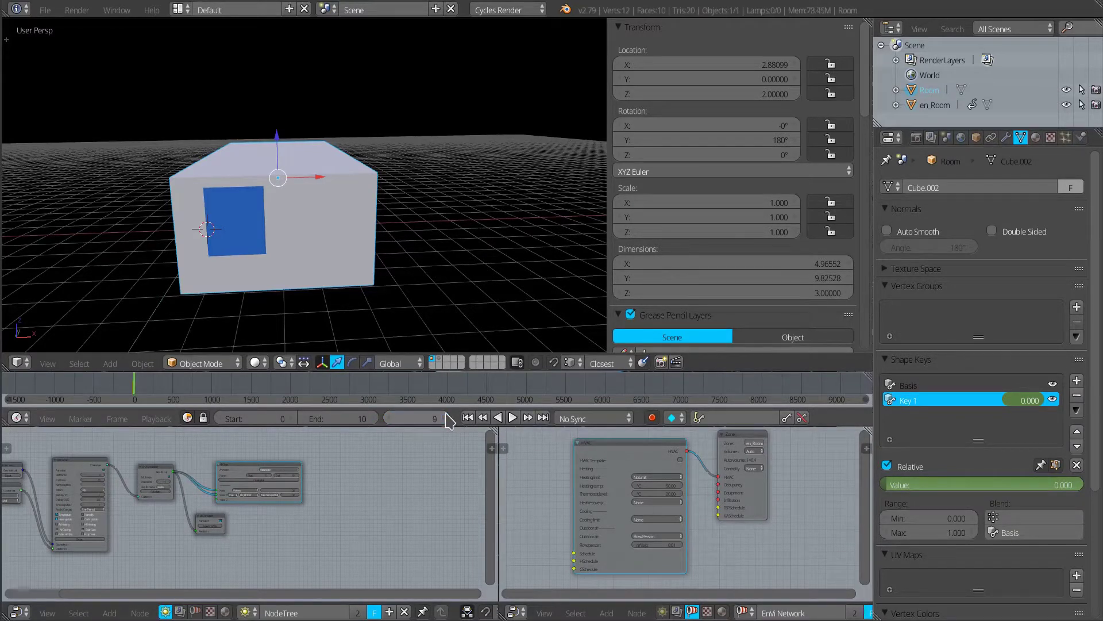
drag(901, 485, 1080, 485)
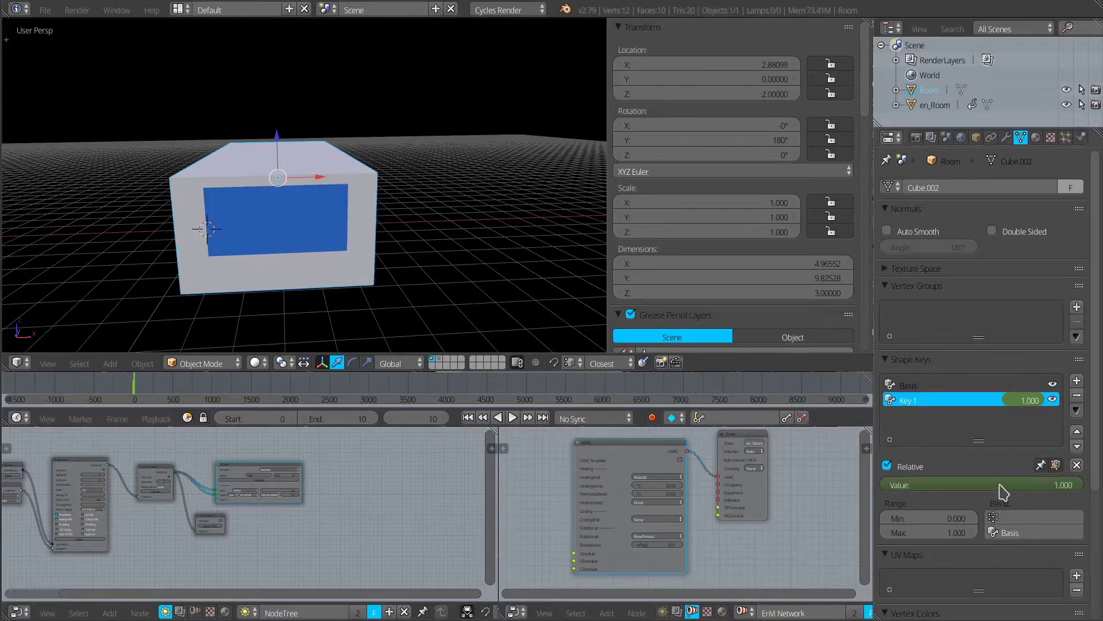
key(i)
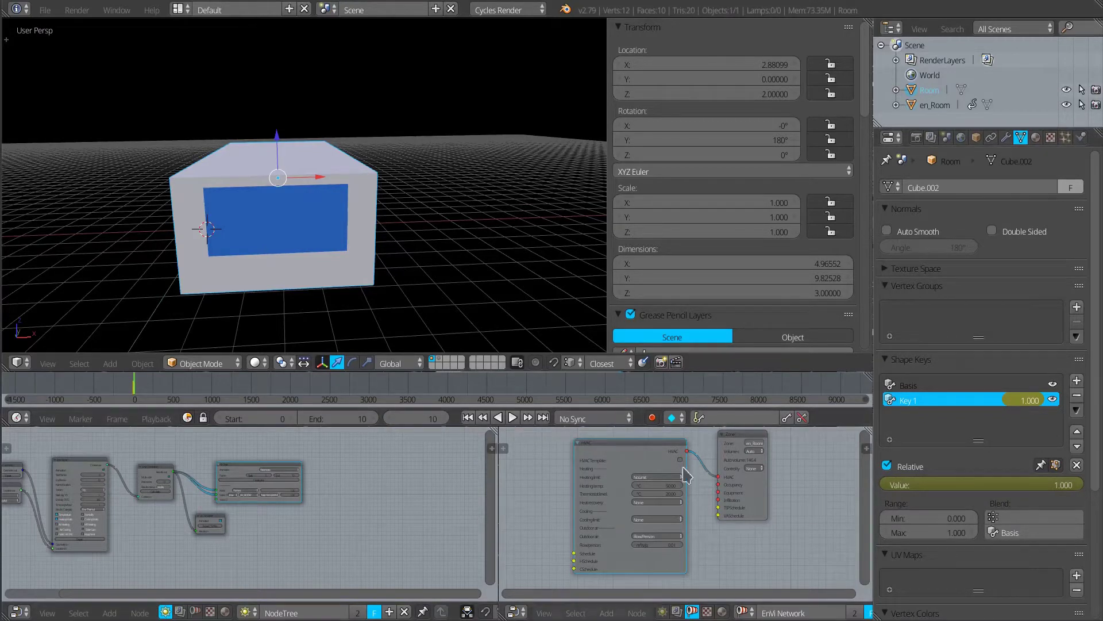
mouse_move(391, 419)
mouse_down()
mouse_move(345, 418)
mouse_move(462, 422)
mouse_move(376, 422)
mouse_up()
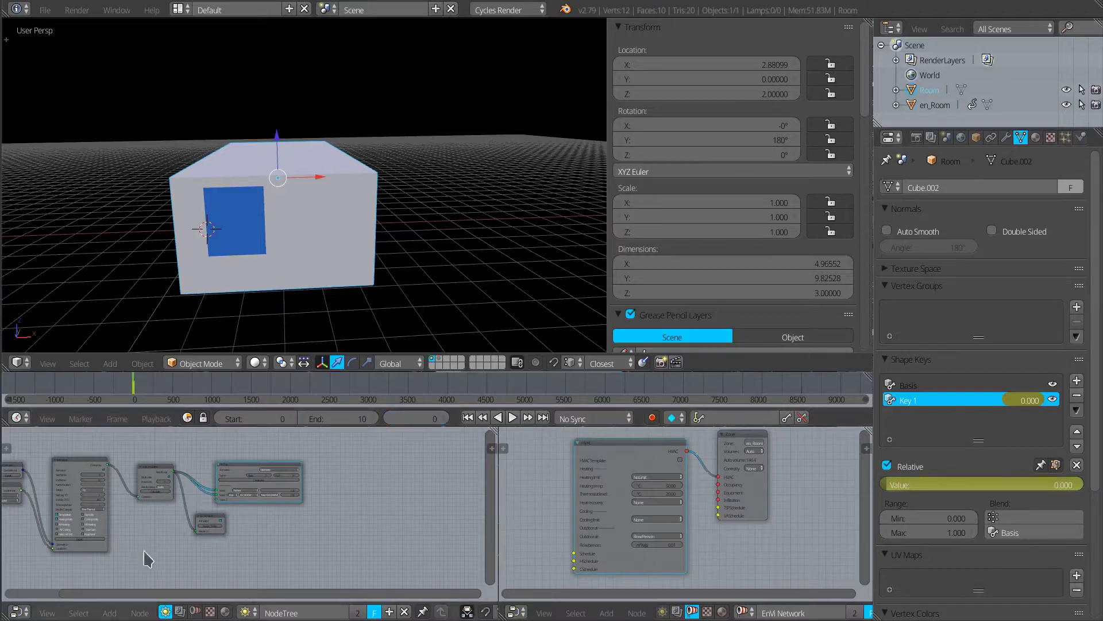
Maximize the node editor, run the EnVi simulation for frames 0 to 10, and plot EN_ROOM's Total SHG against frames.
key(Home)
key(ctrl+Up)
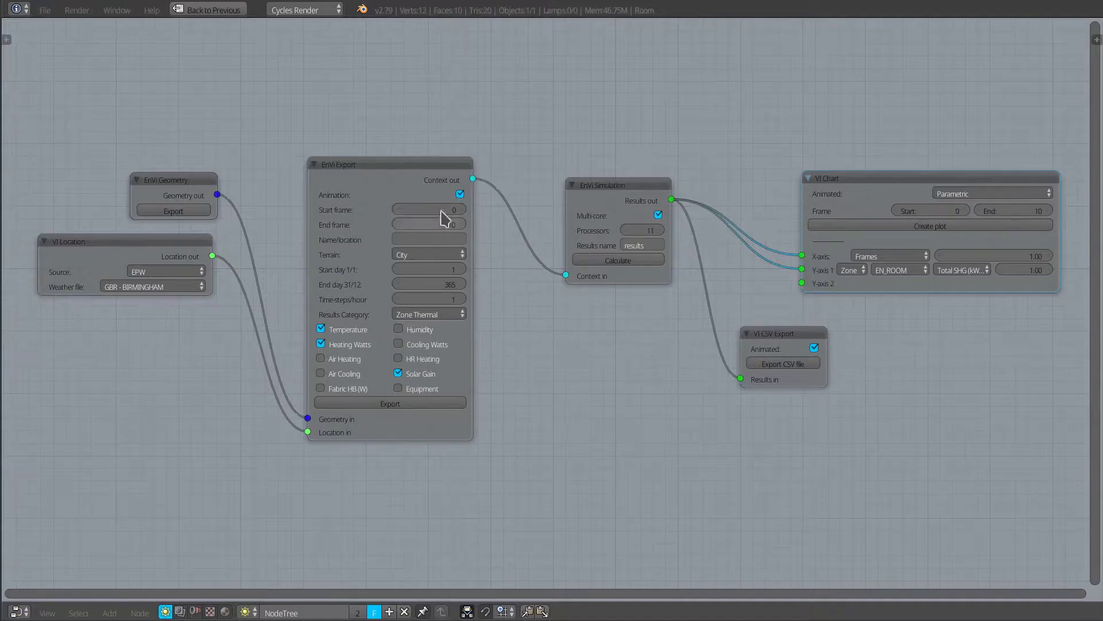
middle_drag(631, 268, 428, 298)
click(426, 293)
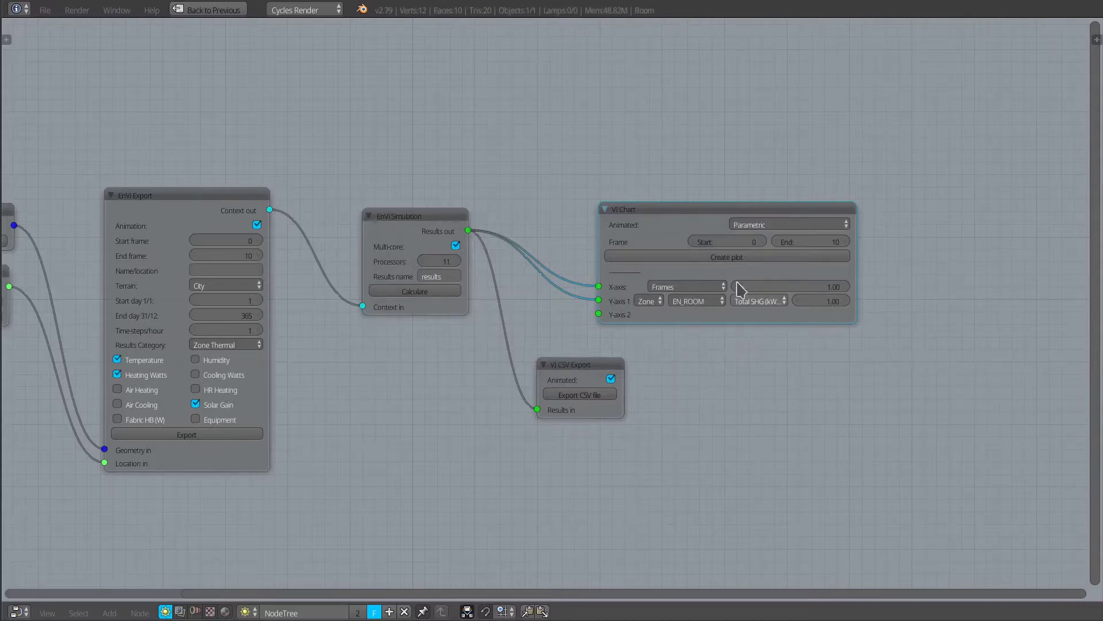
click(714, 259)
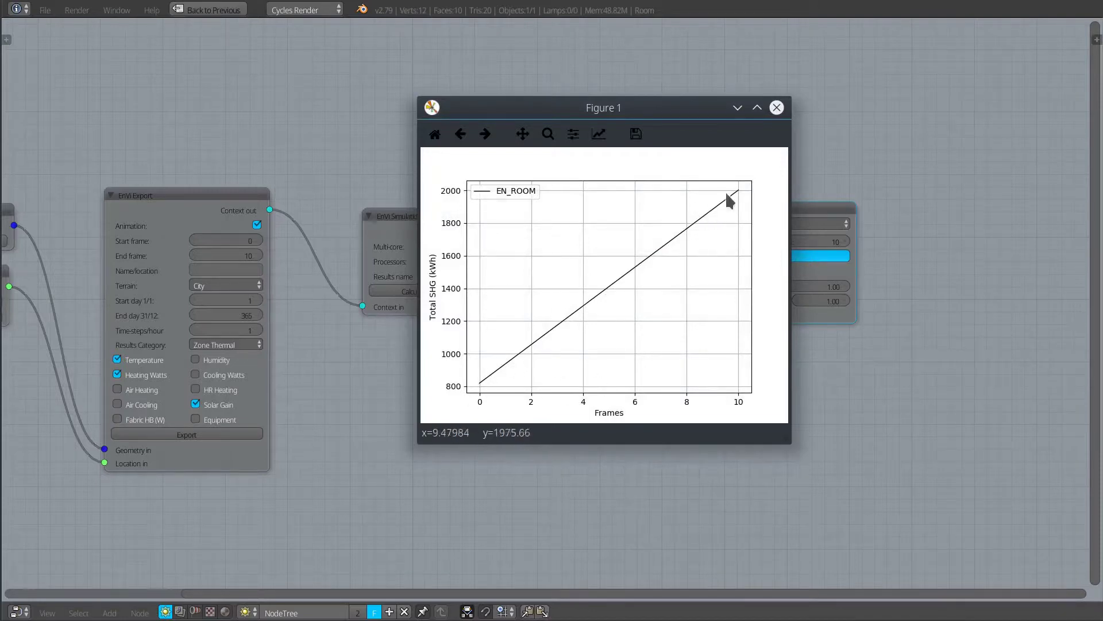
Close the plot, return to the full layout, and show the parametric EnVi results for frames 0 to 10 as a bar chart in the 3D view.
click(776, 108)
key(ctrl+Up)
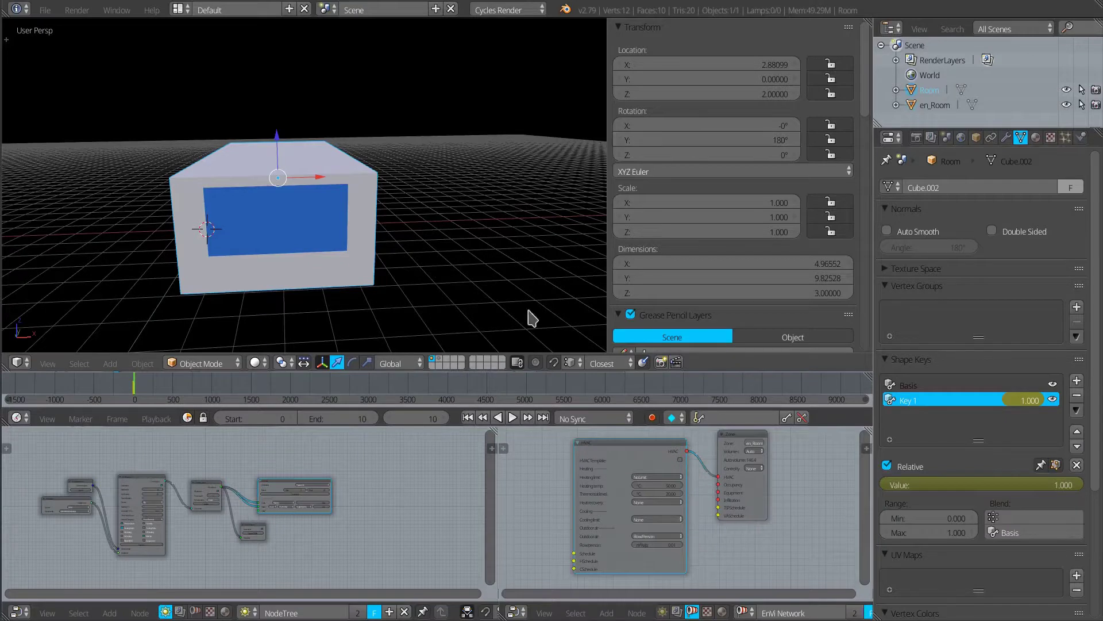
drag(867, 106, 891, 352)
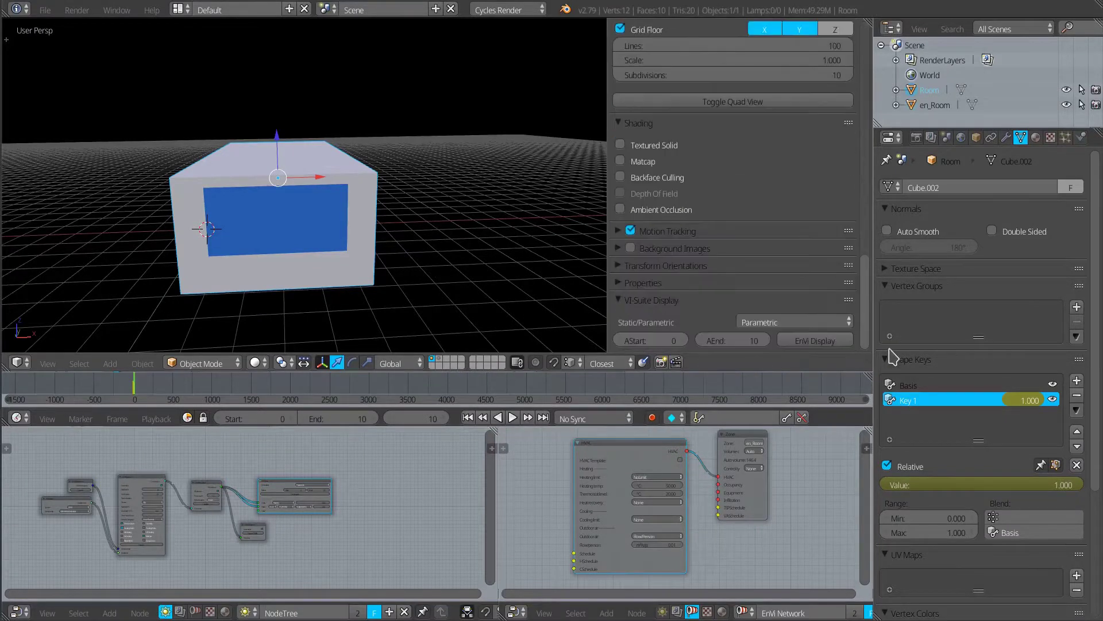
click(822, 342)
click(93, 42)
drag(93, 41, 51, 83)
Switch the bar chart's display unit to Ave heating (W), view it in a separate figure window, and close that window.
click(814, 323)
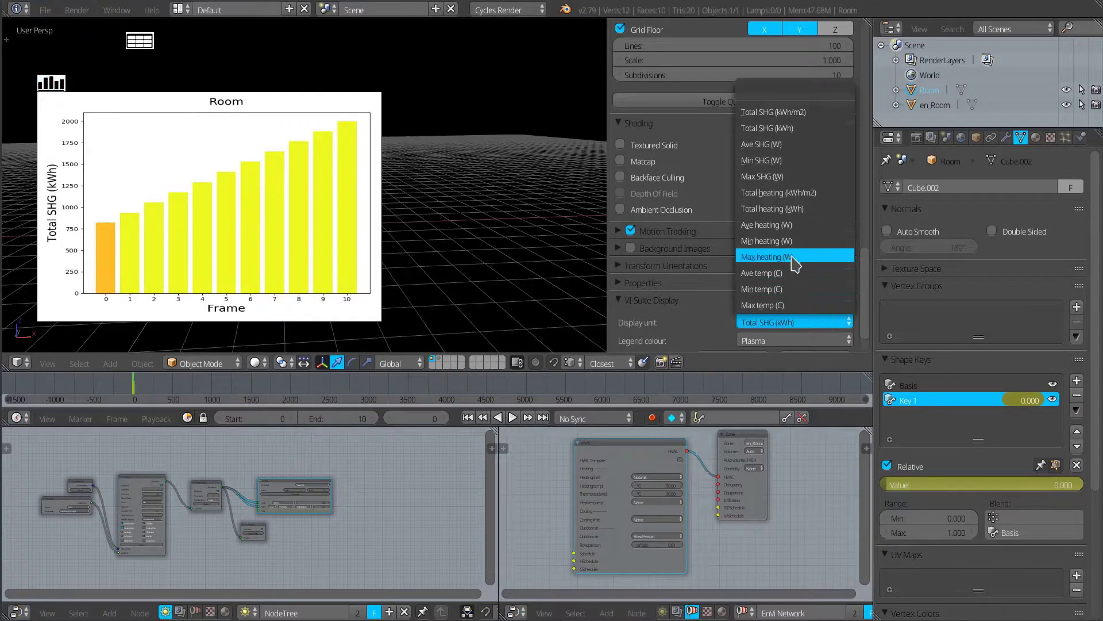
click(791, 226)
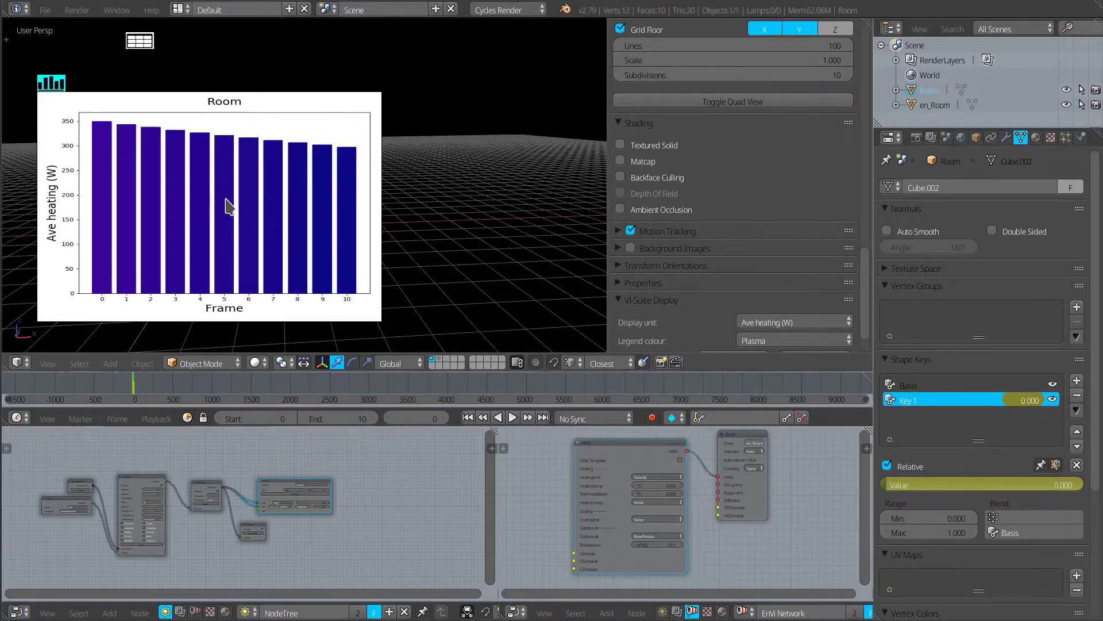
click(51, 83)
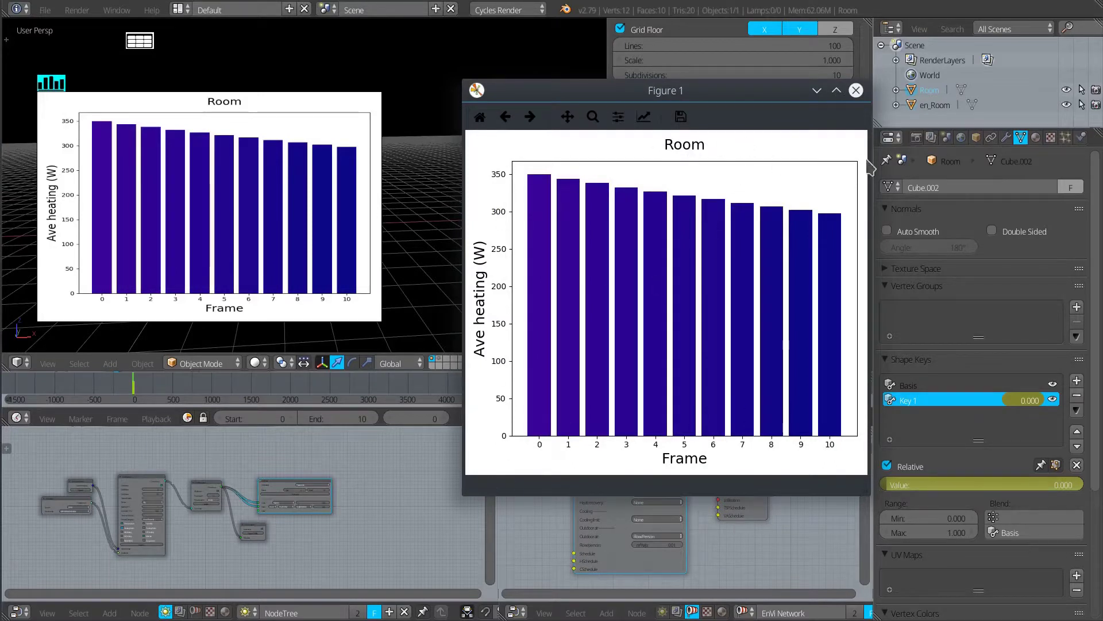
click(856, 90)
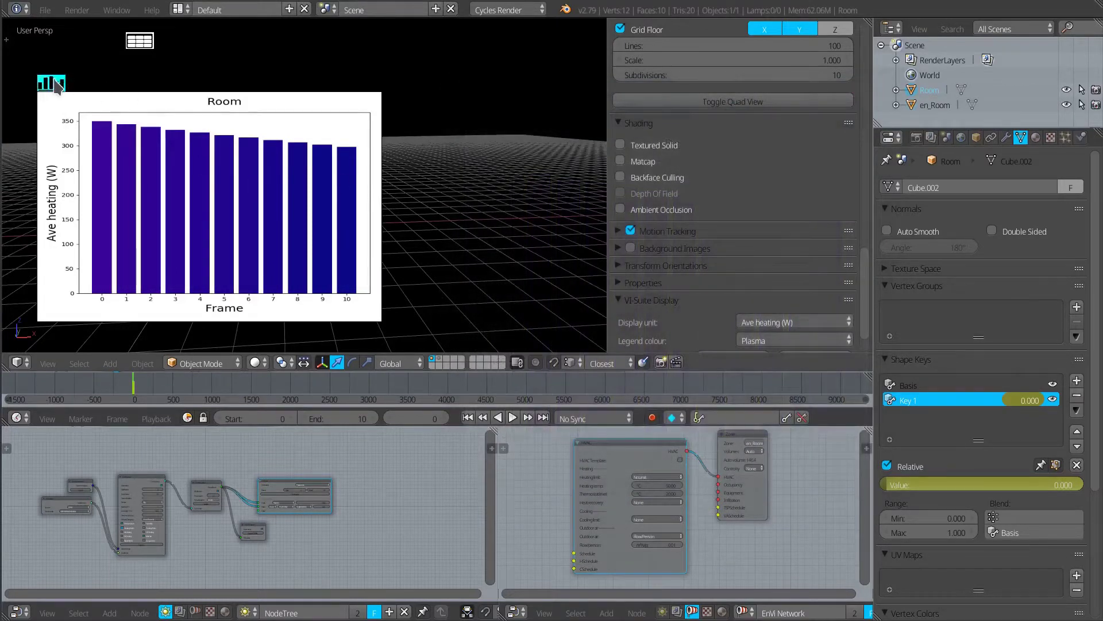
Collapse the bar chart in the 3D view and place the chart and table icons side by side near the view's corner.
click(51, 78)
drag(52, 74, 44, 44)
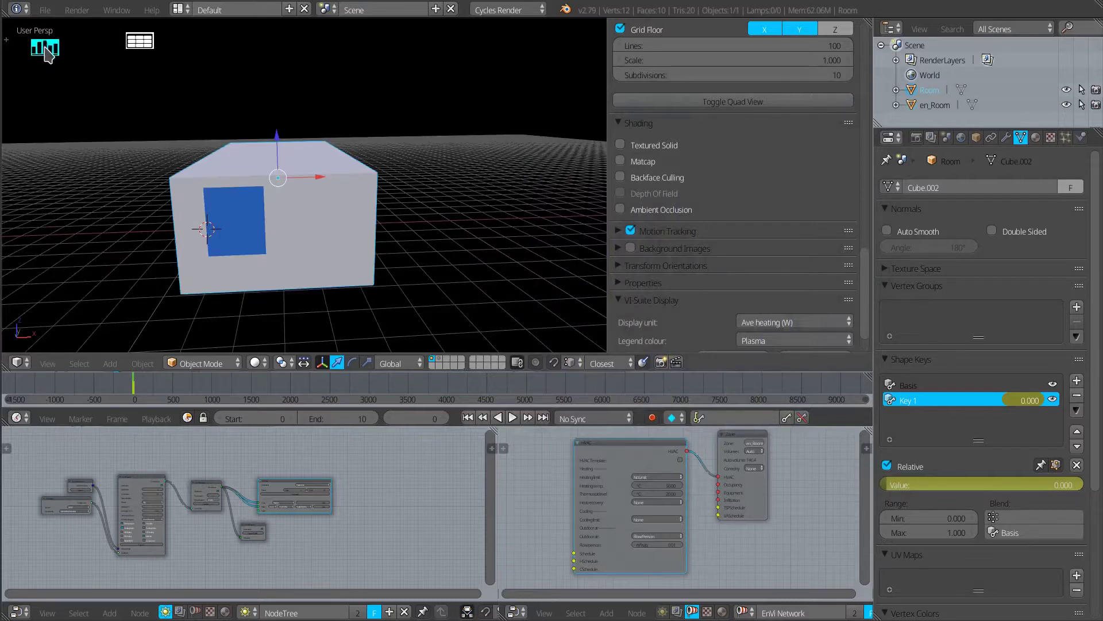
drag(141, 43, 92, 51)
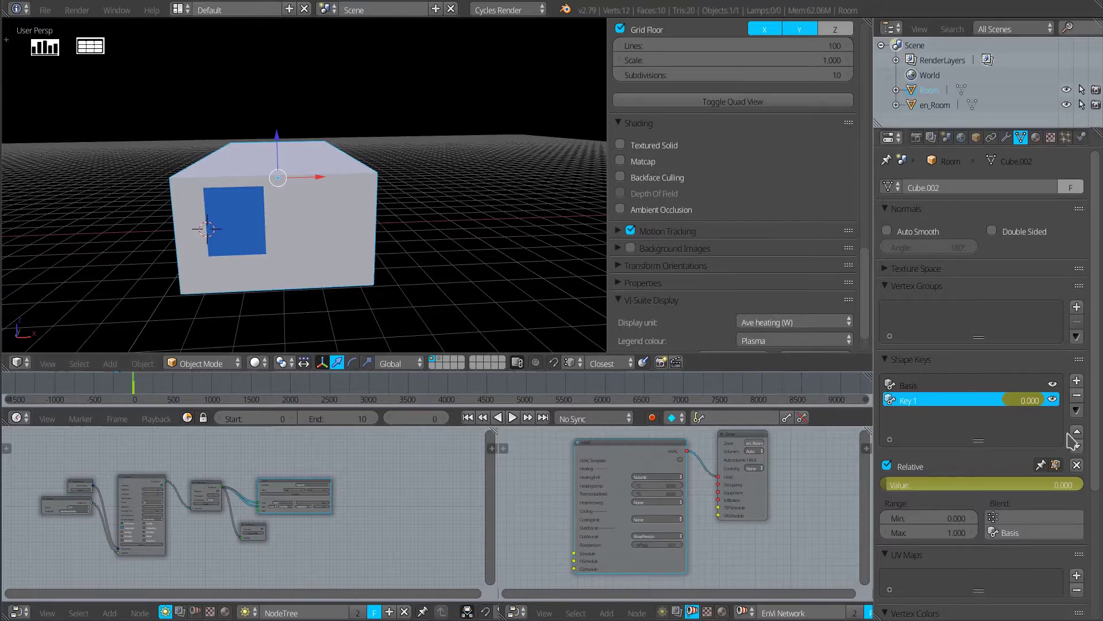
Delete the Key 1 and Basis shape keys from the room's mesh.
click(1075, 396)
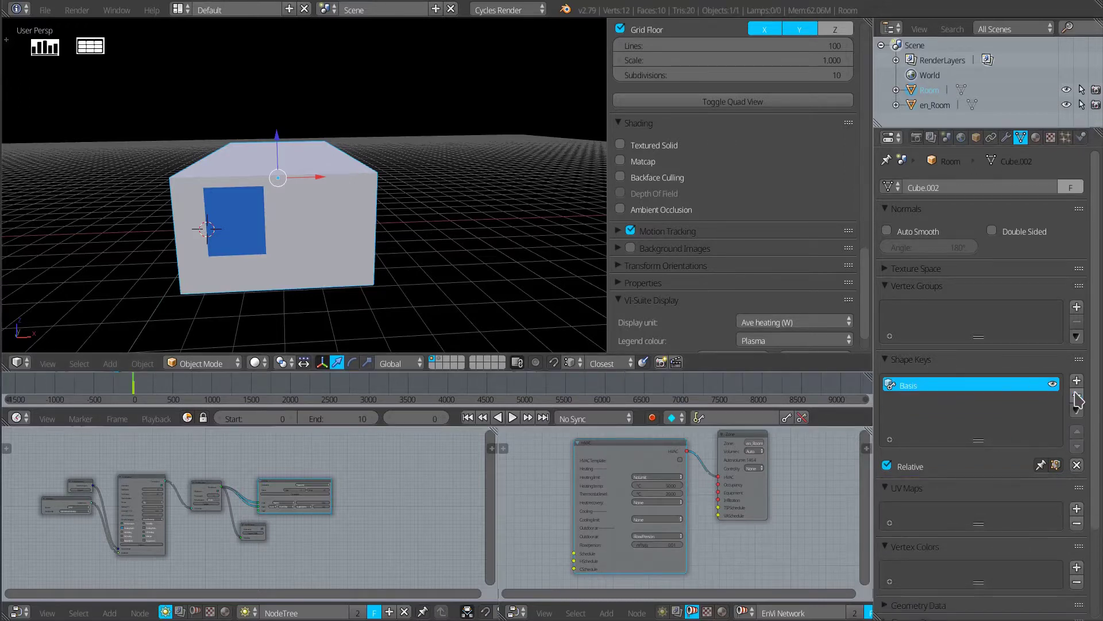
click(1075, 395)
middle_drag(317, 242, 367, 248)
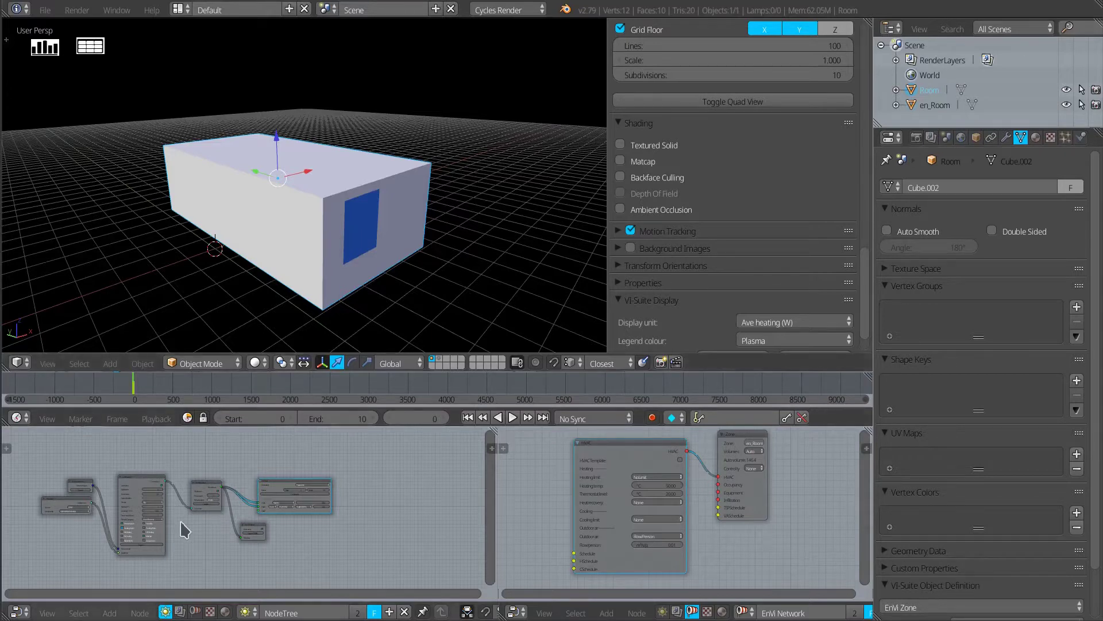
Examine the EnVi Export node's animation frame settings, the connected nodes, and the room's window from both sides.
scroll(183, 524, up, 4)
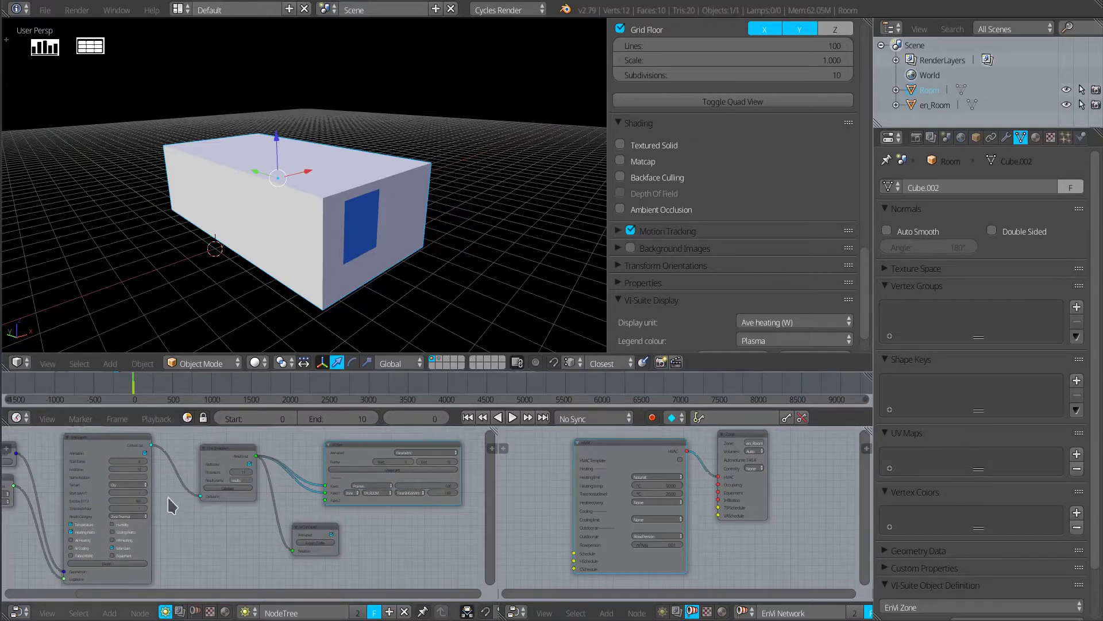
middle_drag(171, 499, 198, 515)
scroll(210, 515, up, 3)
scroll(210, 515, up, 3)
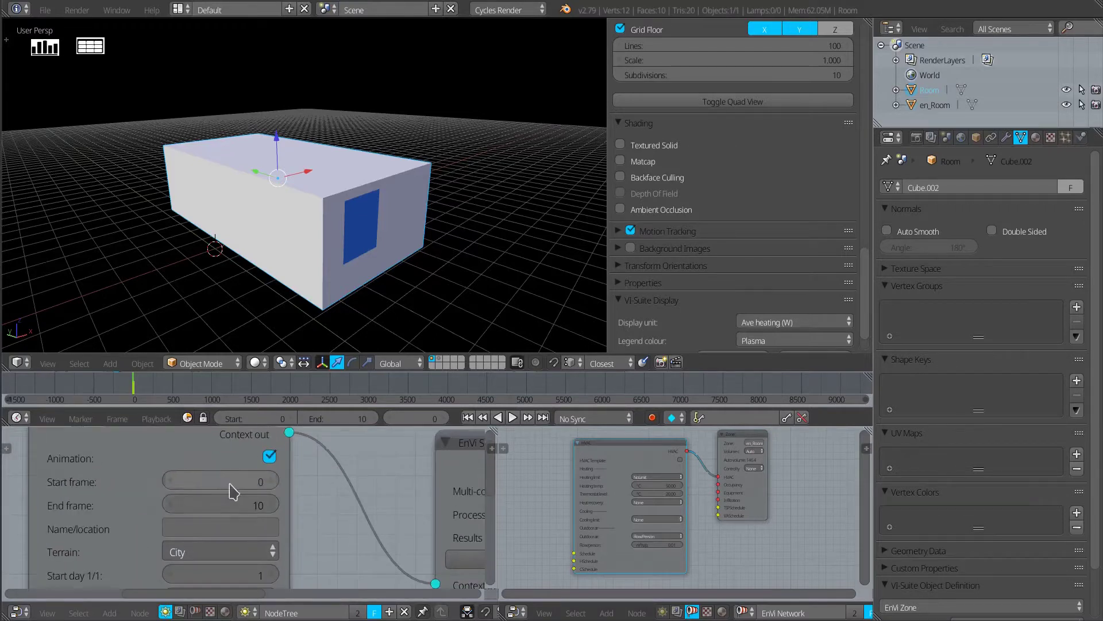
scroll(244, 497, down, 4)
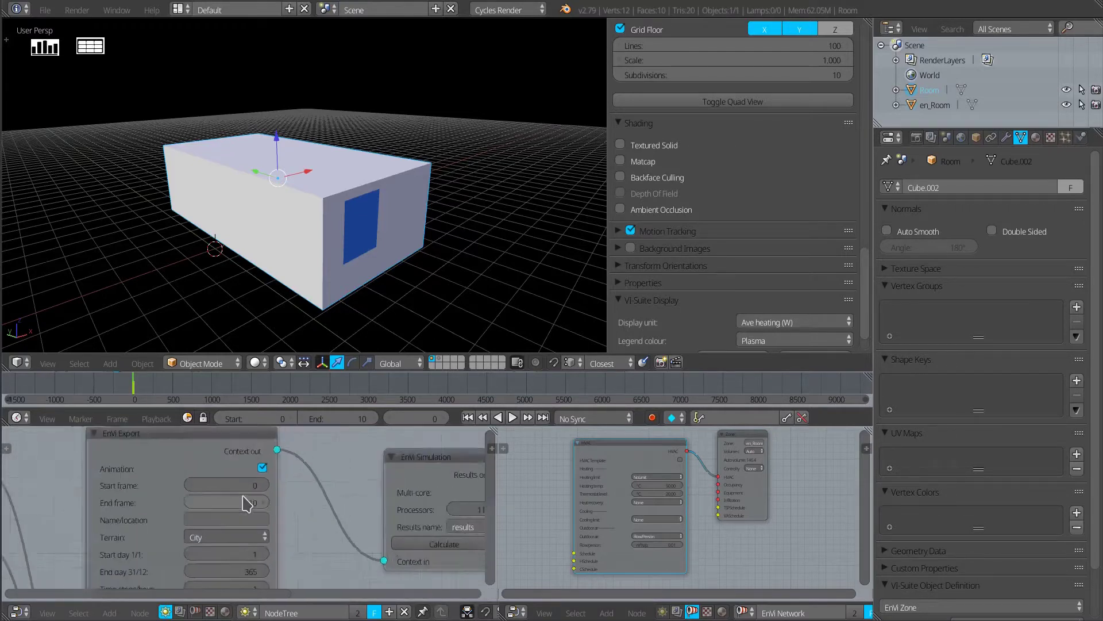
middle_drag(297, 533, 257, 505)
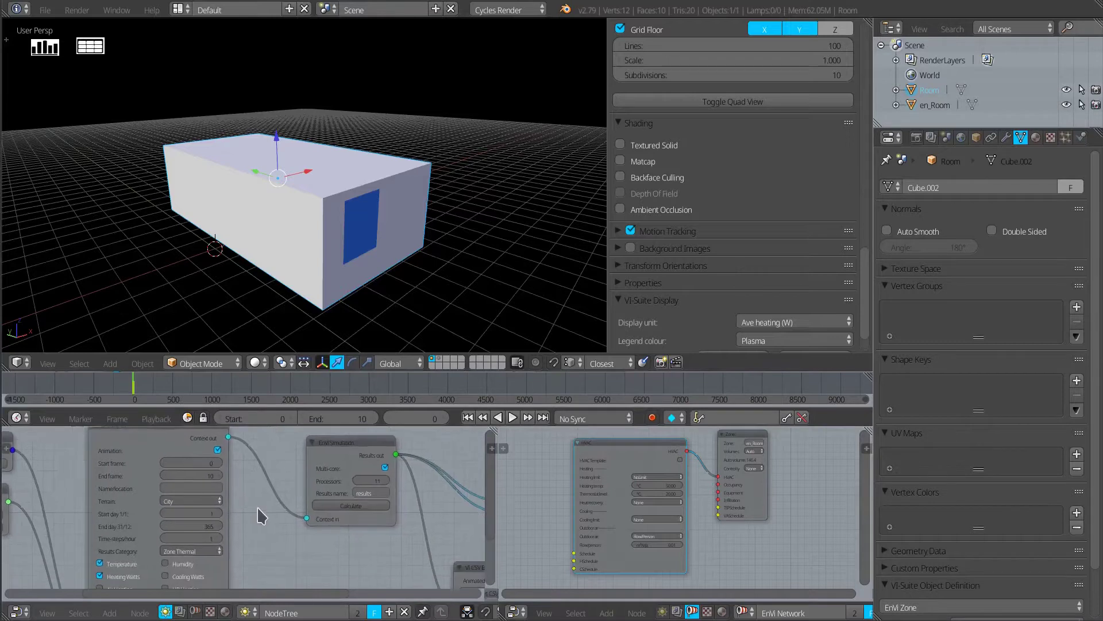
scroll(257, 506, down, 3)
middle_drag(319, 561, 298, 552)
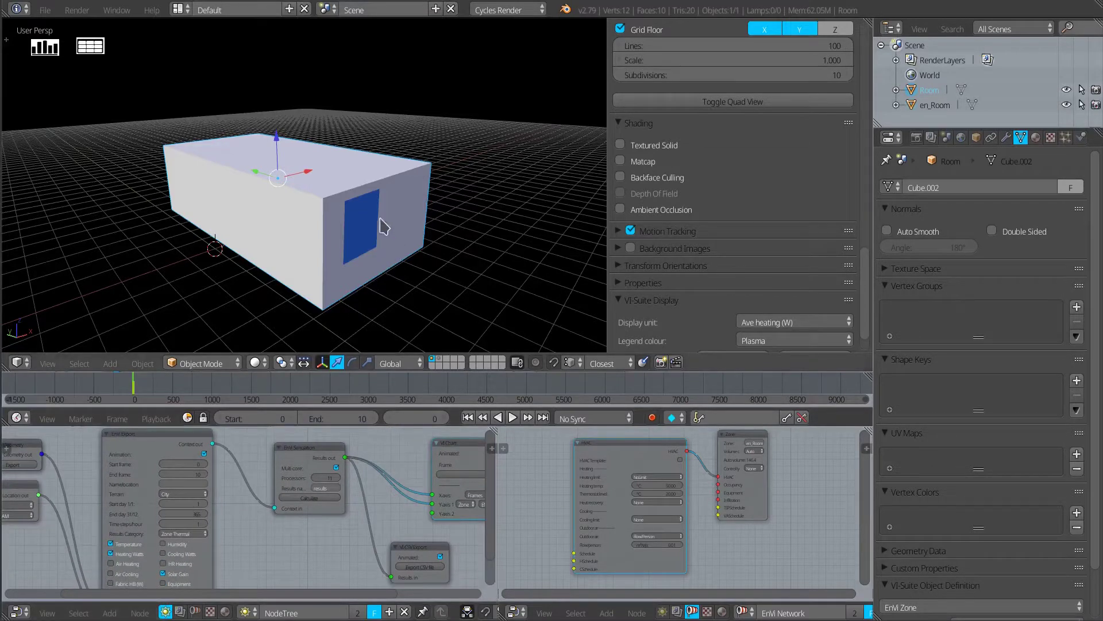
mouse_move(389, 253)
middle_down()
mouse_move(329, 264)
mouse_move(398, 251)
middle_up()
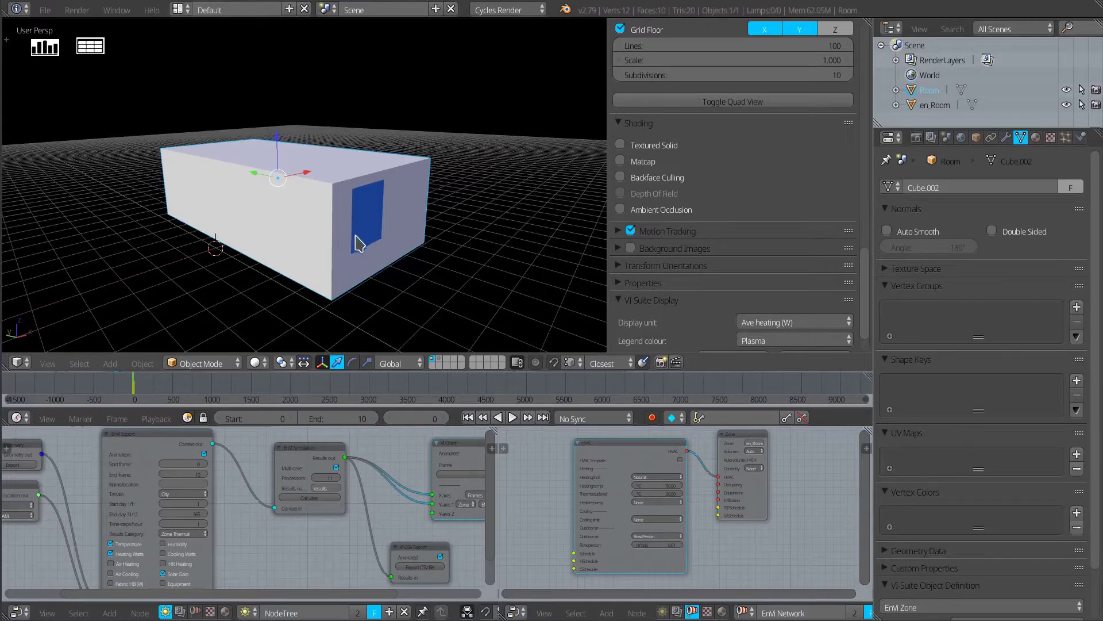
middle_drag(365, 278, 275, 276)
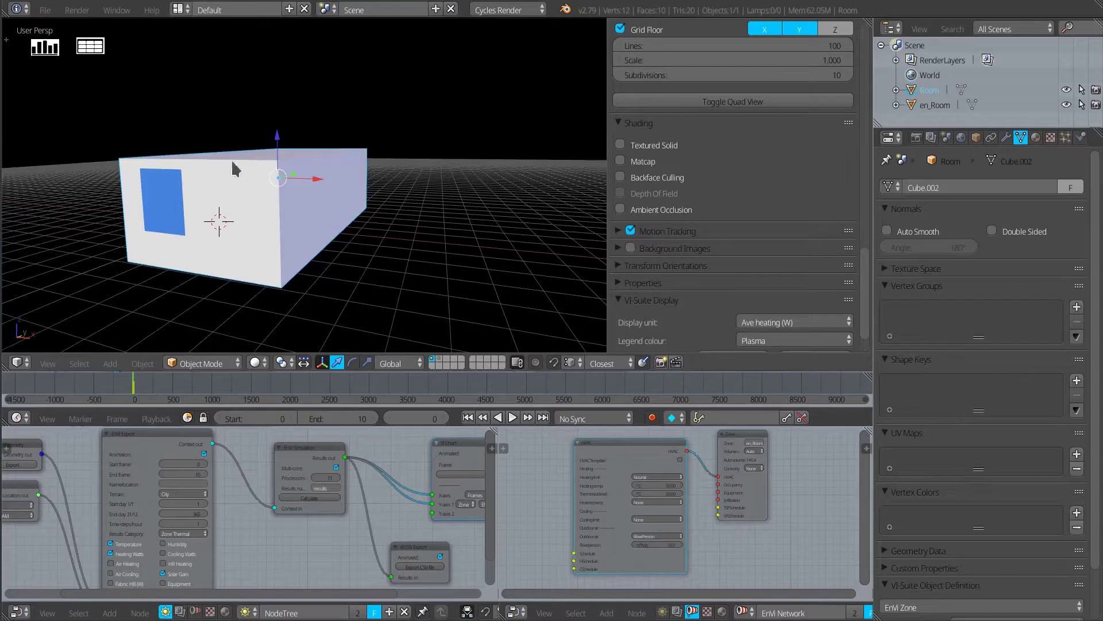
Keyframe the Walls material's Thermawall TW50 layer thickness of 50 mm at frame 0.
click(1036, 138)
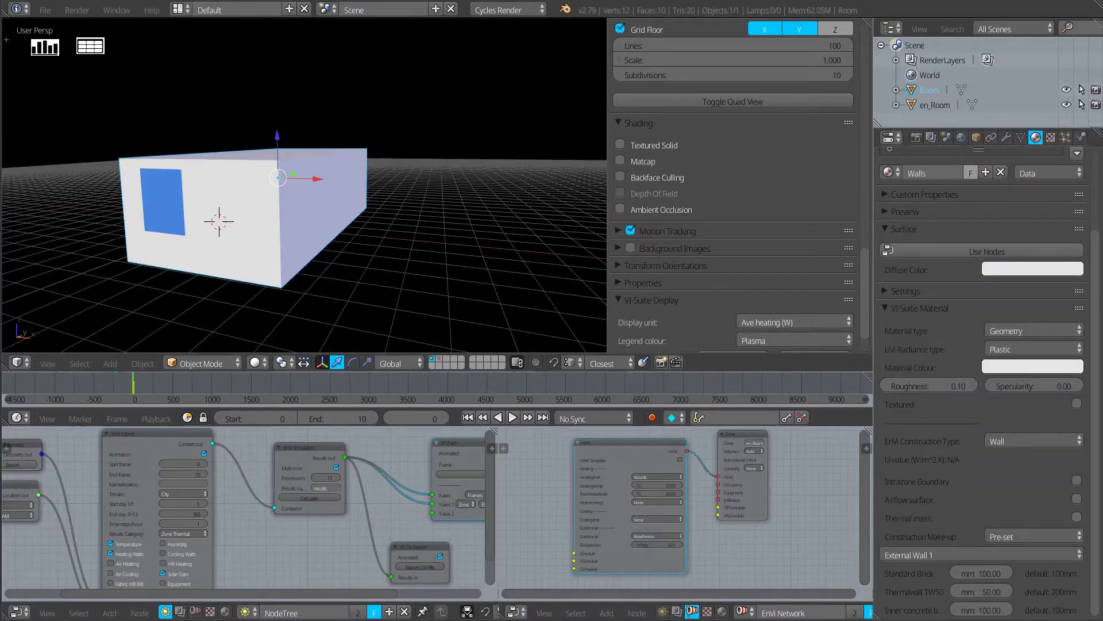
scroll(977, 241, up, 5)
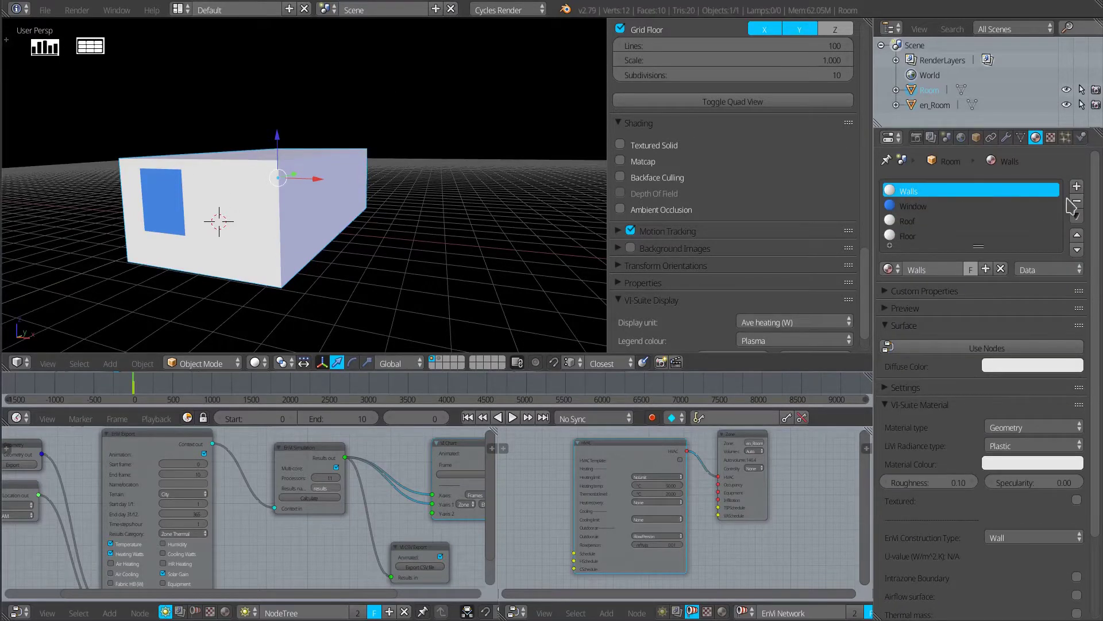
scroll(1095, 192, down, 4)
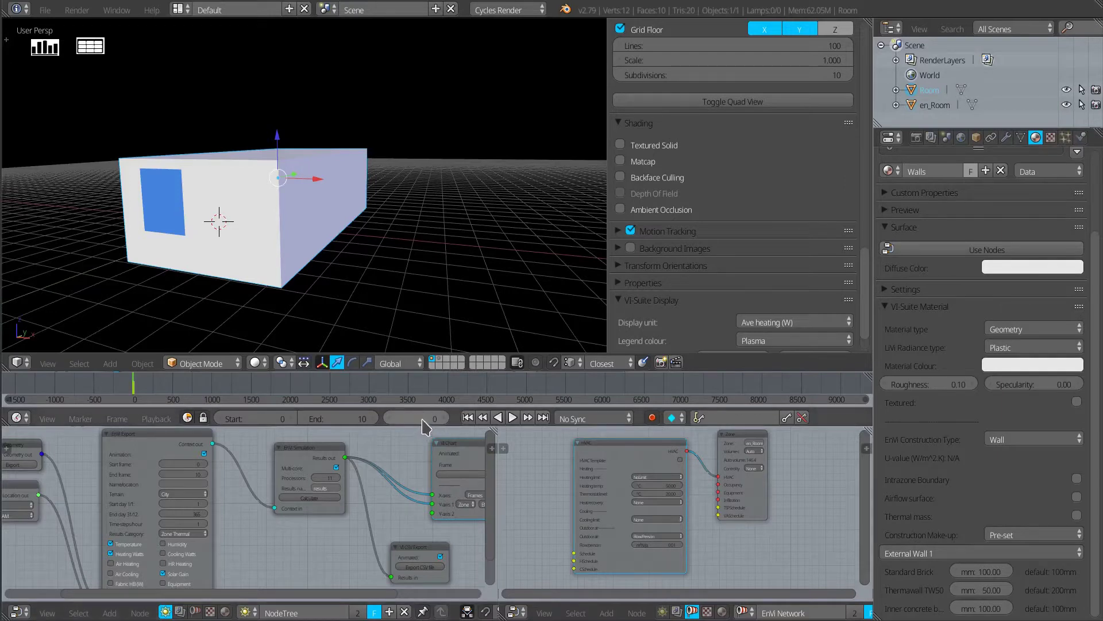
click(969, 589)
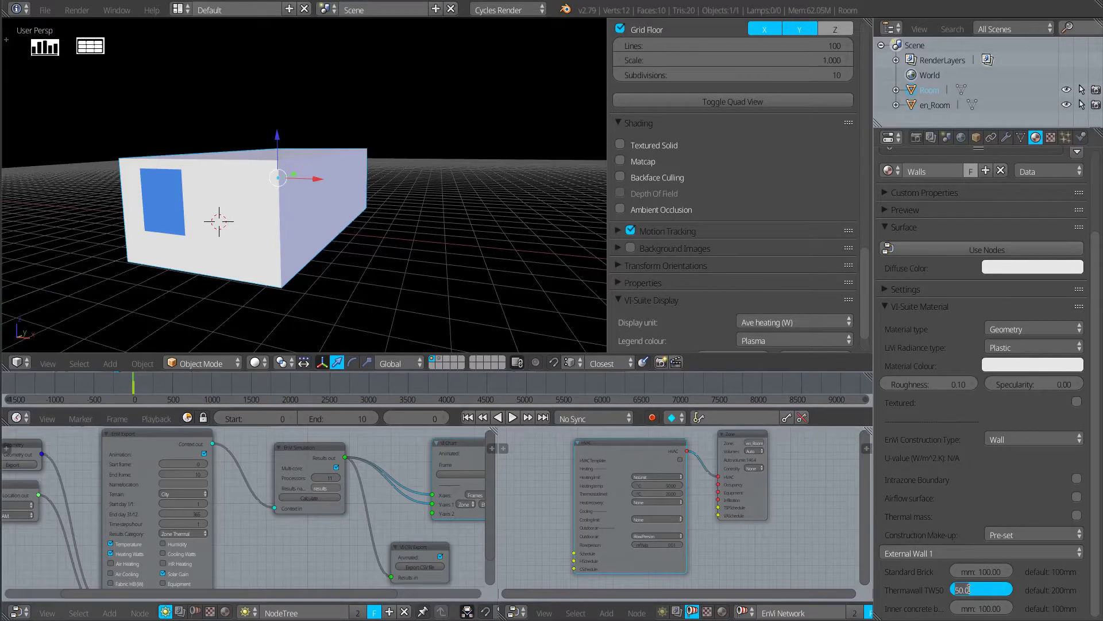
key(Return)
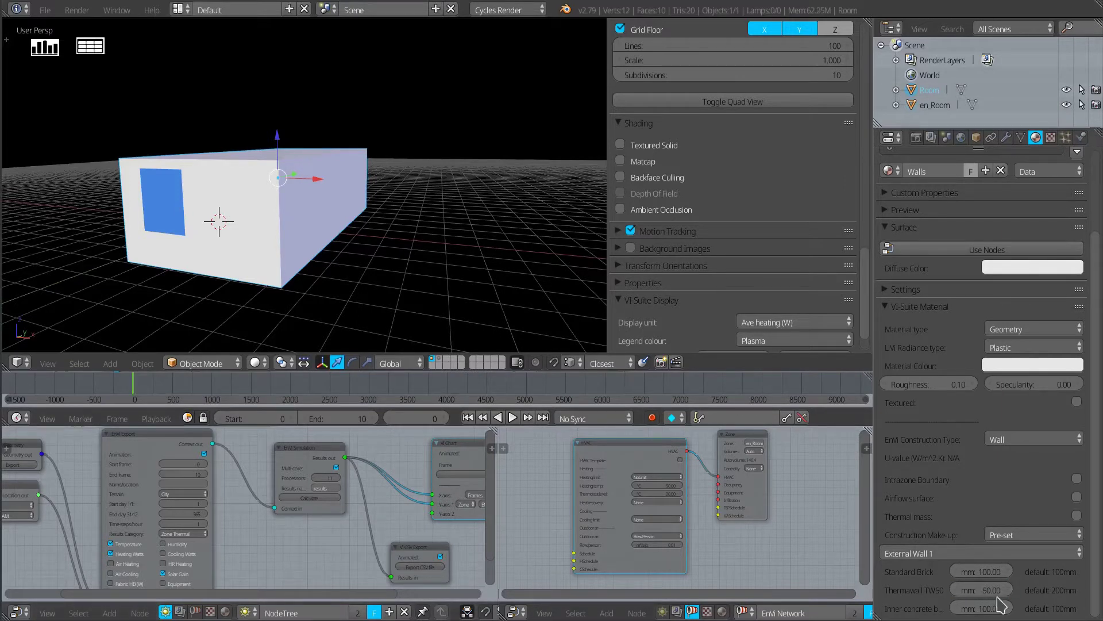
key(i)
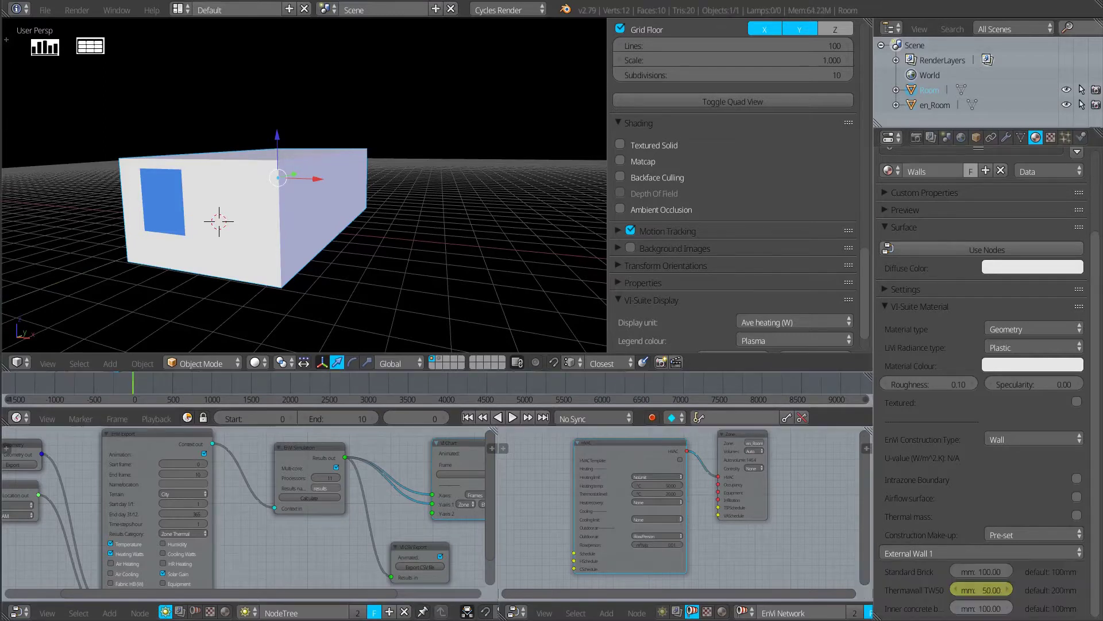
Set the Thermawall TW50 layer thickness to 300 mm at frame 10 and keyframe it.
click(419, 416)
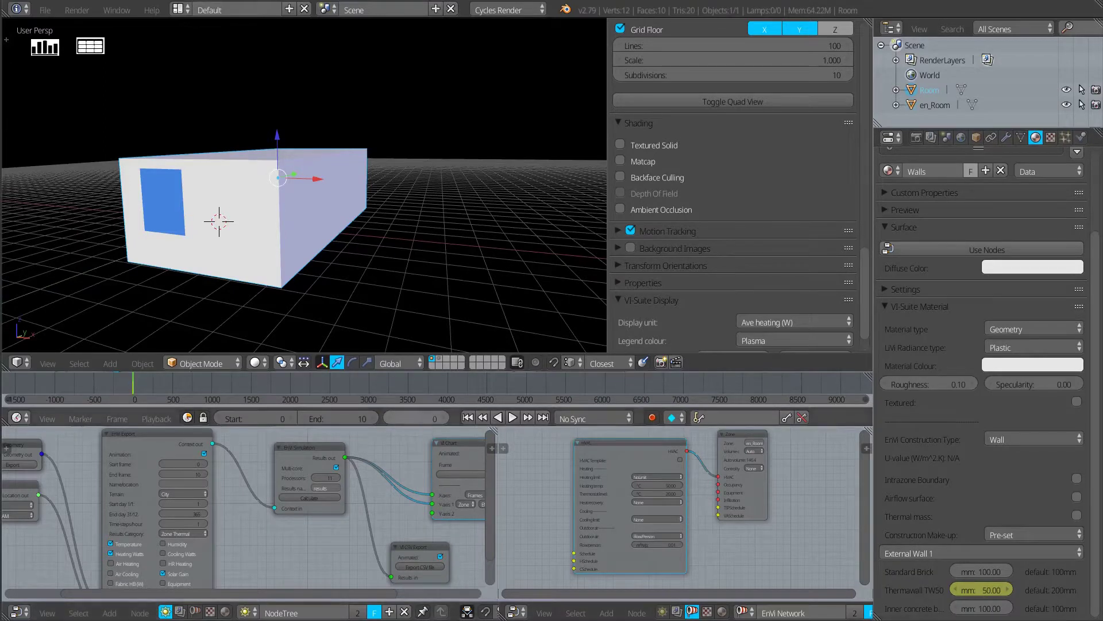
text(10)
key(Return)
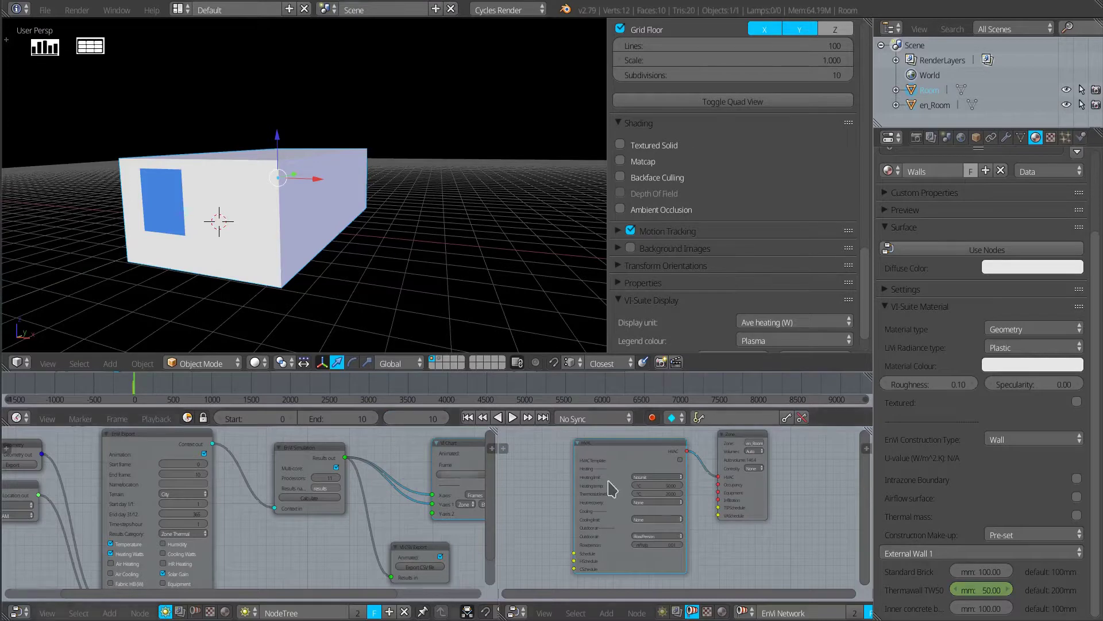
click(979, 585)
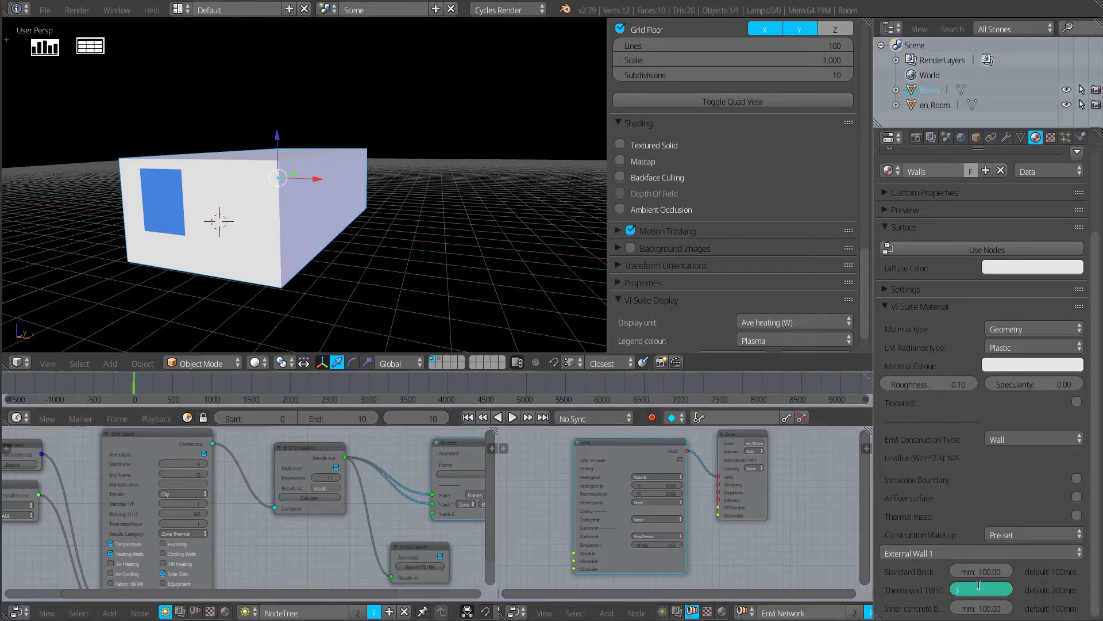
text(300)
key(Return)
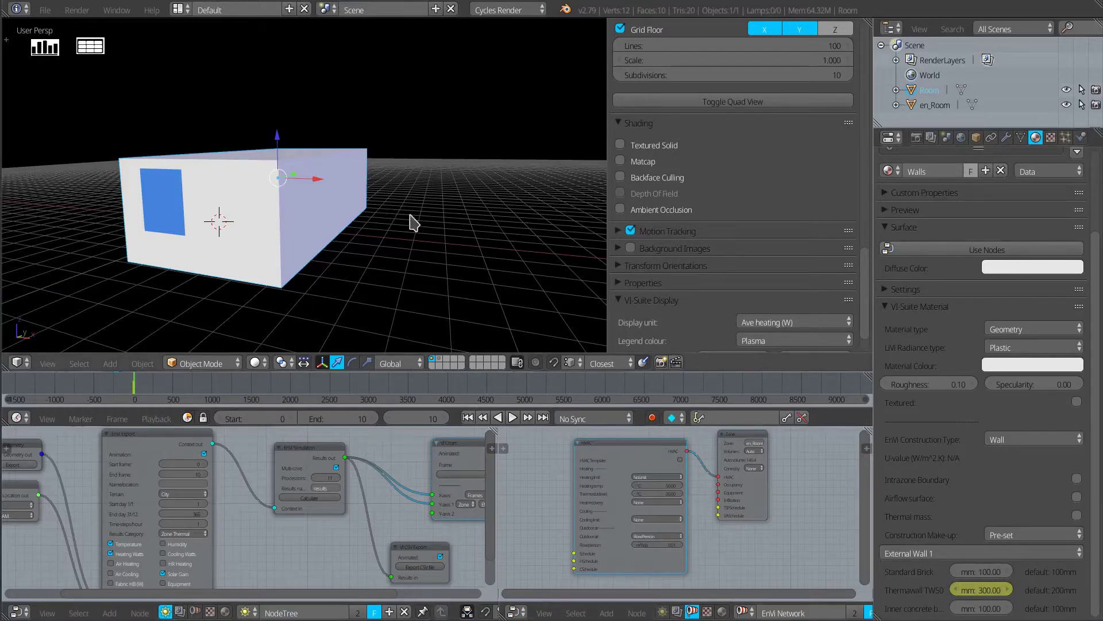
Step the timeline back frame by frame towards frame 1 to check how the Thermawall TW50 thickness changes.
key(Left)
key(Left)
key(Left)
key(Left)
key(Left)
key(Left)
key(Left)
key(Left)
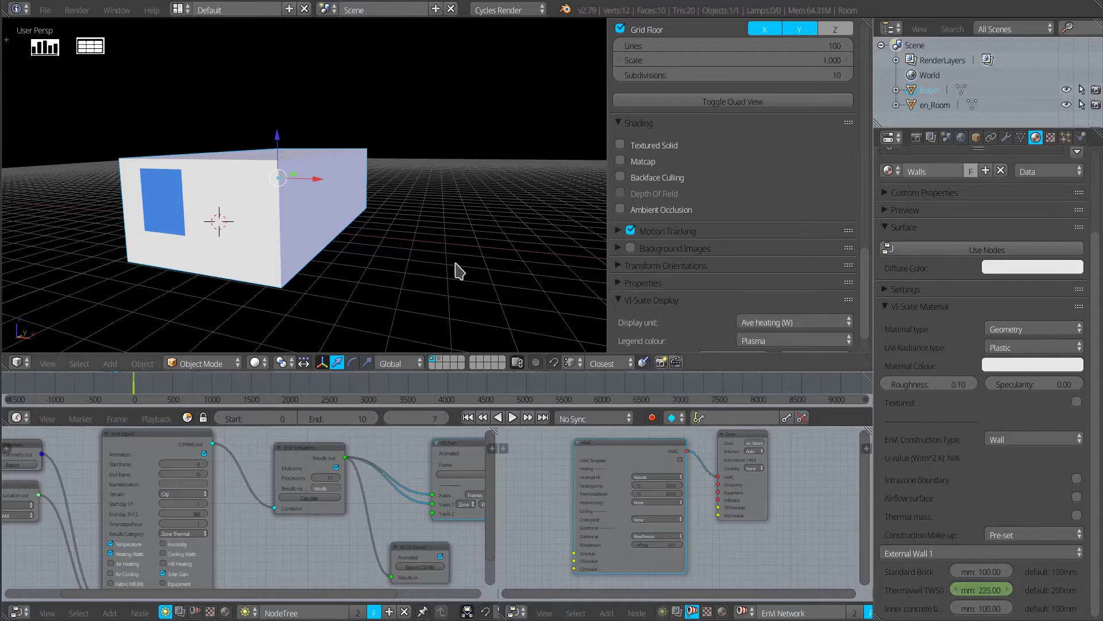
Export the geometry and the EnVi context again, and run the EnVi simulation with the animated wall layer thickness.
ctrl+scroll(291, 510, left, 5)
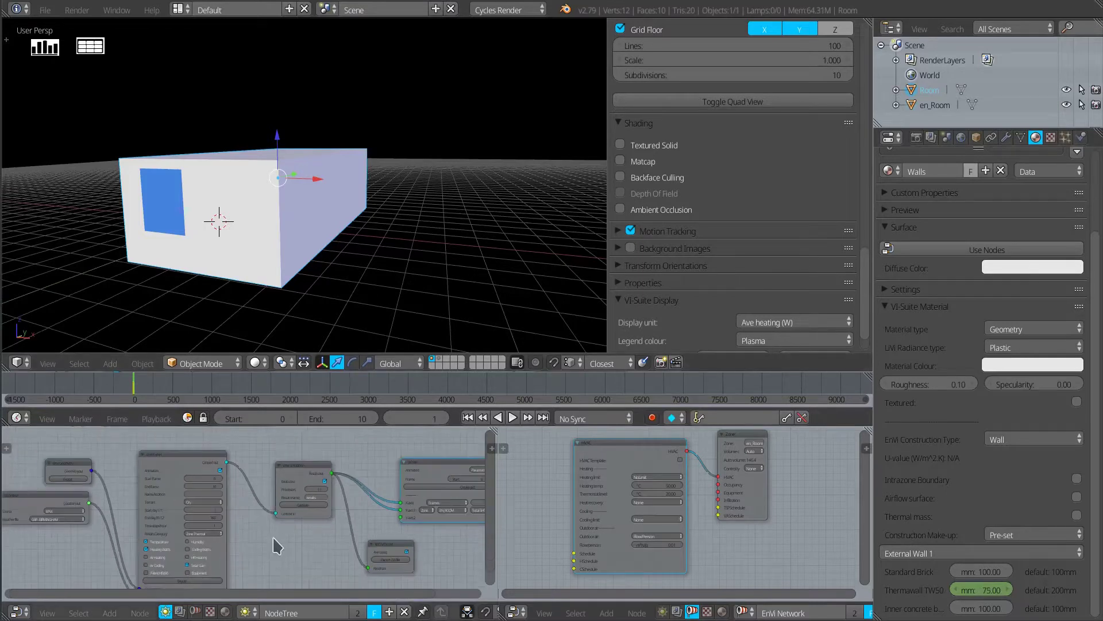
click(144, 462)
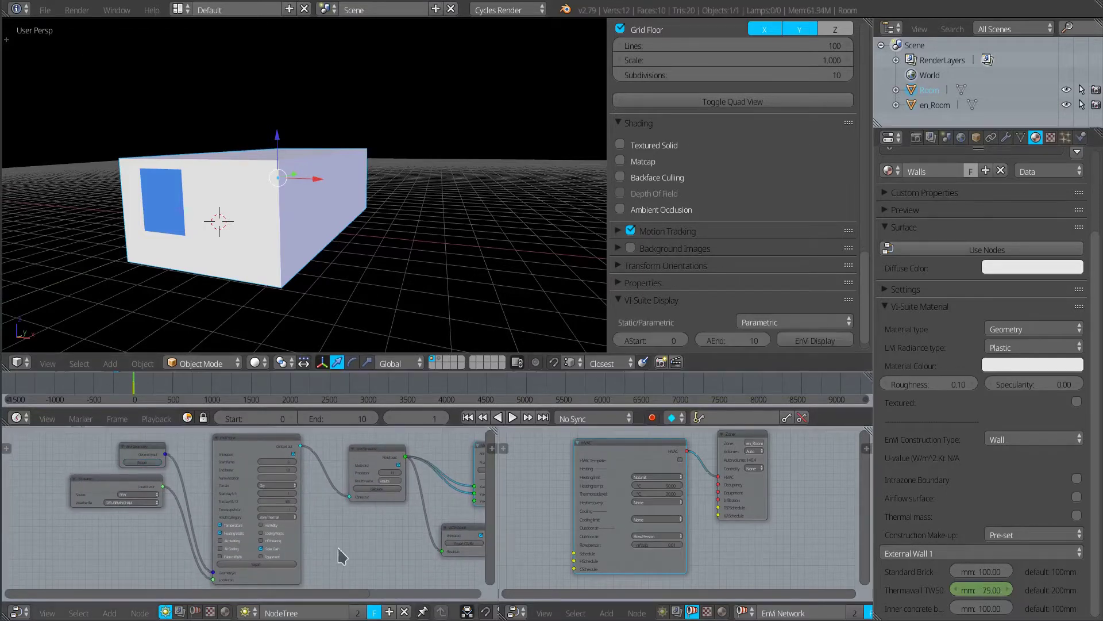
click(276, 564)
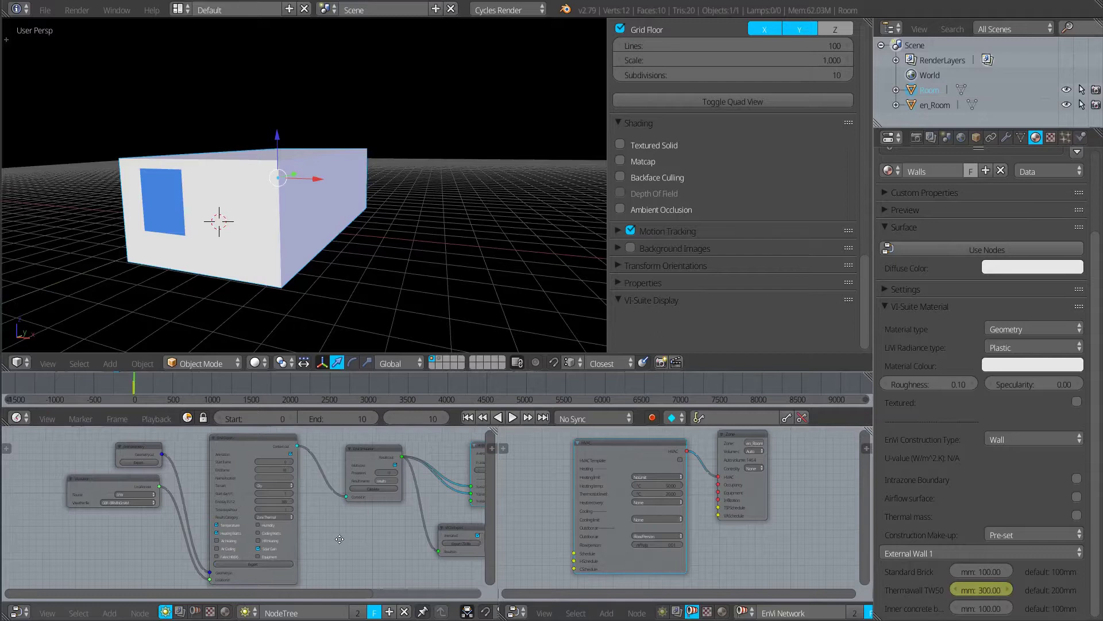
ctrl+scroll(339, 539, right, 5)
click(275, 496)
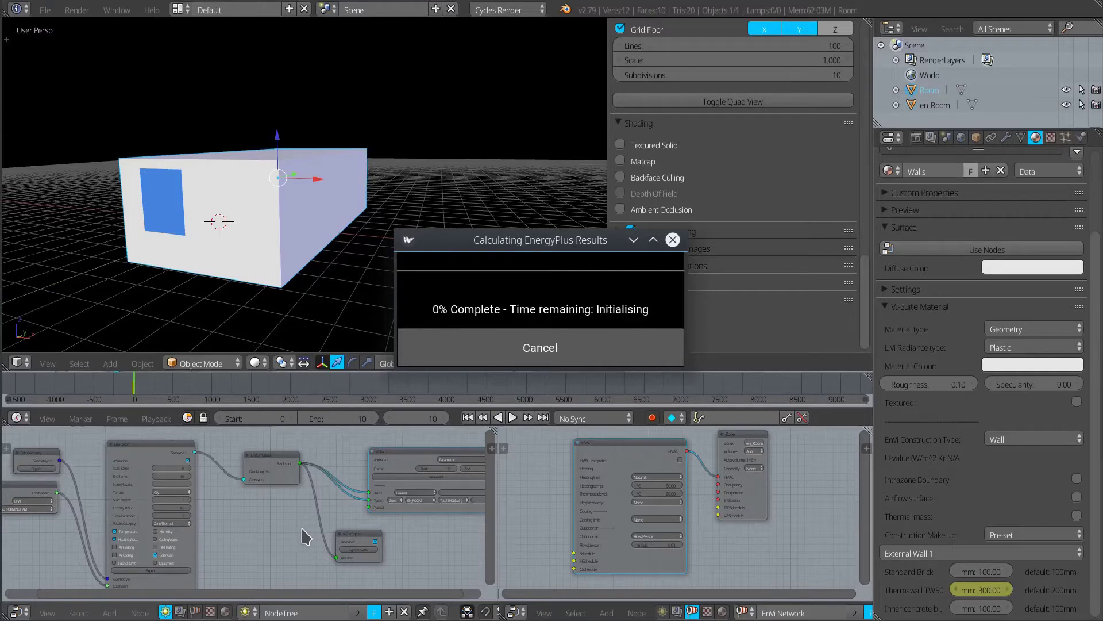
scroll(405, 511, up, 2)
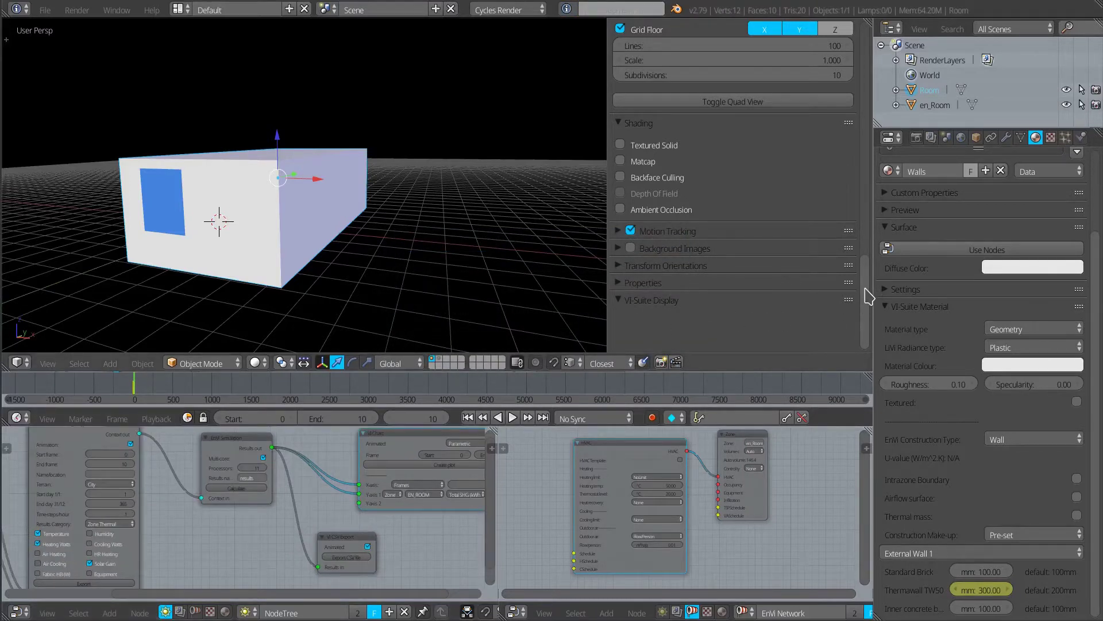
Display the new EnVi results and open the room's Ave heating (W) bar chart in the 3D view.
scroll(869, 295, down, 1)
click(812, 320)
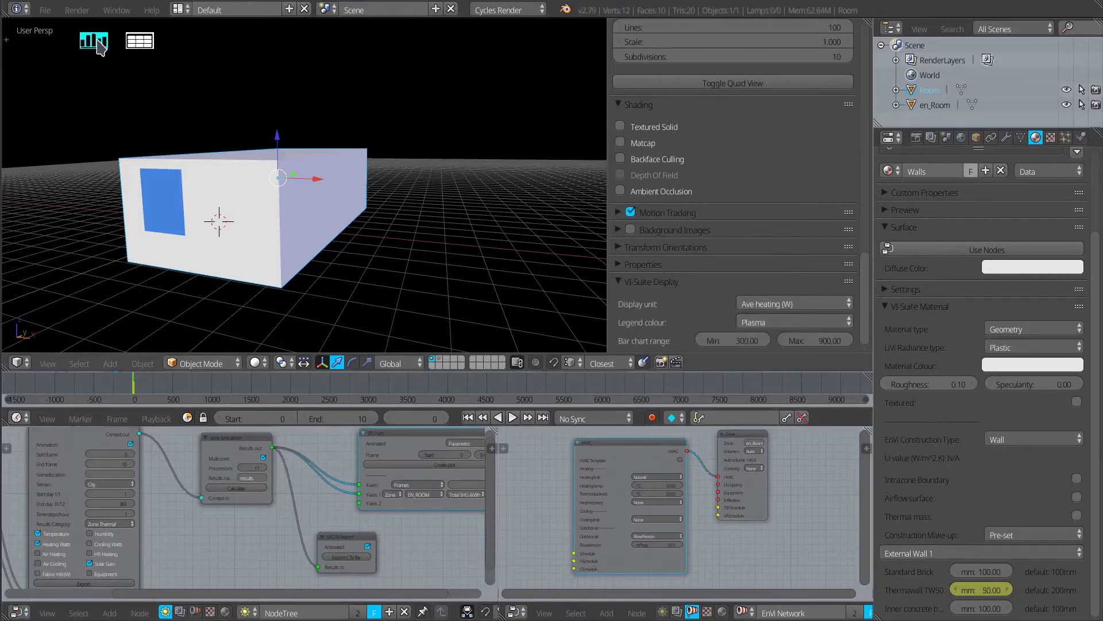
click(101, 47)
drag(100, 48, 62, 76)
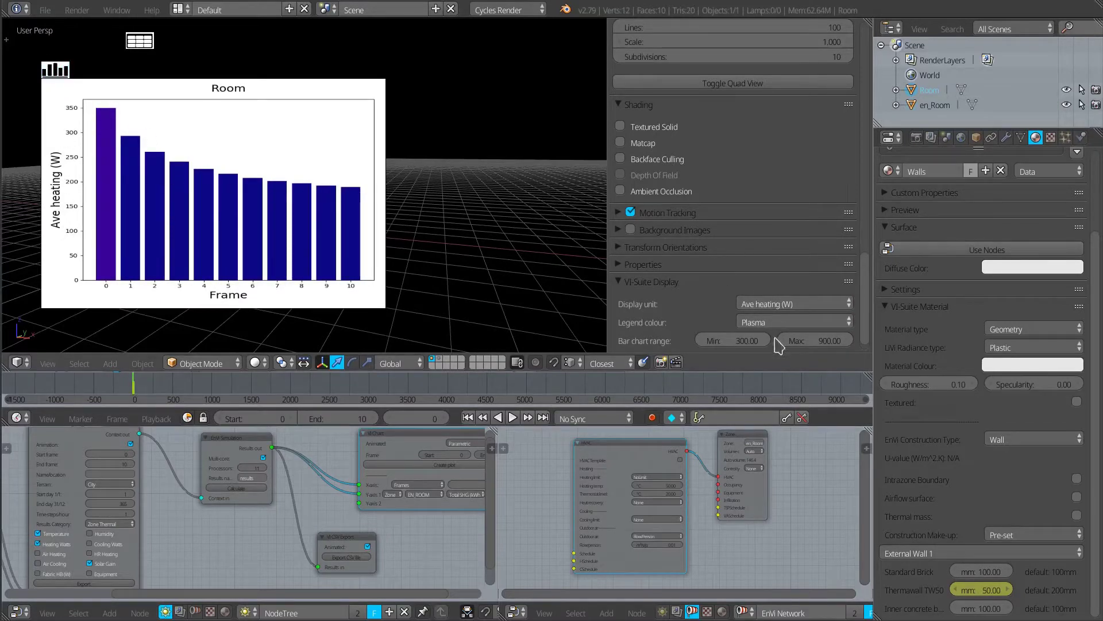
Set the bar chart range of the Ave heating chart to a maximum of 350 and a minimum of 200.
click(817, 341)
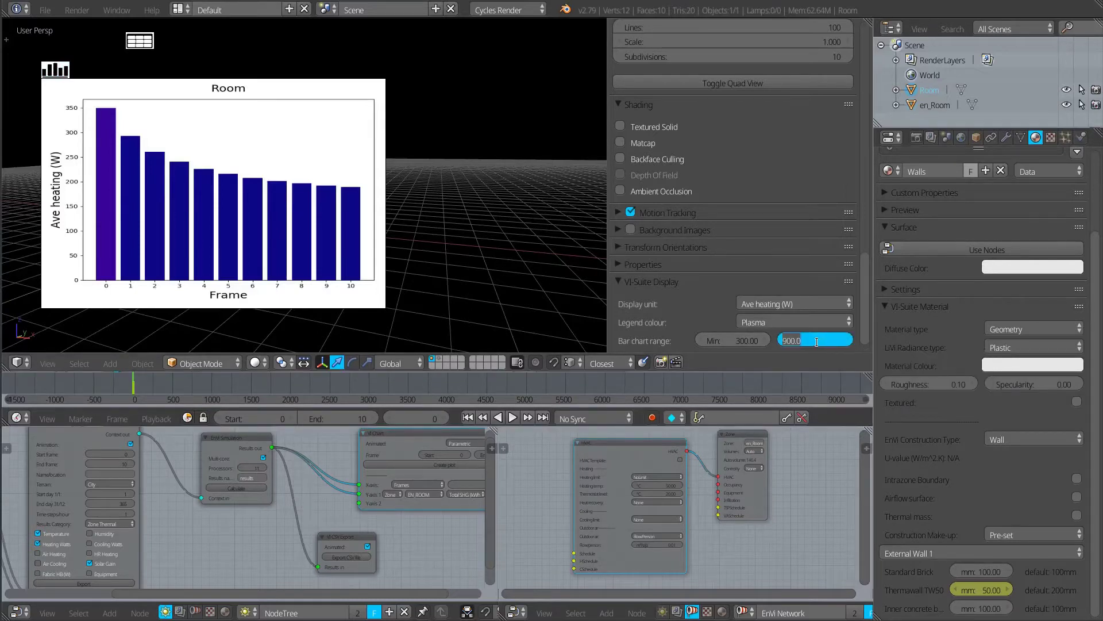
key(Return)
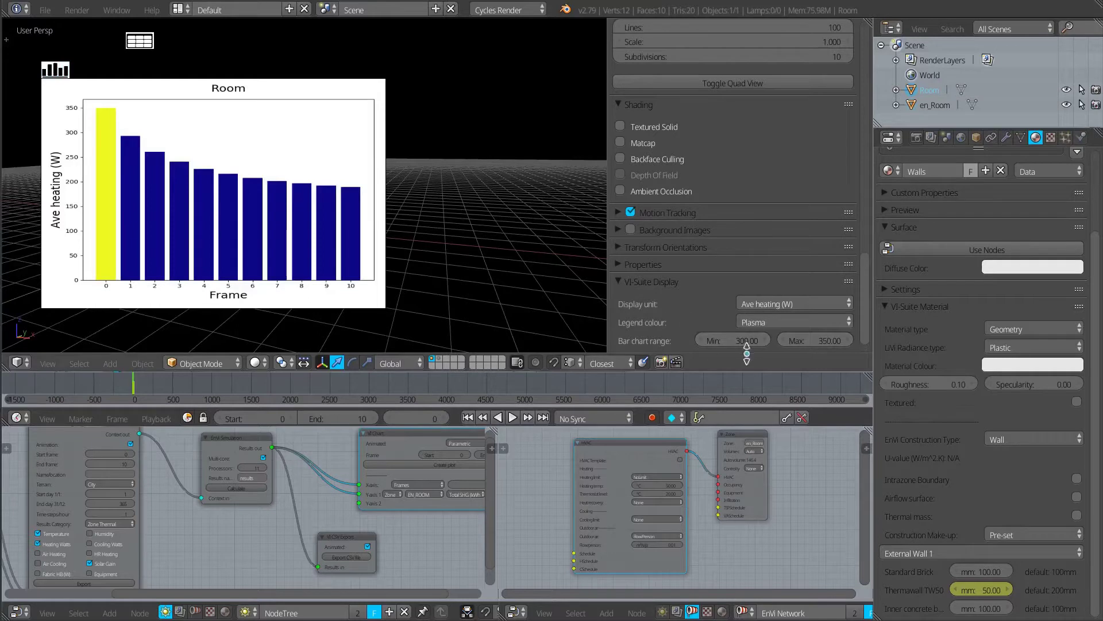
click(716, 339)
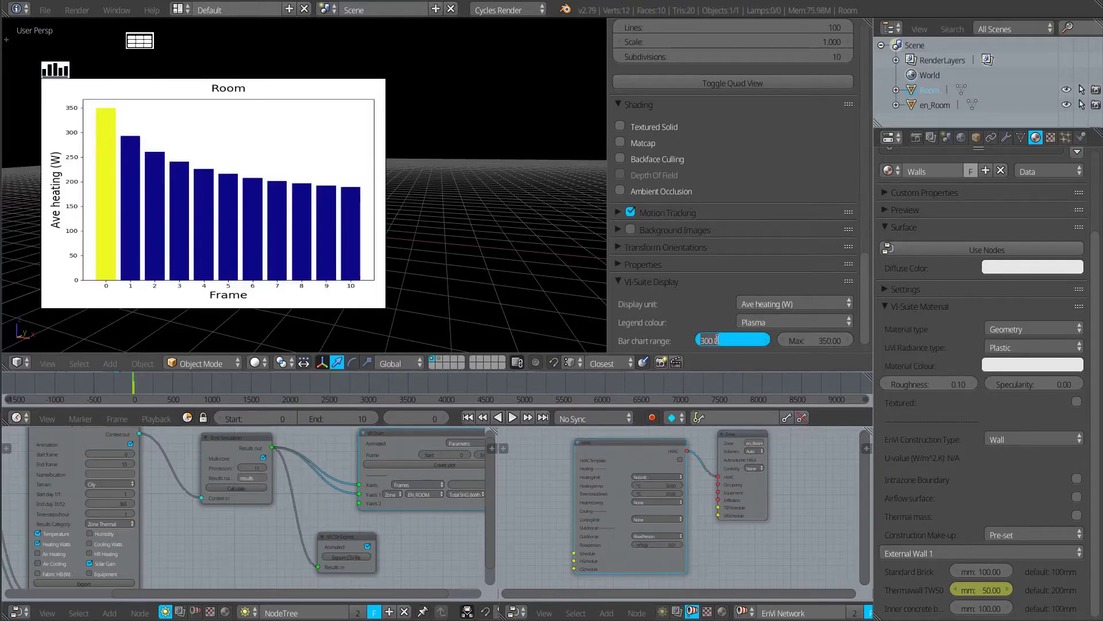
text(200)
key(Return)
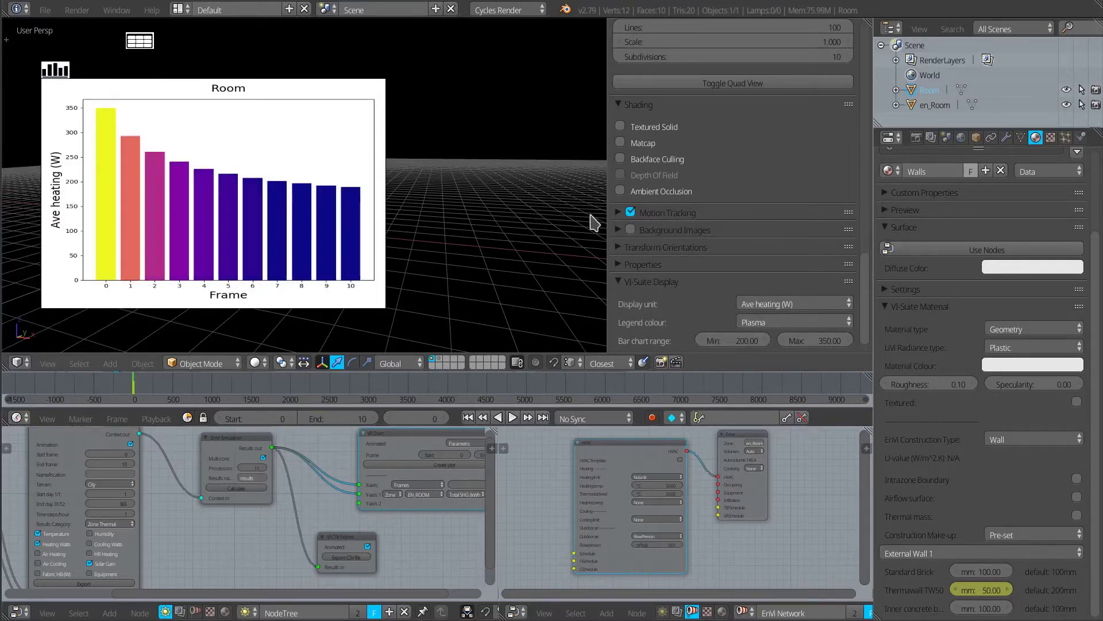
Switch the room's bar chart display unit to Max SHG (W), Ave temp (C) and finally Max temp (C).
click(803, 303)
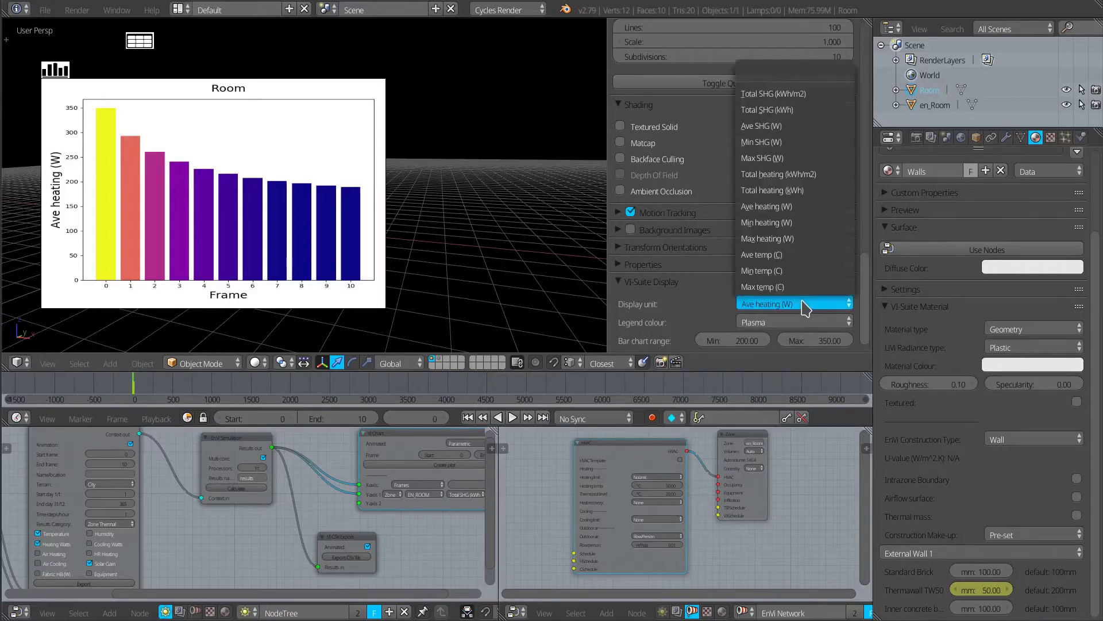
click(766, 159)
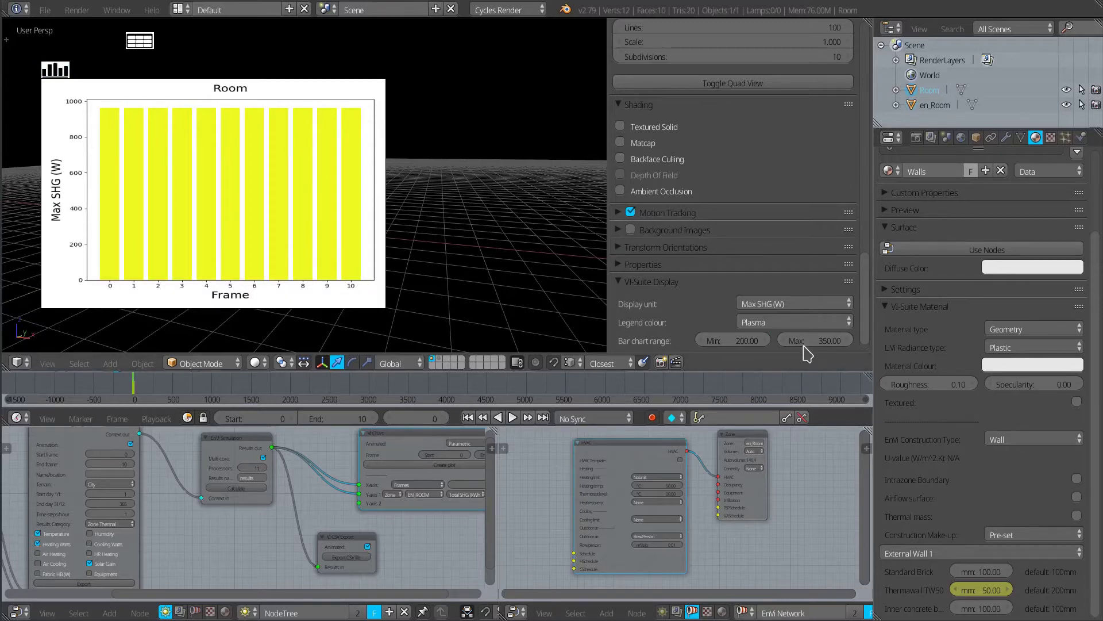
click(786, 322)
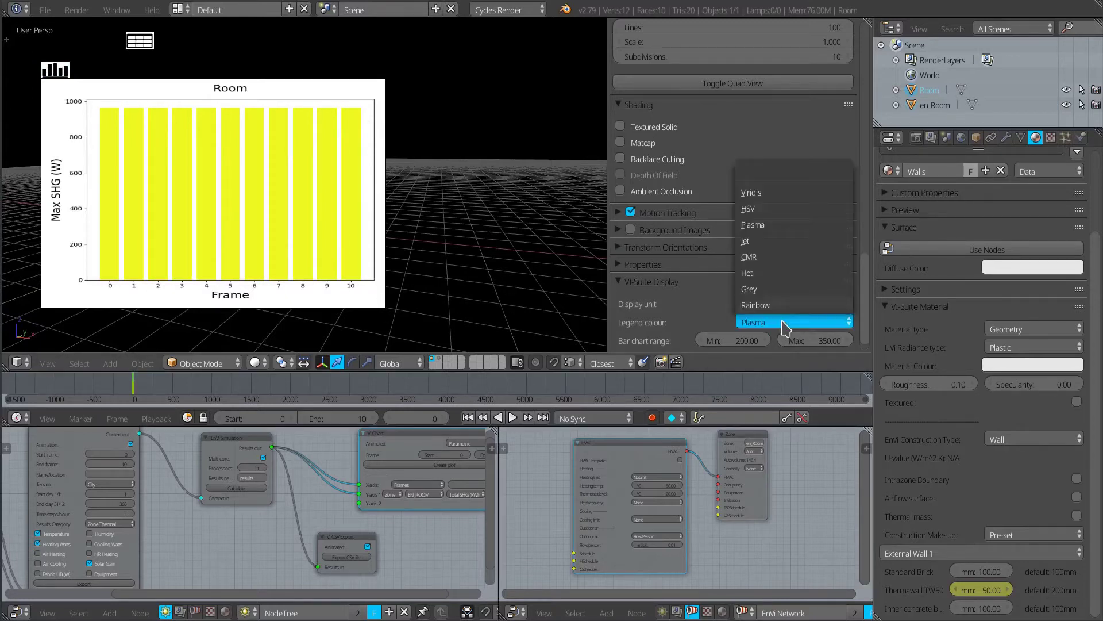
click(780, 304)
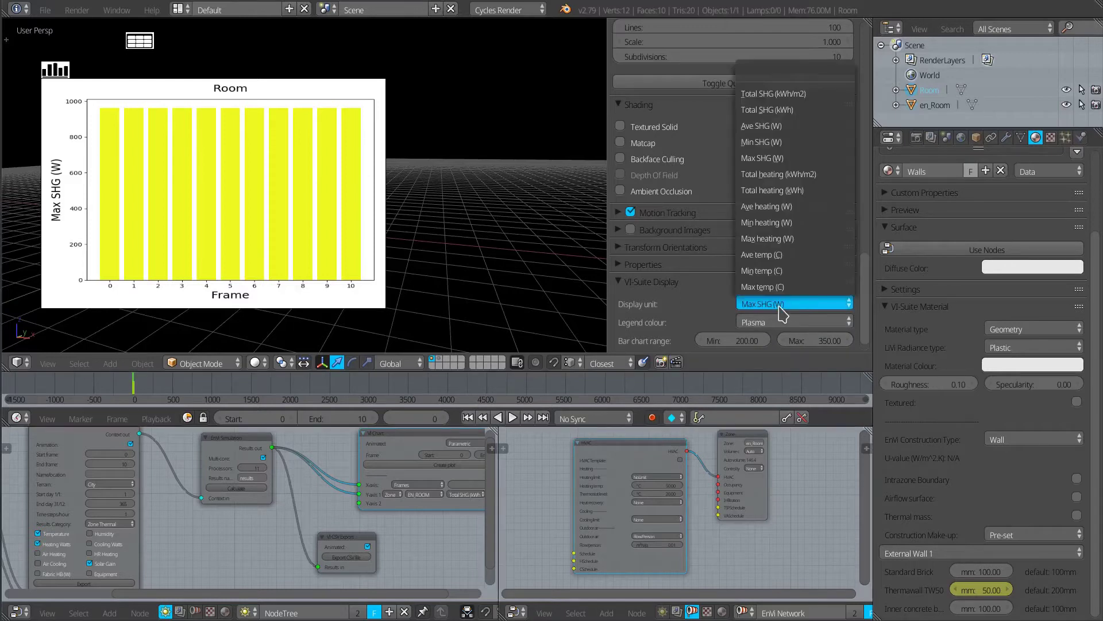
click(776, 260)
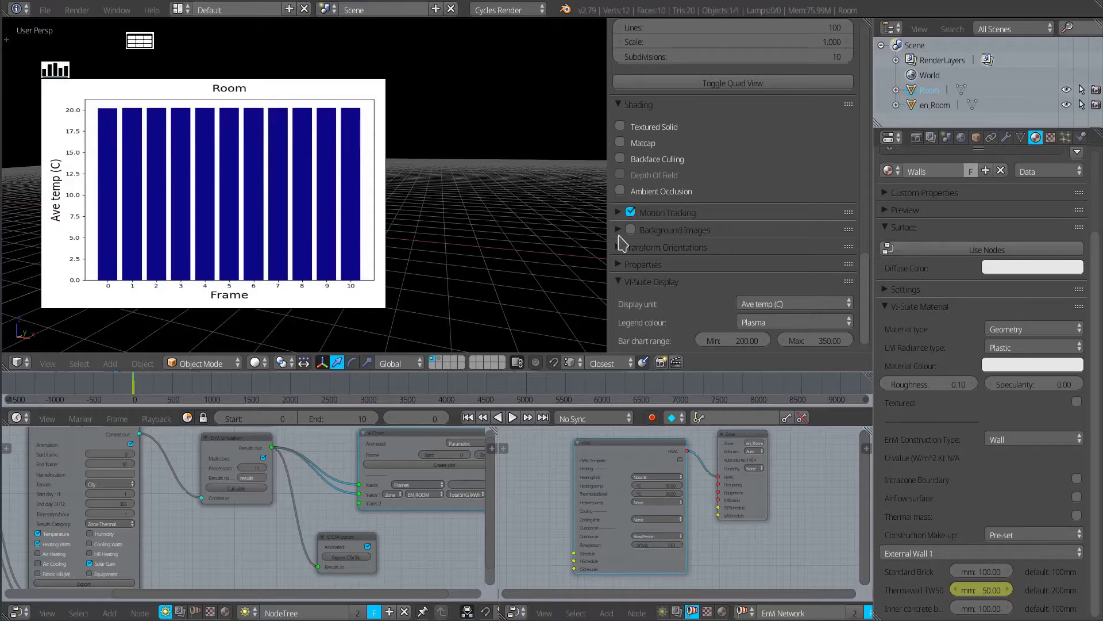
click(792, 304)
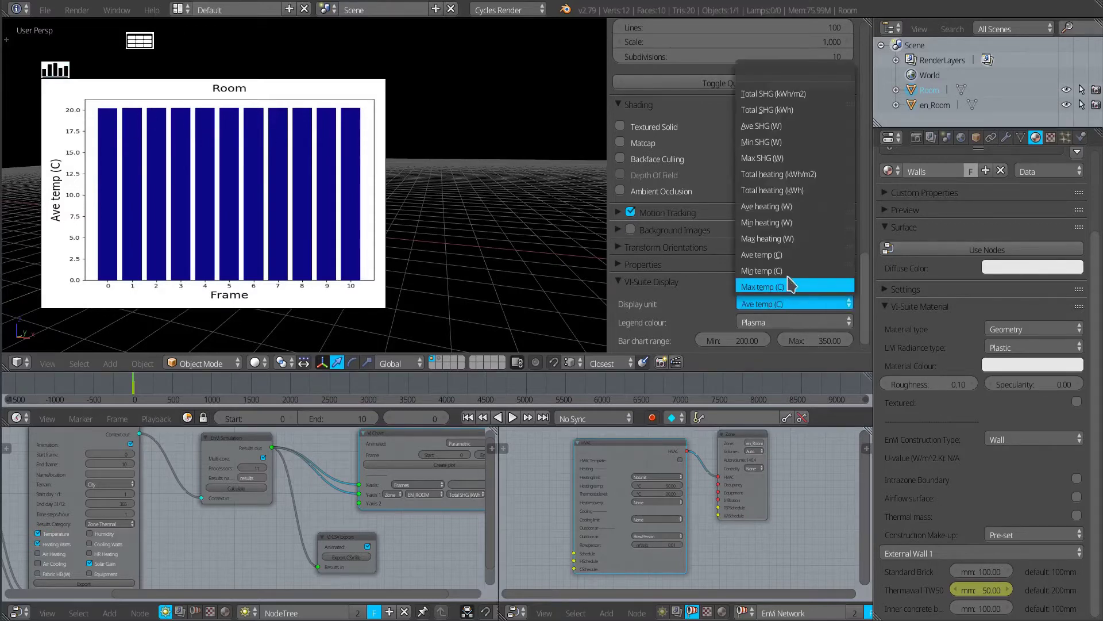
click(781, 287)
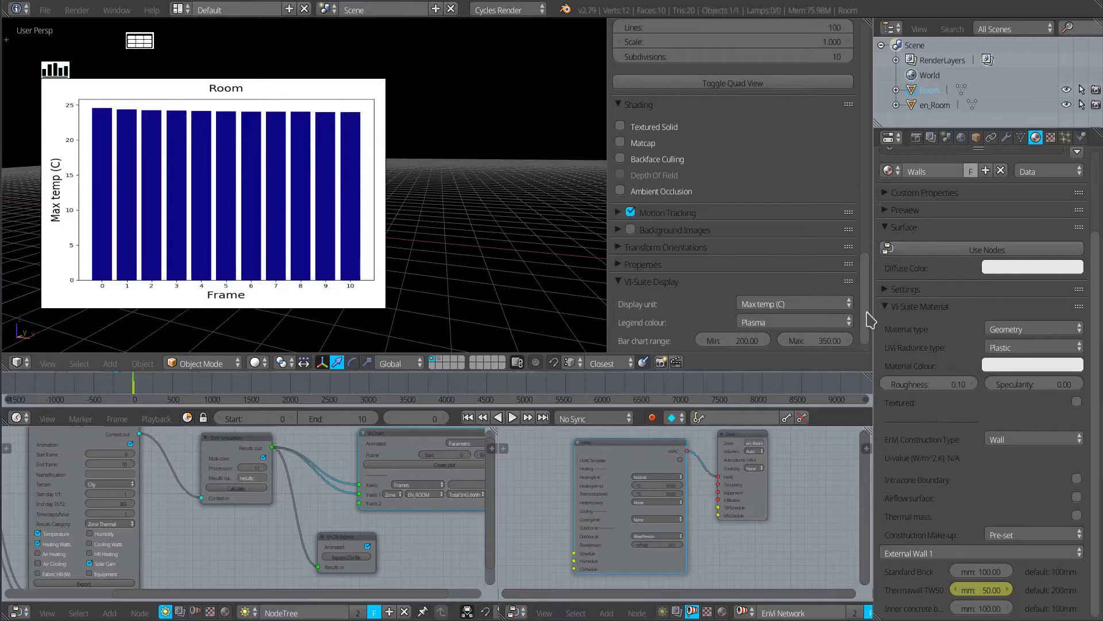
scroll(869, 303, down, 1)
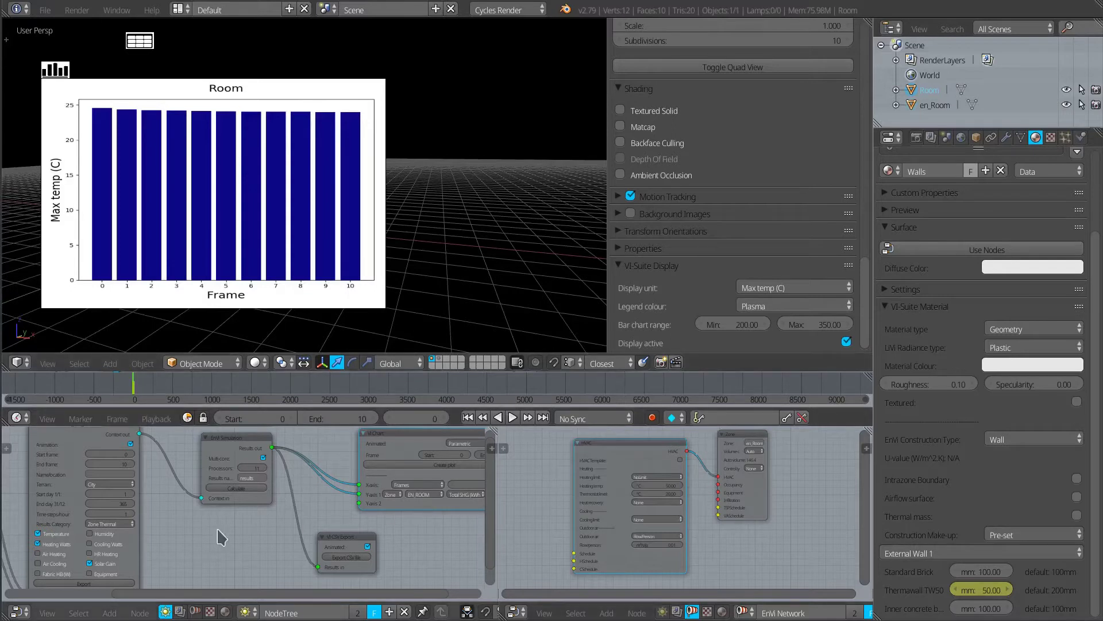
Keyframe the GBR - BIRMINGHAM weather file of the VI Location node at frame 0, using a maximised node editor, and restore the layout.
middle_drag(188, 540, 267, 516)
key(ctrl+space)
scroll(308, 494, up, 6)
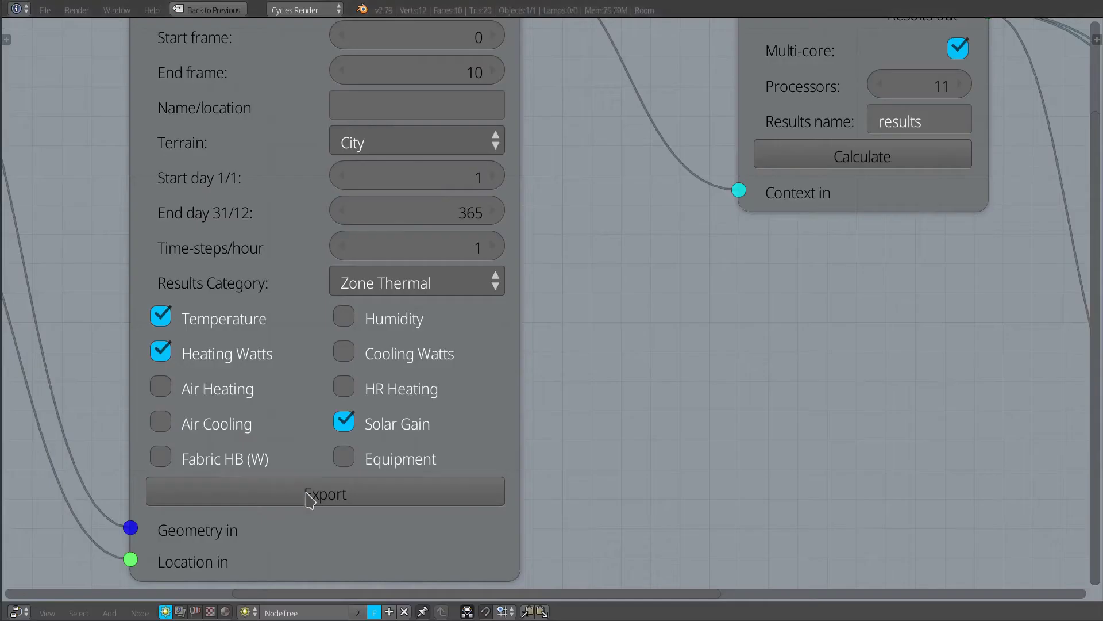
scroll(486, 427, down, 2)
scroll(485, 426, down, 1)
ctrl+scroll(259, 311, up, 6)
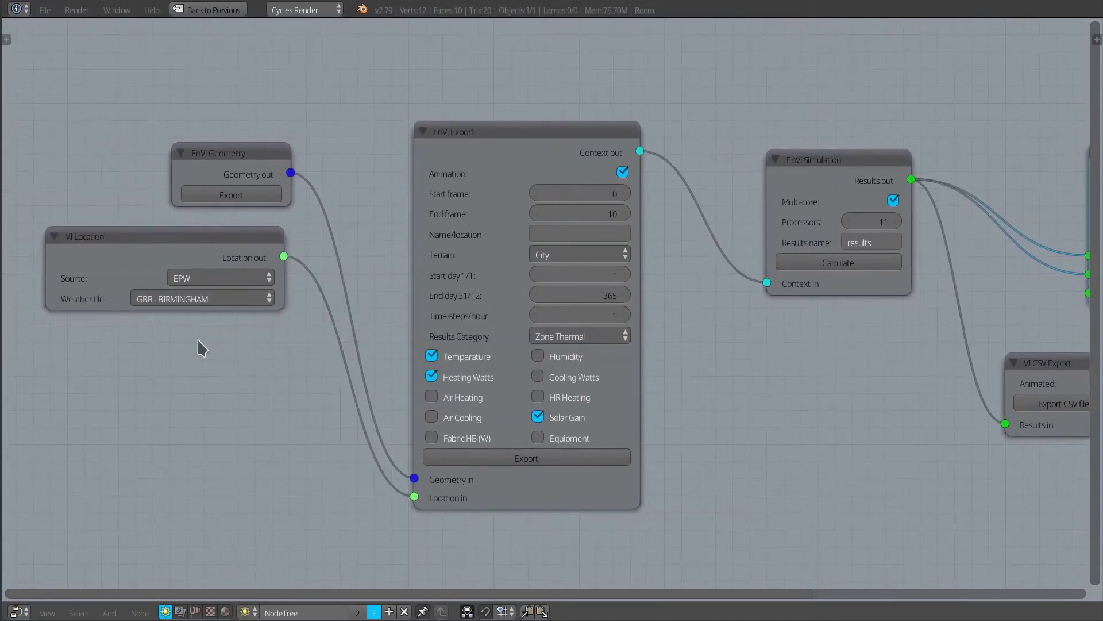
key(i)
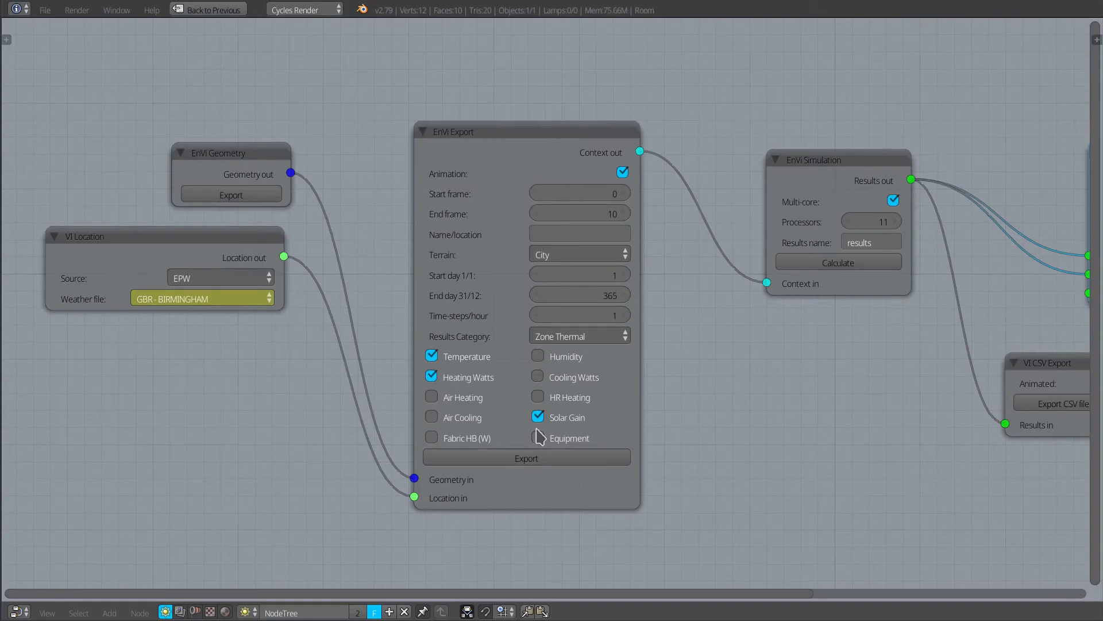
scroll(514, 372, down, 2)
scroll(699, 418, down, 3)
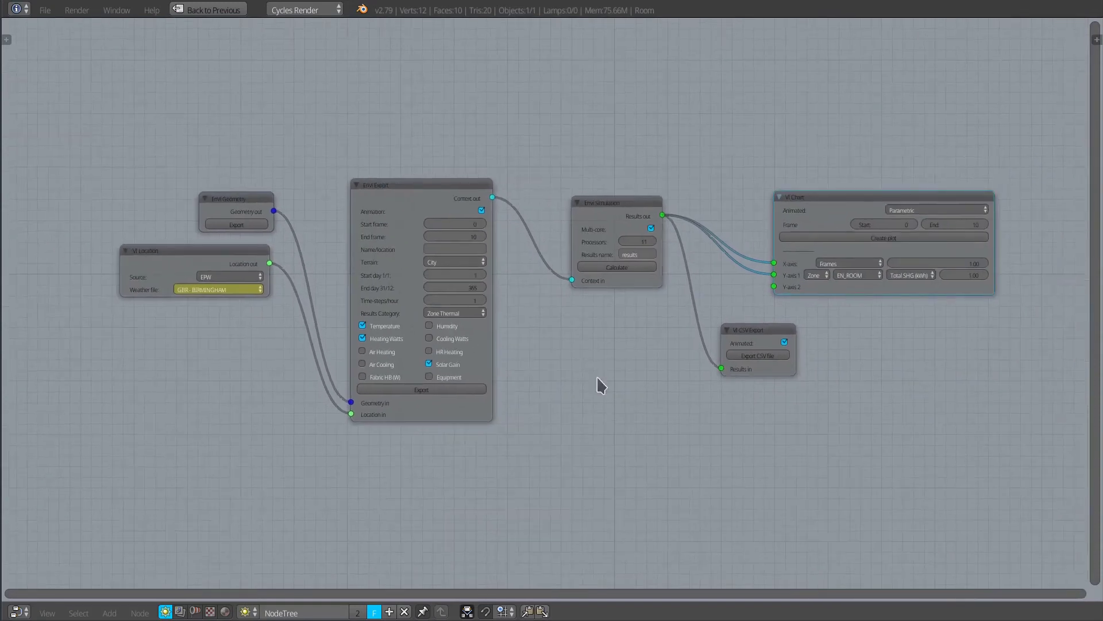
key(ctrl+Up)
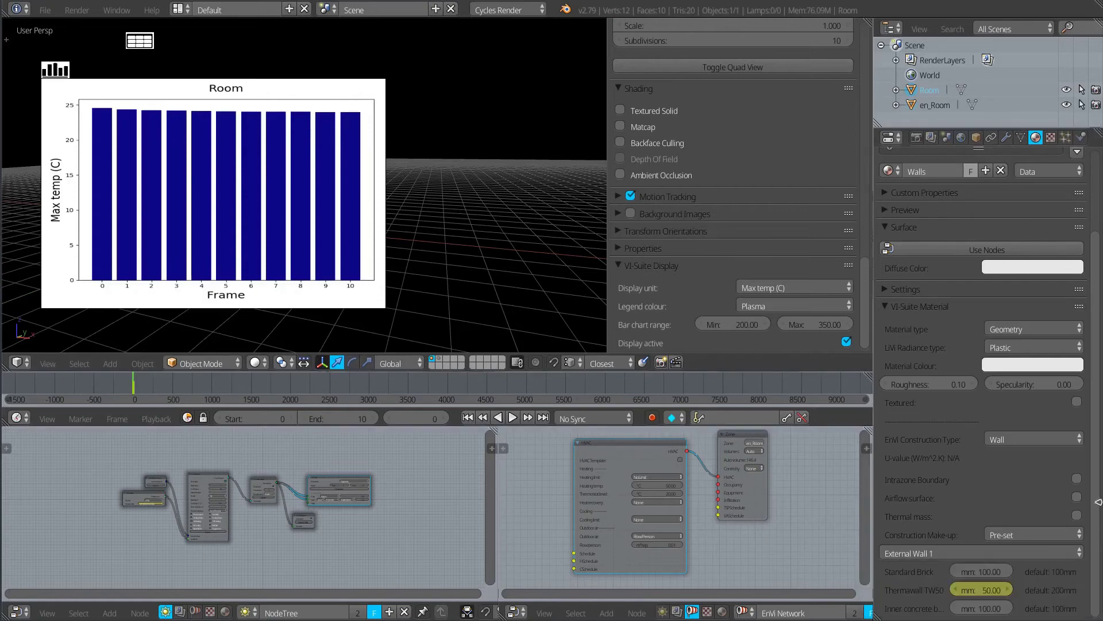
Keyframe the thermostat level of 20 °C and the NoLimit heating limit in the HVAC node at frame 0.
scroll(1098, 500, up, 4)
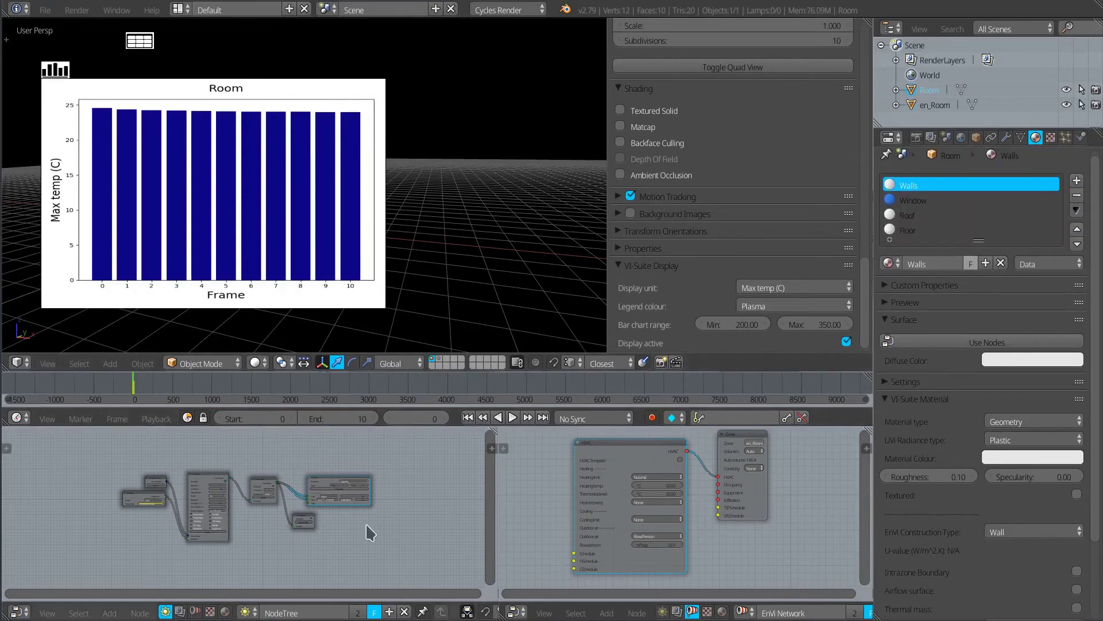
scroll(362, 532, up, 3)
middle_drag(208, 541, 310, 549)
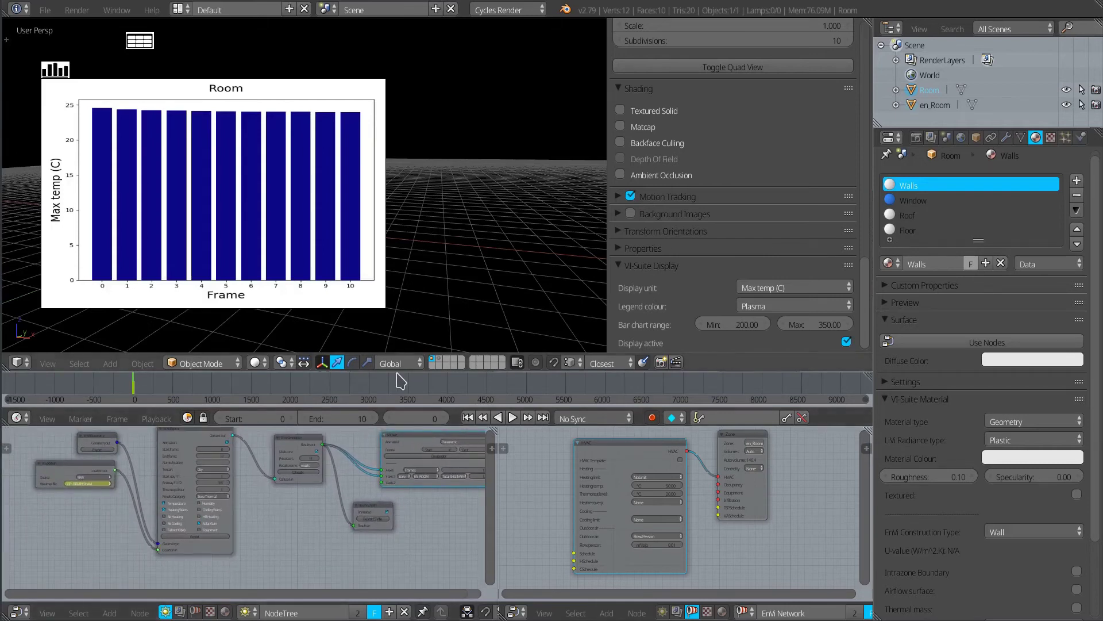
middle_drag(447, 528, 357, 530)
scroll(673, 539, up, 1)
scroll(673, 539, up, 3)
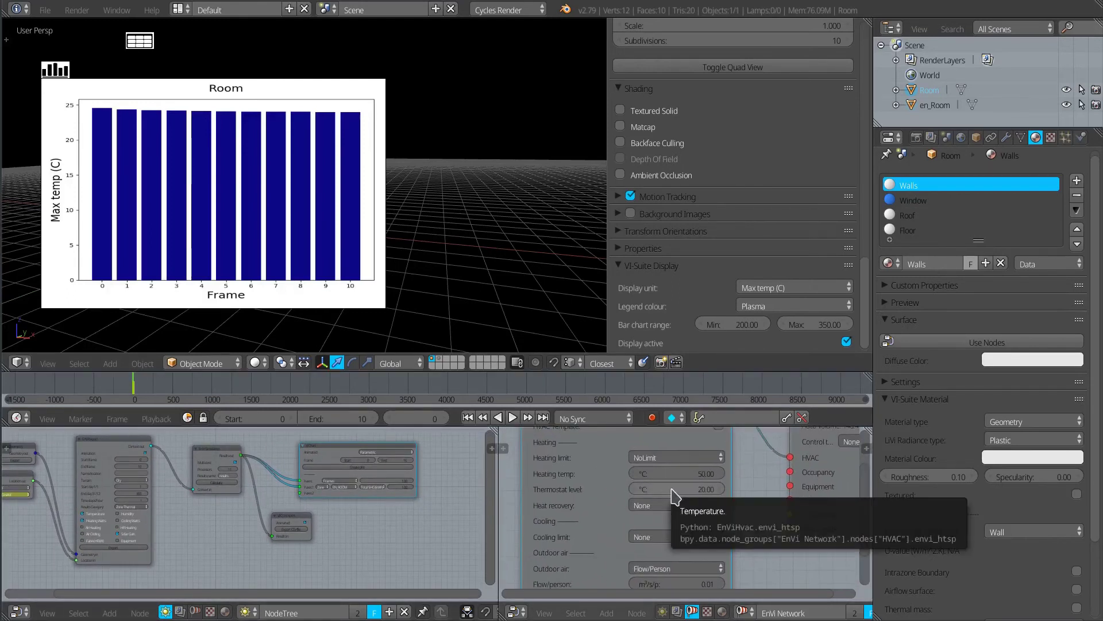
key(i)
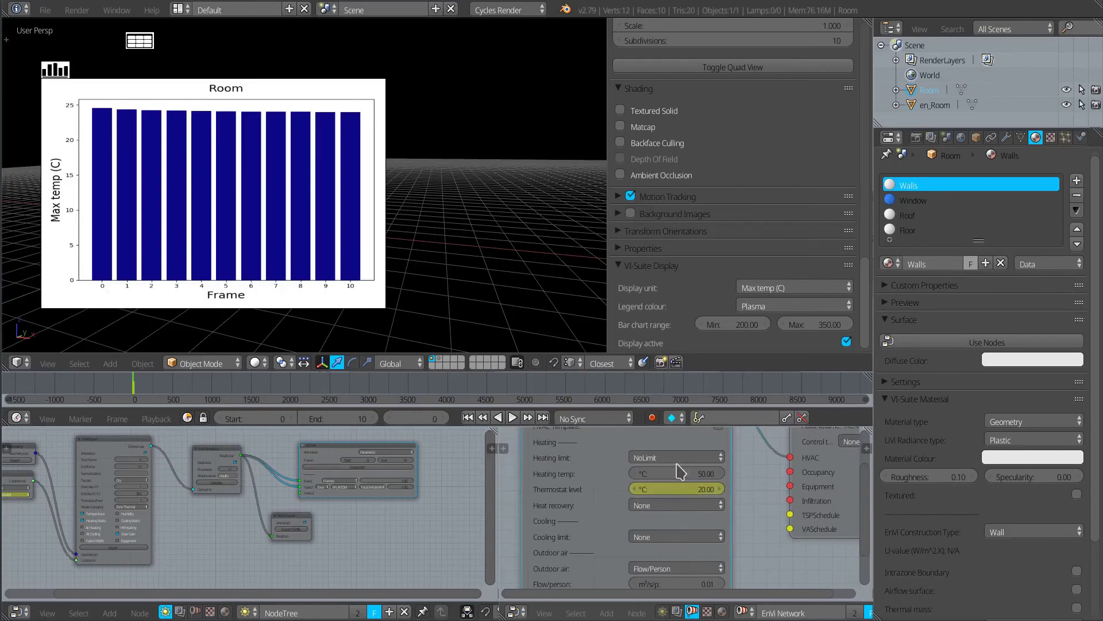
key(i)
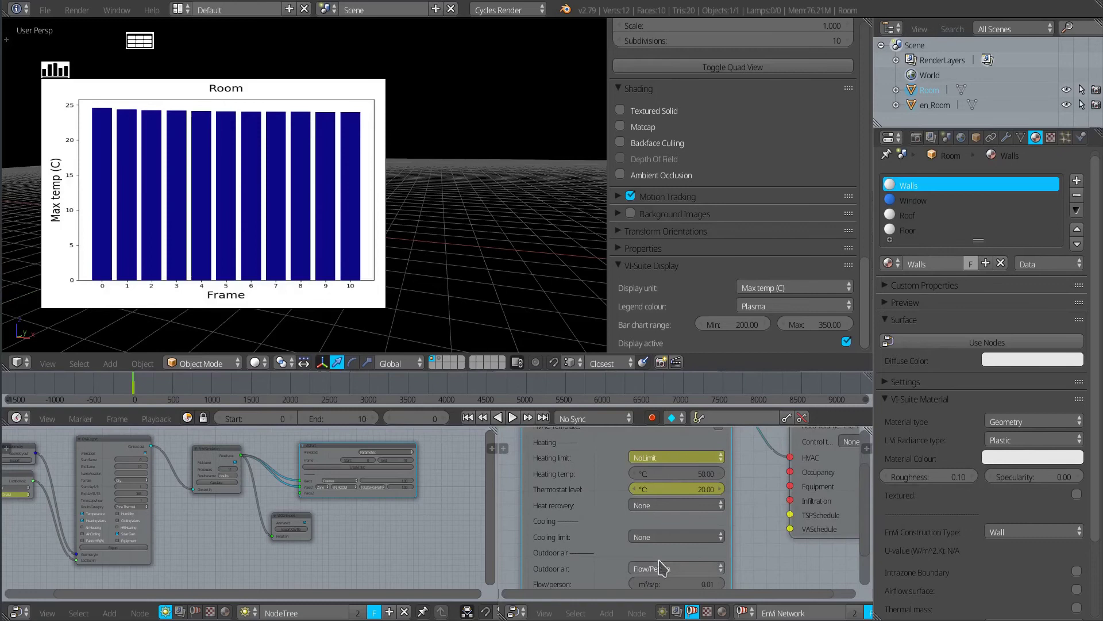
scroll(750, 545, down, 2)
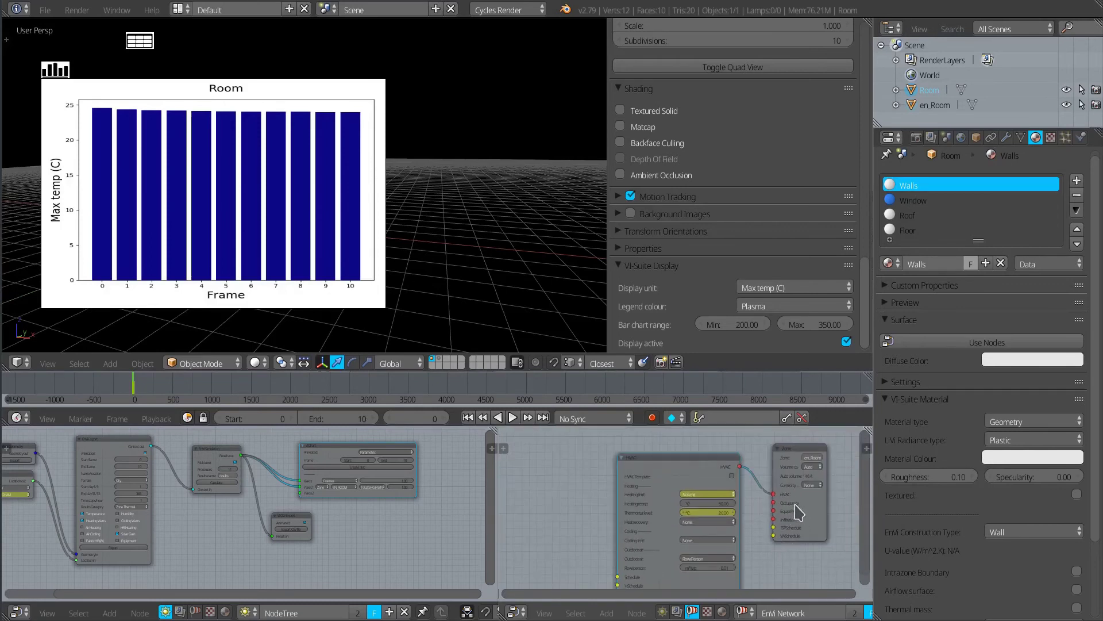
scroll(802, 549, up, 3)
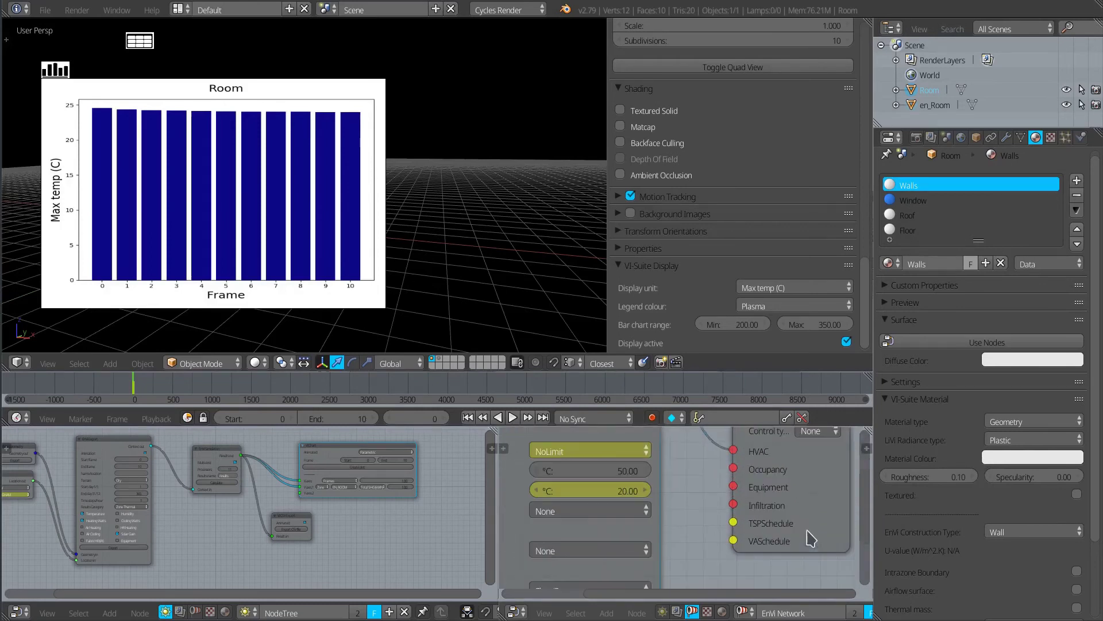
scroll(727, 477, down, 3)
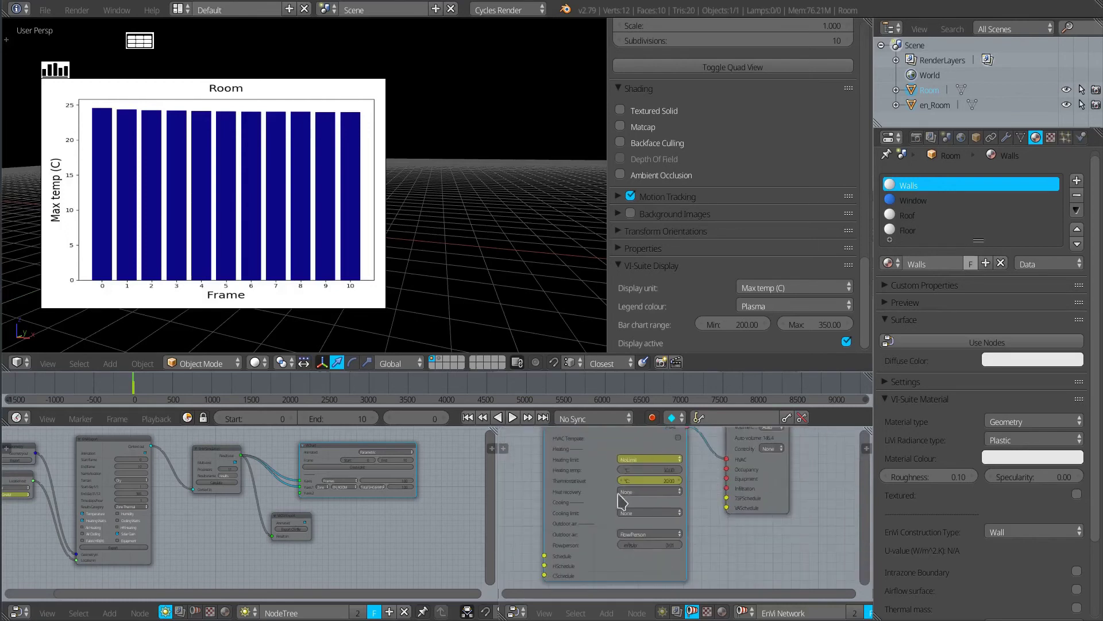
scroll(700, 545, down, 2)
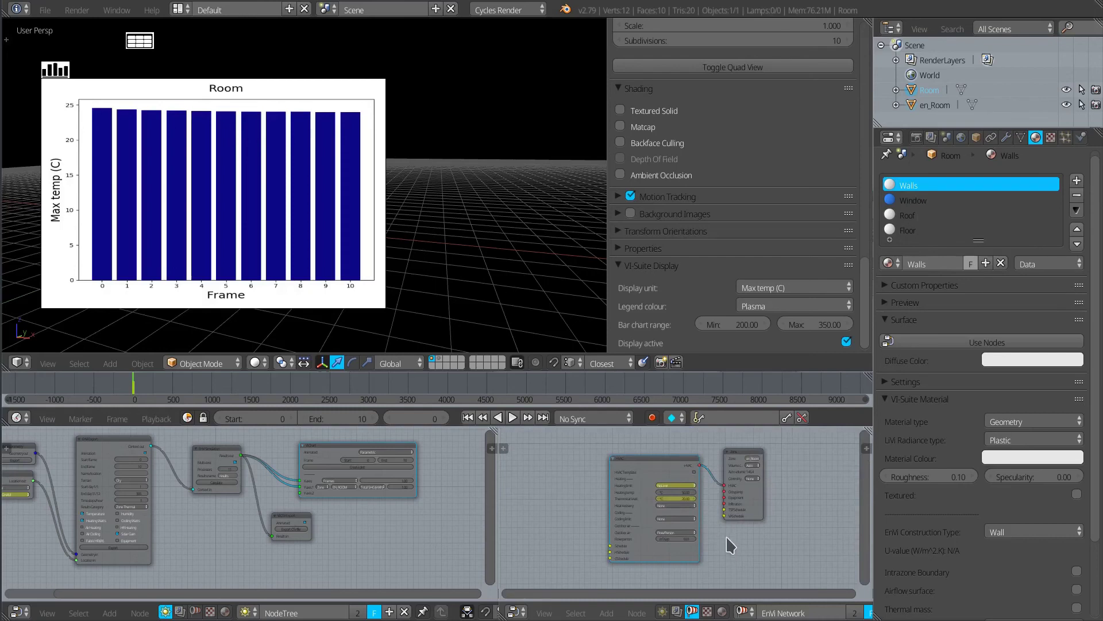
scroll(729, 539, up, 2)
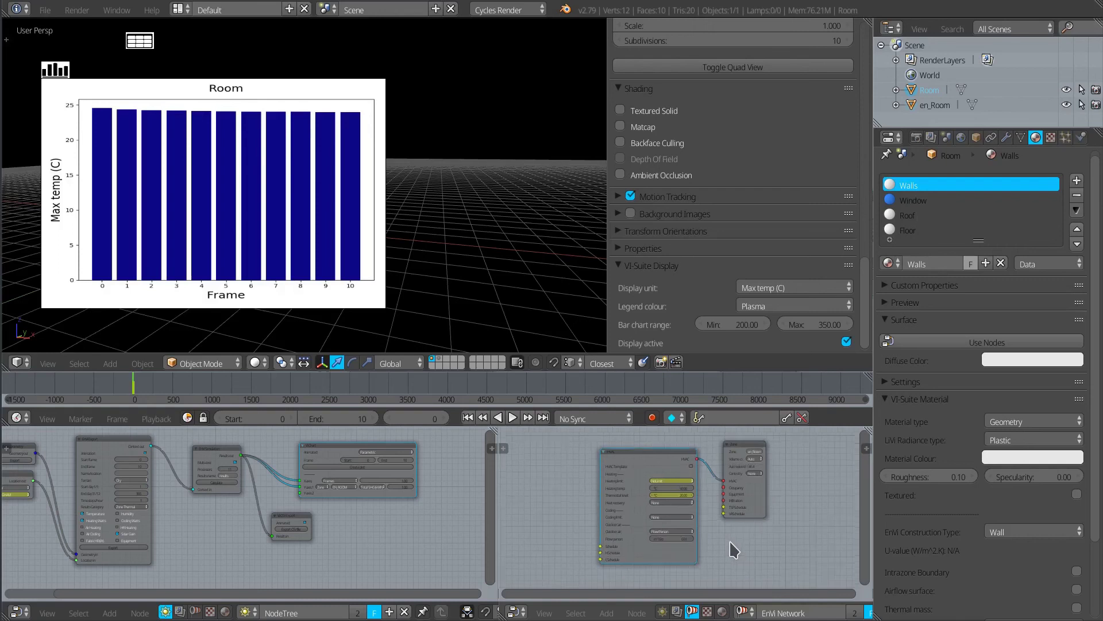
scroll(729, 539, down, 1)
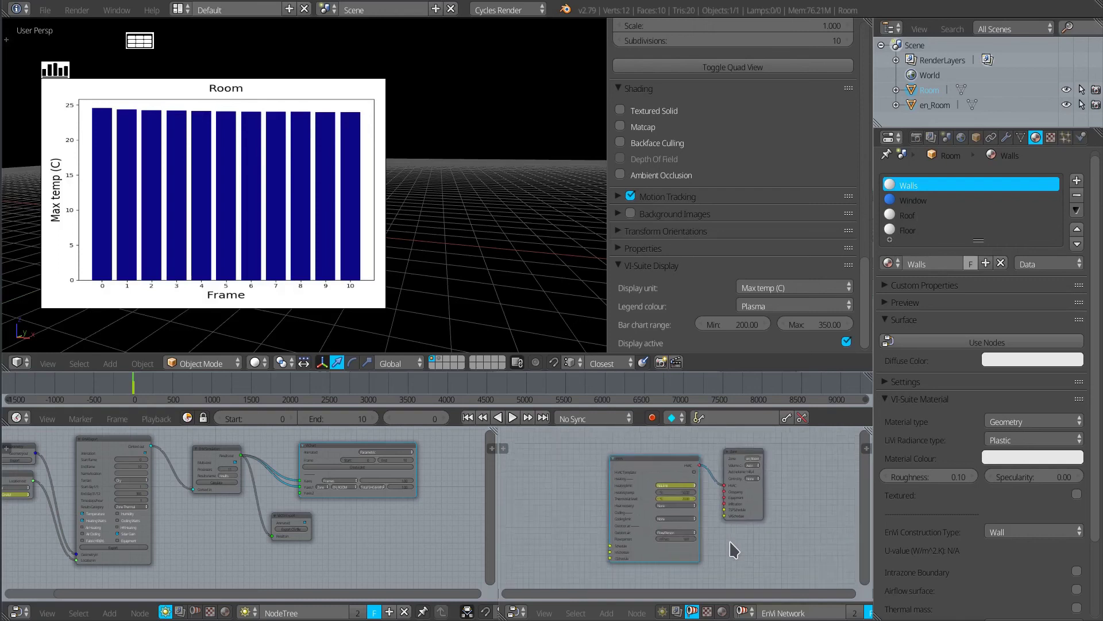
Close the Max temp (C) bar chart and view the room model from another angle in the 3D view.
click(58, 70)
middle_drag(239, 243, 332, 242)
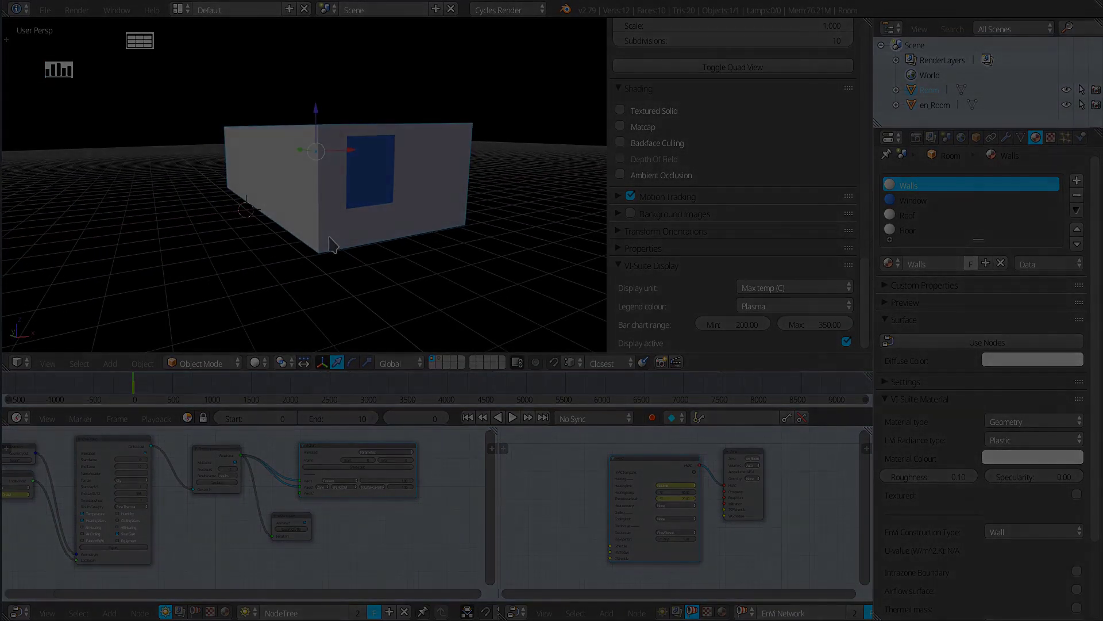